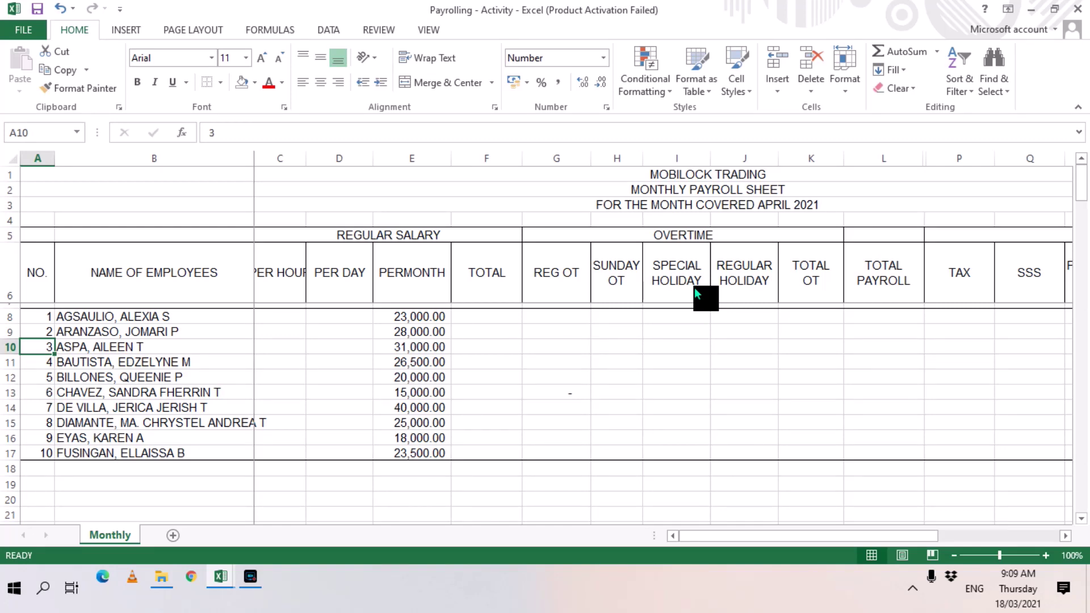
Insert a blank column C before PER HOUR and narrow it to a 0.33-wide spacer
key("Right")
key("Right")
key("Right")
key("Right")
key("Right")
key("Right")
key("Right")
key("Right")
key("Right")
key("Right")
key("Right")
key("Right")
key("Right")
key("Right")
key("Right")
key("Right")
key("Right")
key("Right")
key("Right")
key("Right")
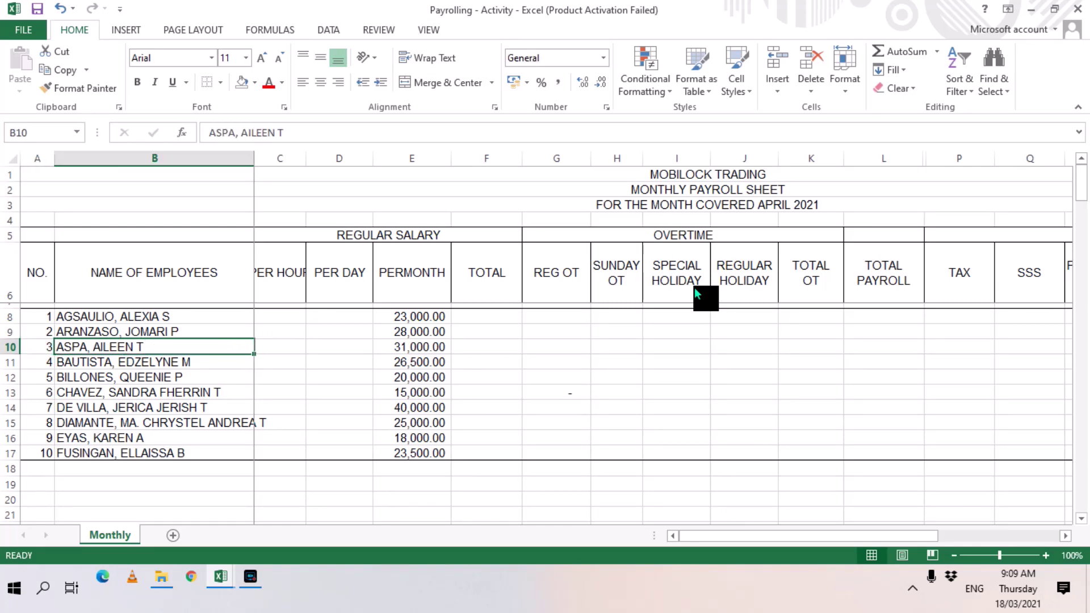
key("Left")
key("Left")
key("Left")
key("Left")
key("Left")
key("Left")
key("Left")
key("Left")
key("Left")
key("Left")
key("Left")
key("Left")
key("Left")
key("Left")
key("Left")
key("Left")
key("Left")
key("Left")
key("Left")
key("Left")
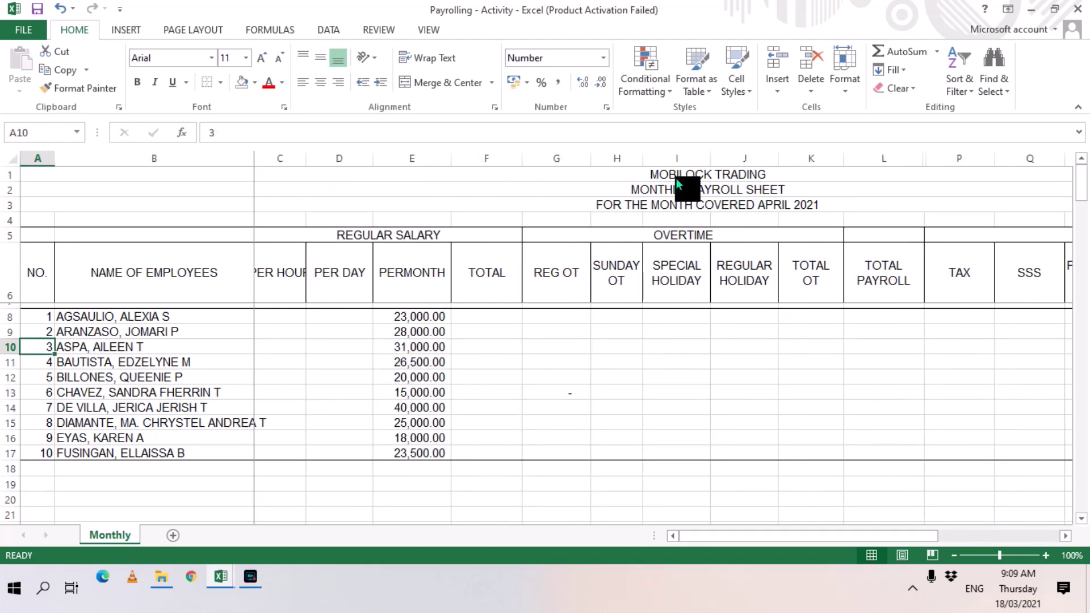
left_click(279, 341)
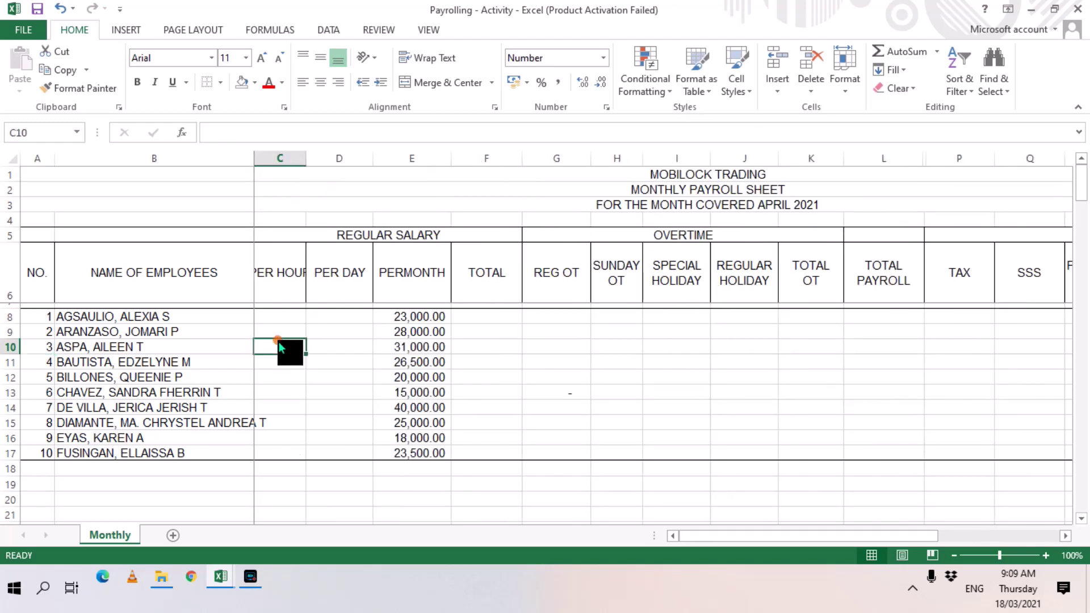
left_click(277, 271)
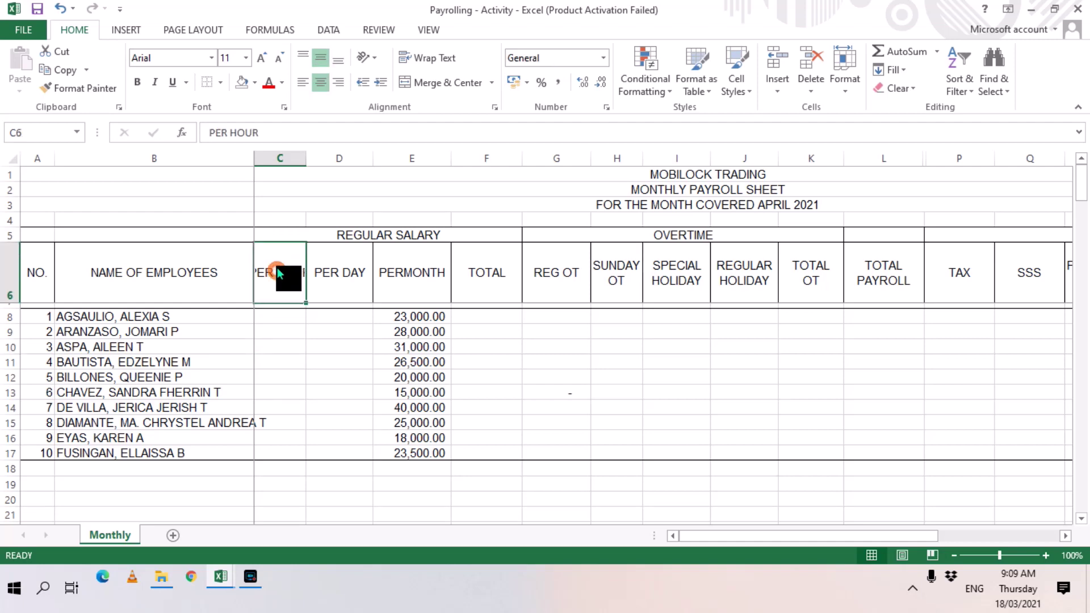
left_click(274, 160)
right_click(273, 160)
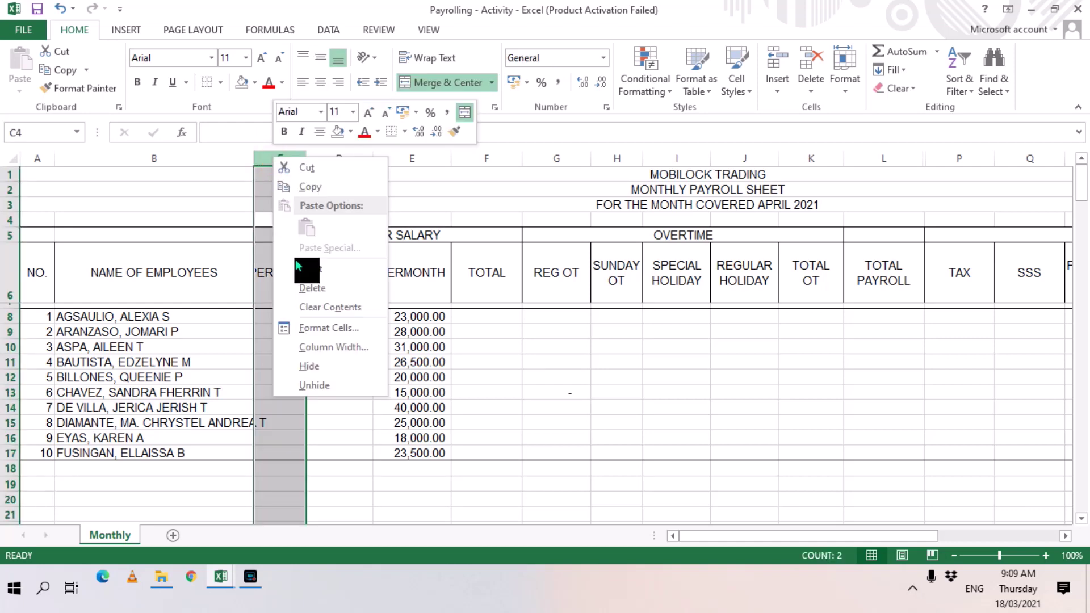
left_click(307, 269)
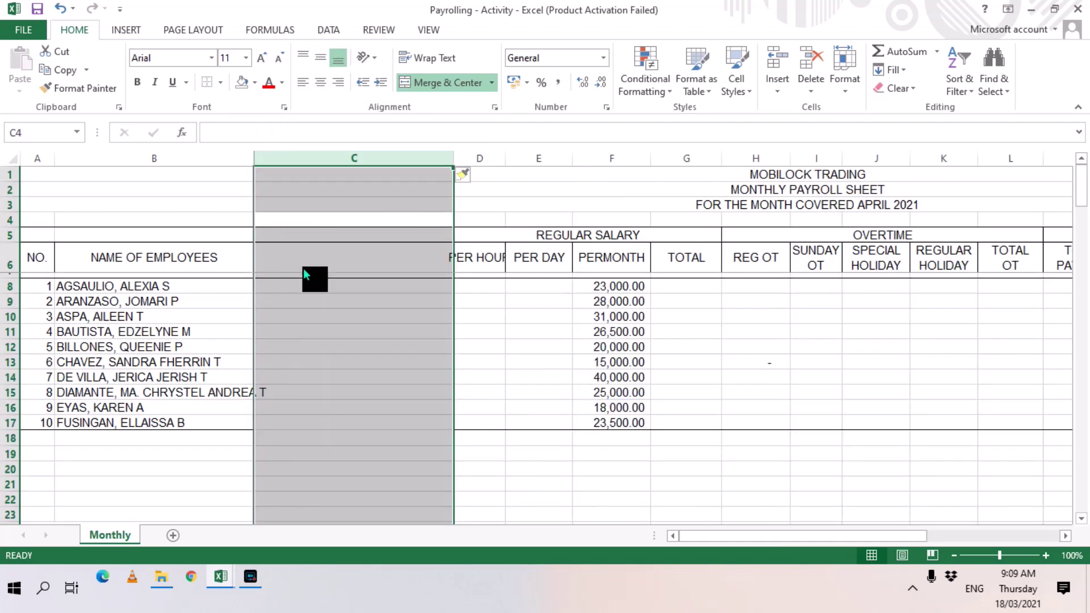
left_click_drag(448, 161, 252, 193)
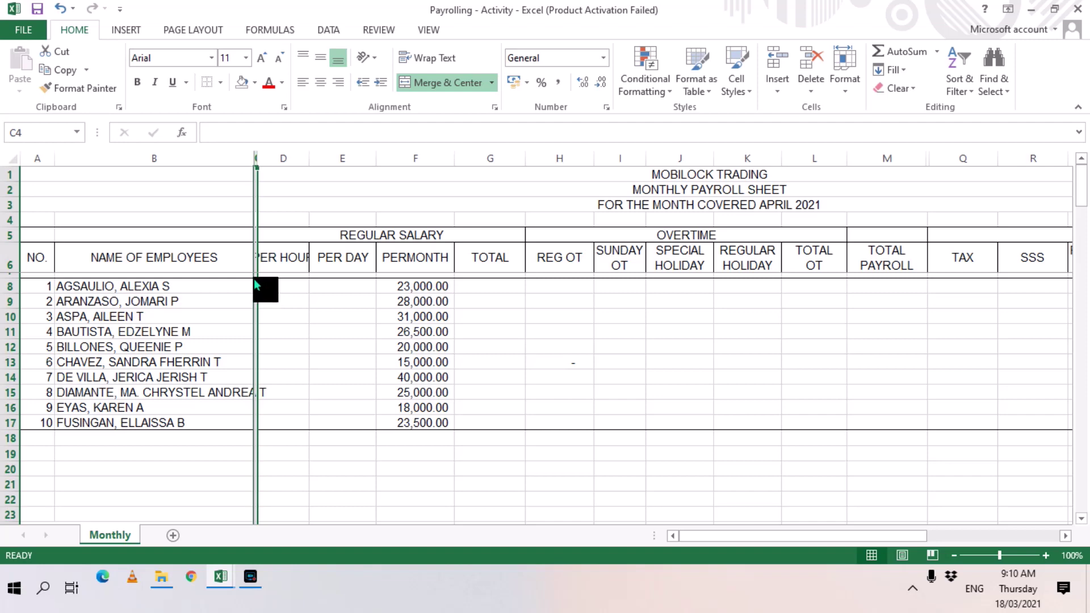
Select C7, unfreeze the existing panes, then freeze panes at C7
left_click(291, 304)
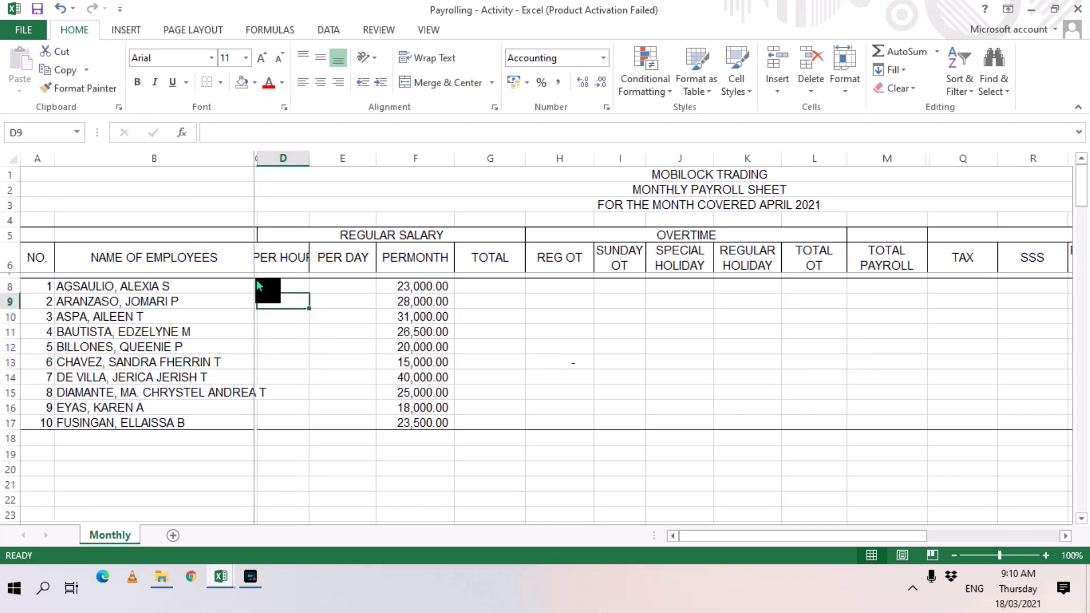
left_click(253, 276)
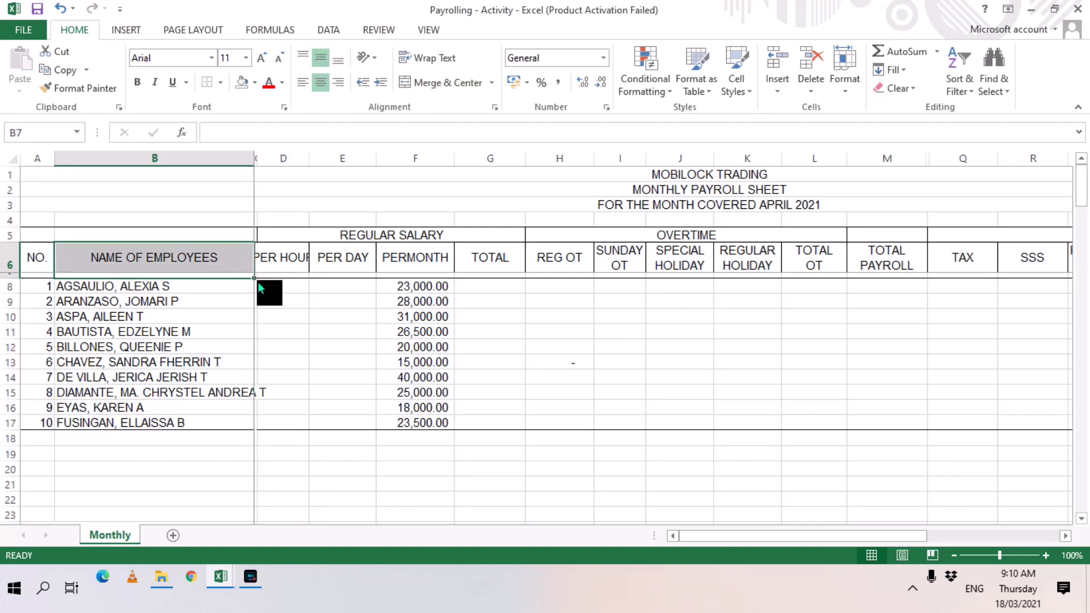
left_click(256, 282)
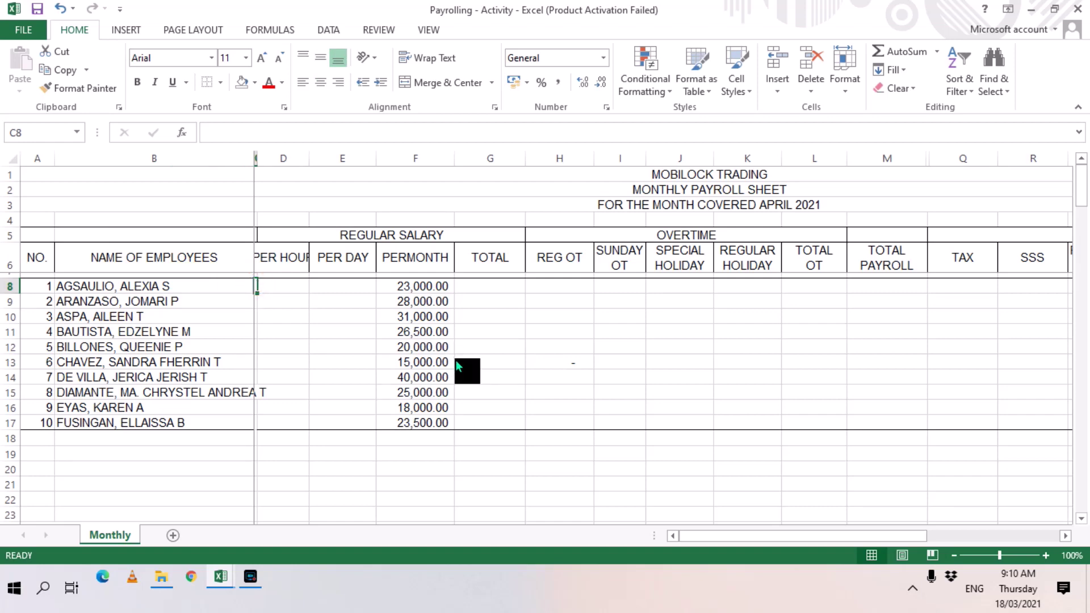
key("Up")
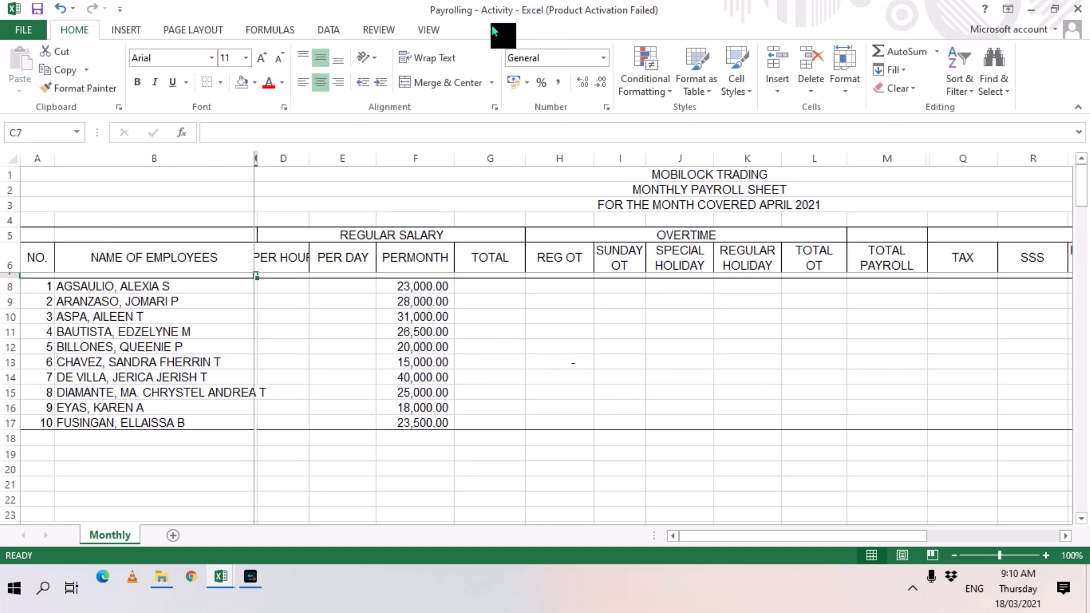
left_click(422, 33)
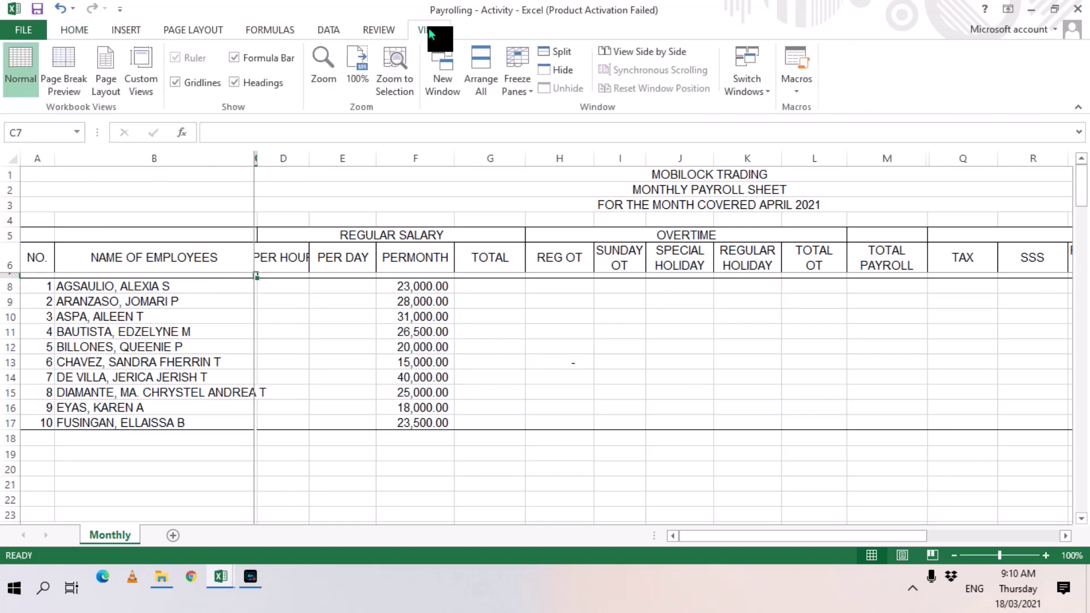
left_click(513, 79)
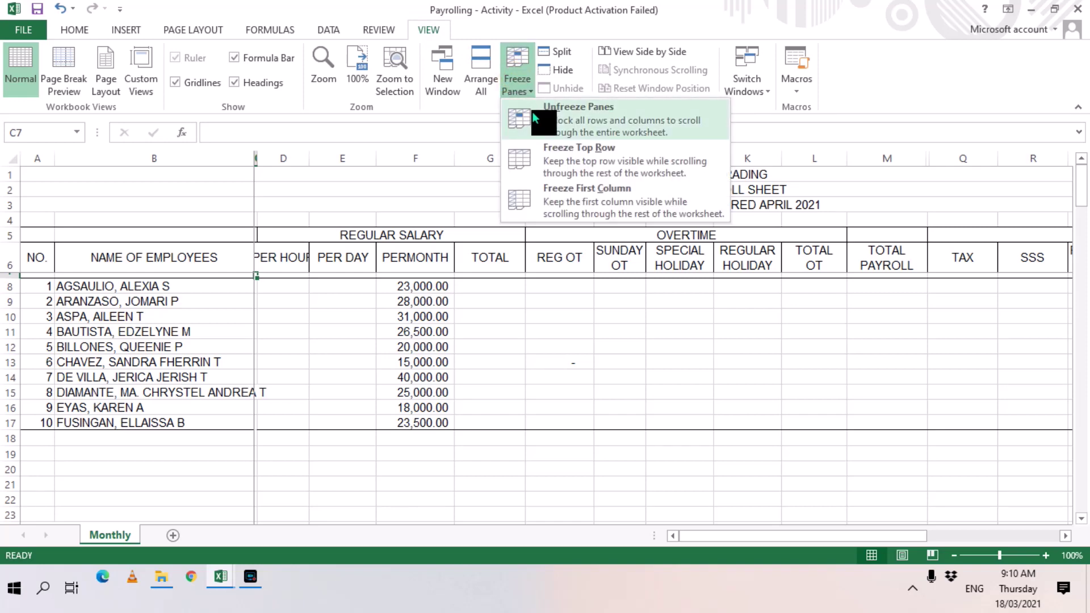
left_click(531, 114)
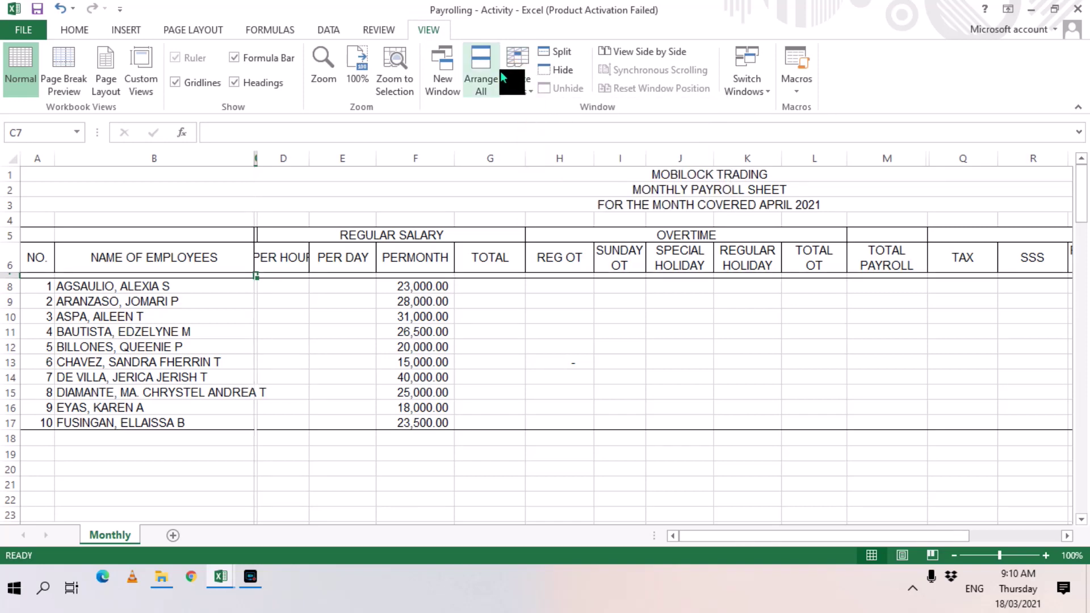
left_click(522, 82)
left_click(535, 113)
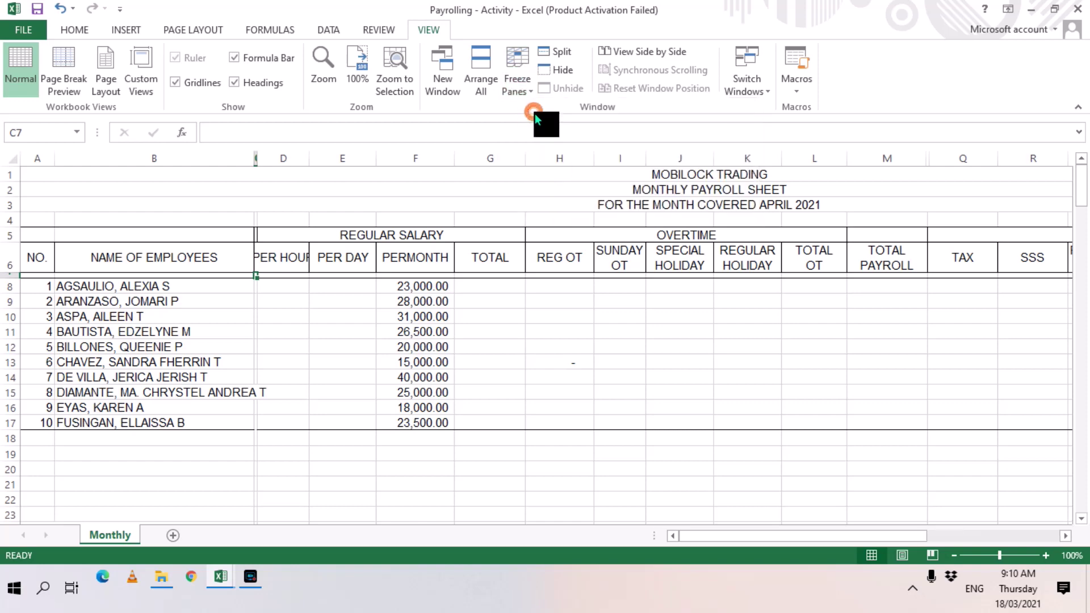
key("Down")
key("Up")
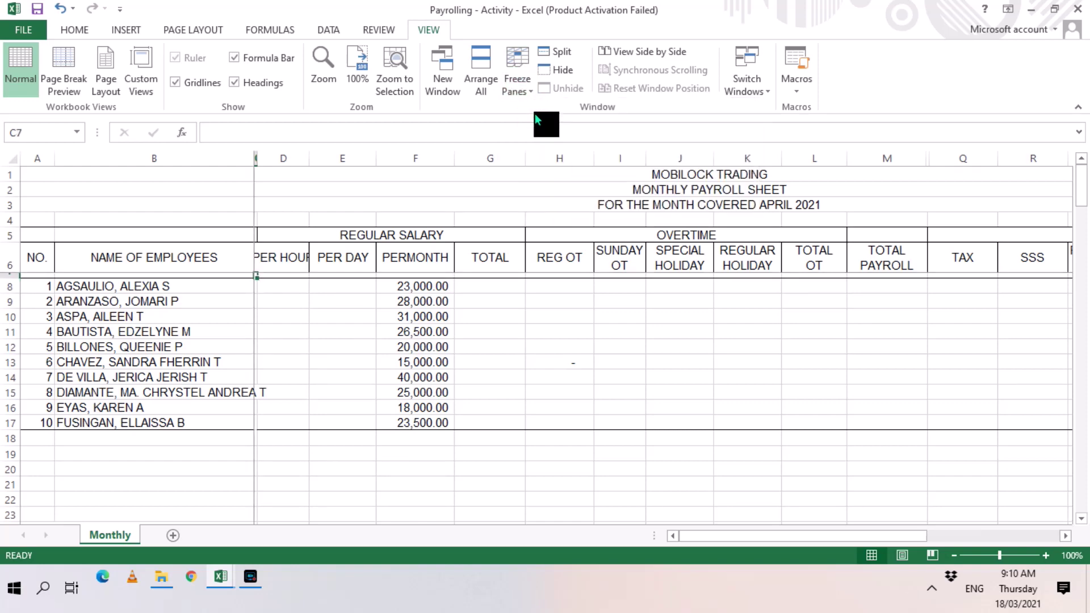
key("Down")
key("Right")
key("Right")
key("Right")
key("Right")
key("Right")
key("Right")
key("Right")
key("Right")
key("Right")
key("Right")
key("Right")
key("Right")
key("Right")
key("Right")
key("Right")
key("Right")
key("Right")
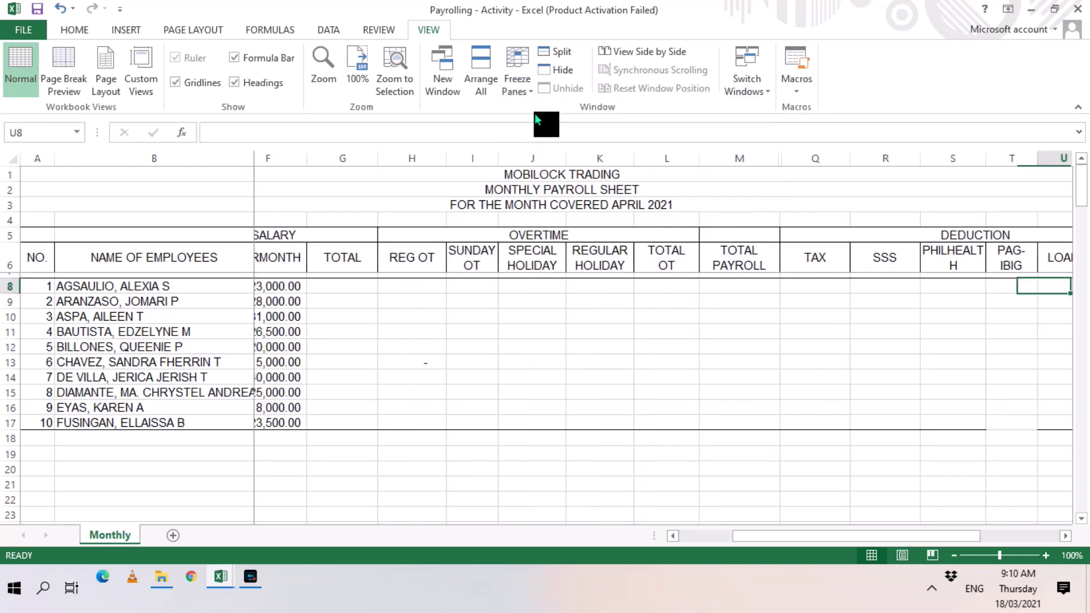
key("Right")
key("Right")
key("Right")
key("Right")
key("Right")
key("Right")
key("Right")
key("Right")
key("Right")
key("Right")
key("Right")
key("Right")
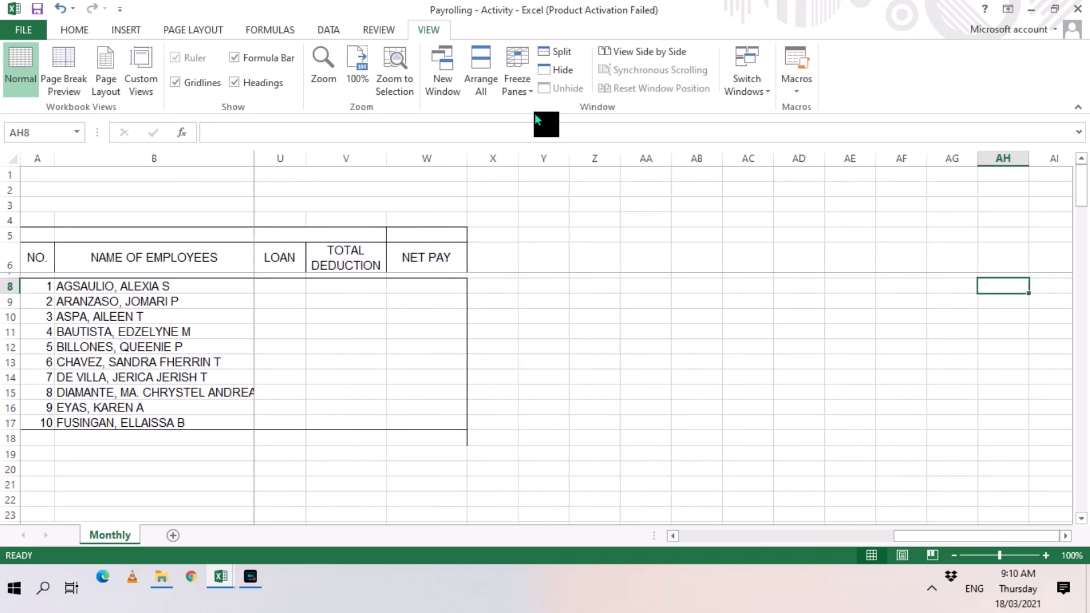
key("Left")
key("Left")
key("Left")
key("Left")
key("Left")
key("Left")
key("Left")
key("Left")
key("Left")
key("Left")
key("Left")
key("Left")
key("Left")
key("Left")
key("Left")
key("Left")
key("Left")
key("Left")
key("Left")
key("Left")
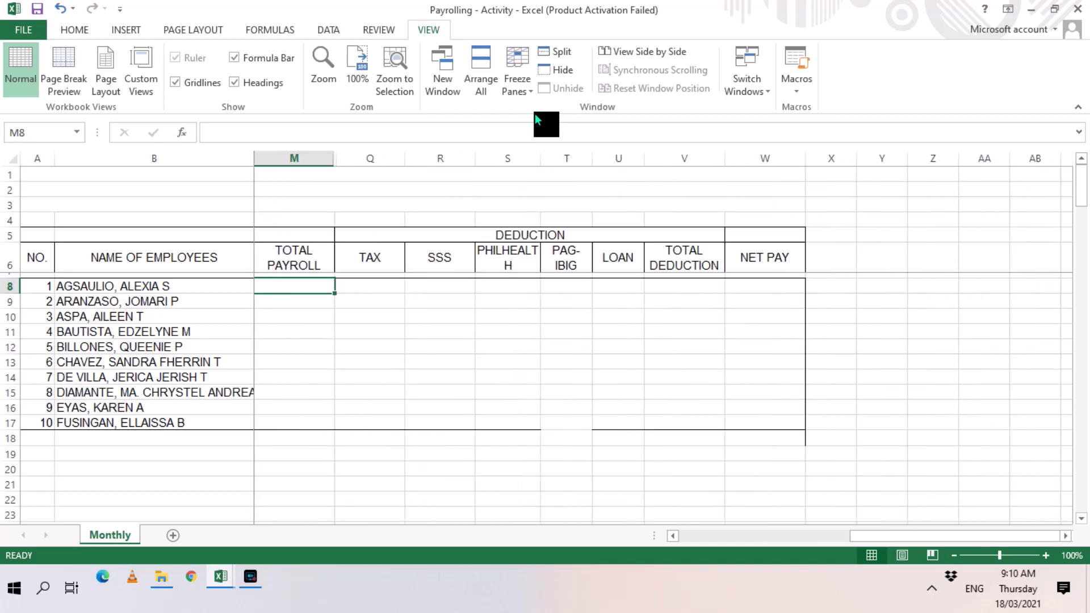
key("Down")
key("Down")
key("Down")
key("Down")
key("Down")
key("Down")
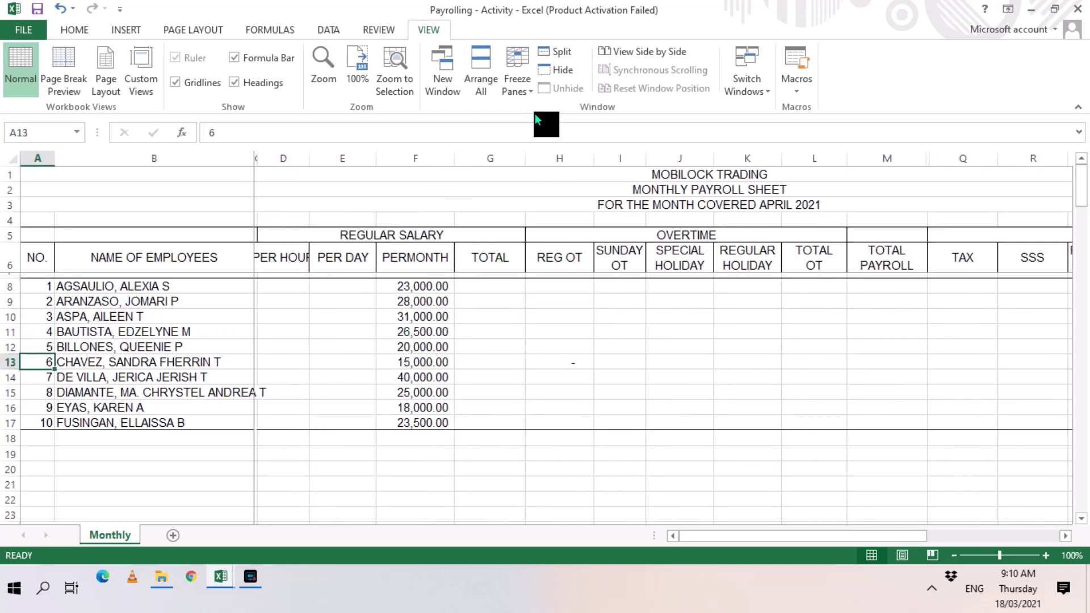
key("Down")
key("Down")
key("Down")
key("Down")
key("Right")
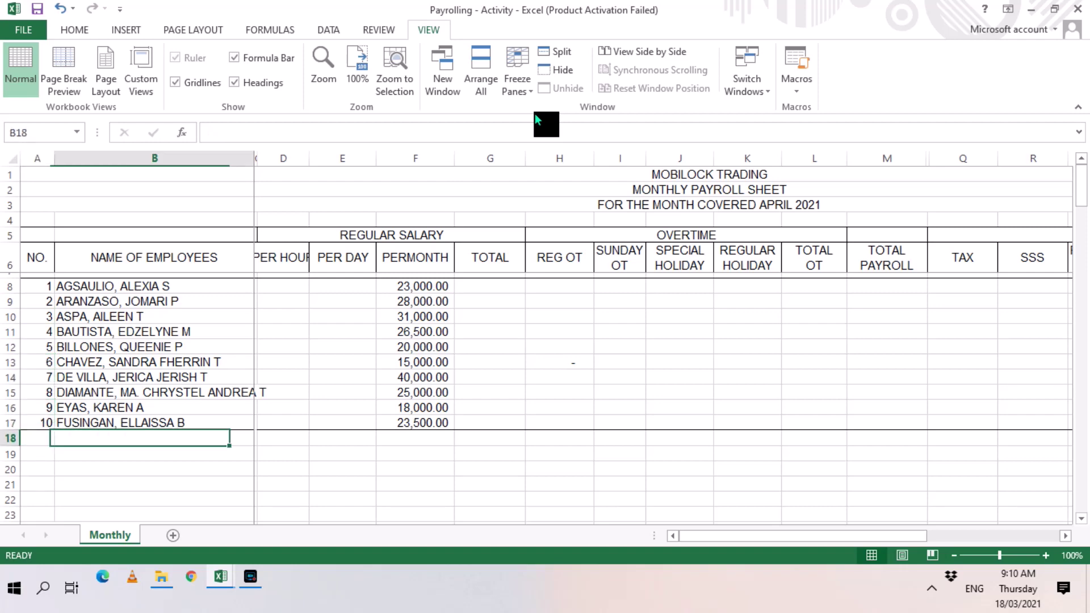
key("Right")
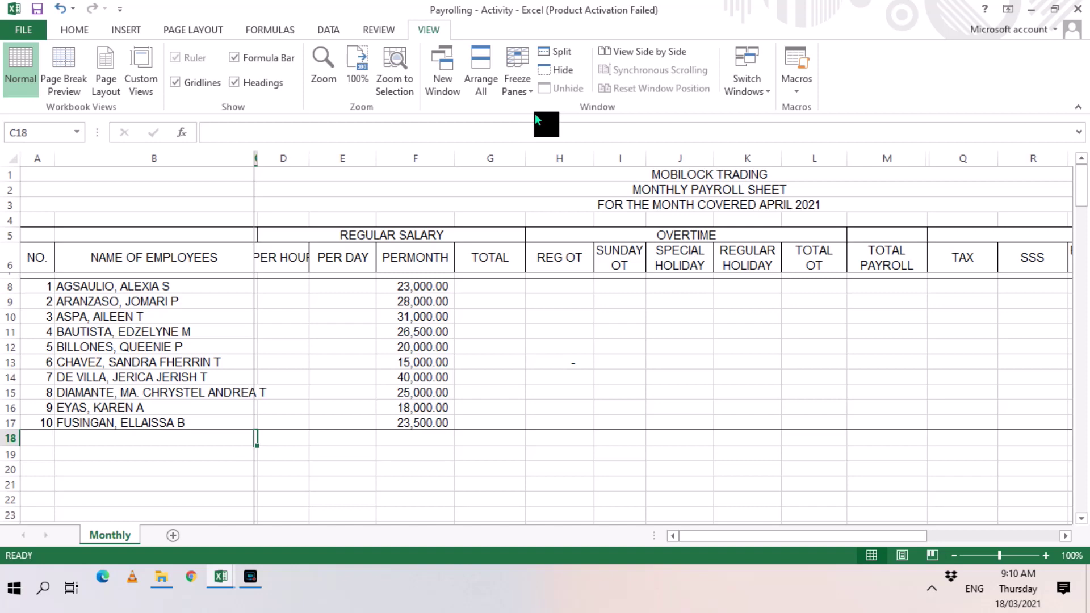
key("Right")
key("Right")
key("Right")
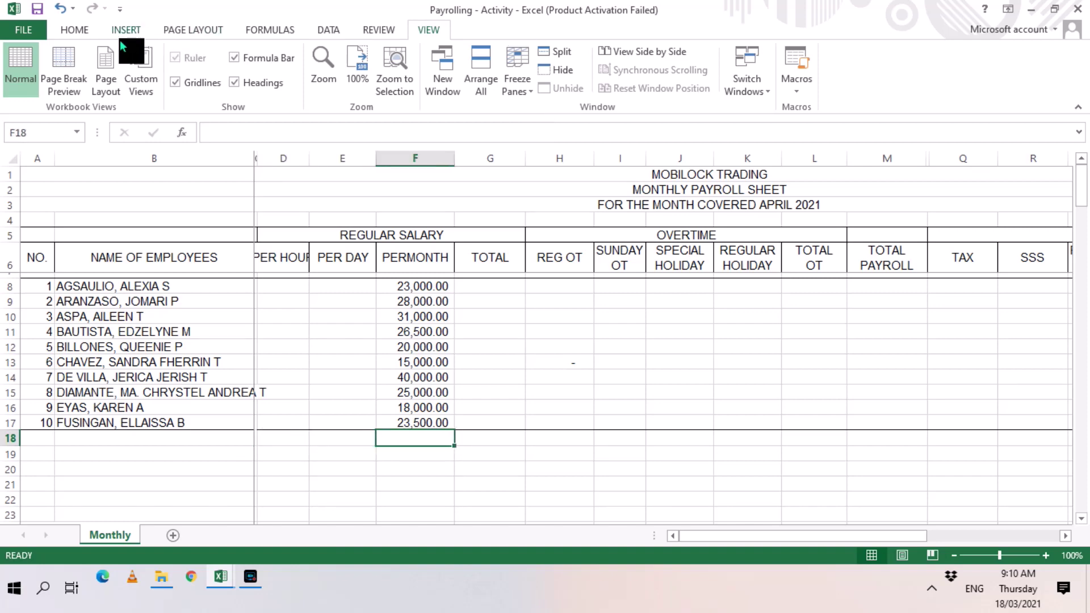
left_click(76, 29)
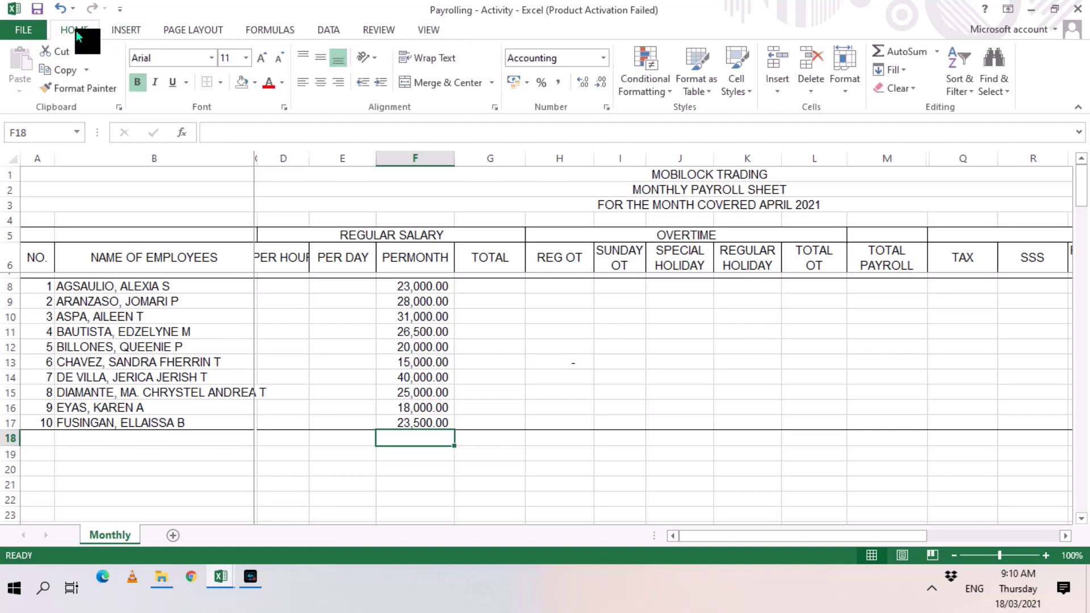
left_click(909, 49)
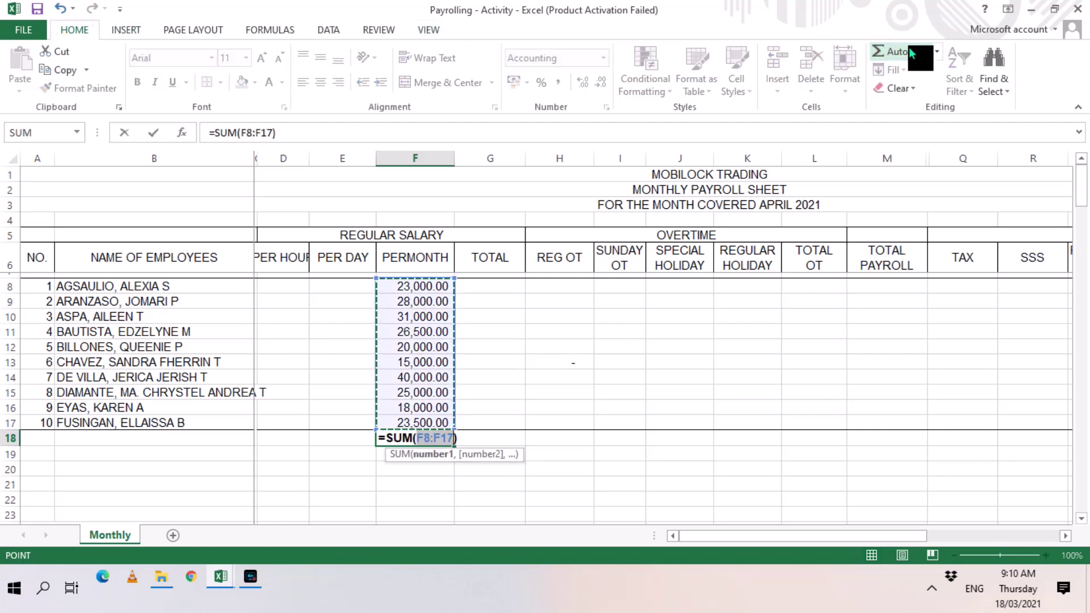
key("Return")
key("Up")
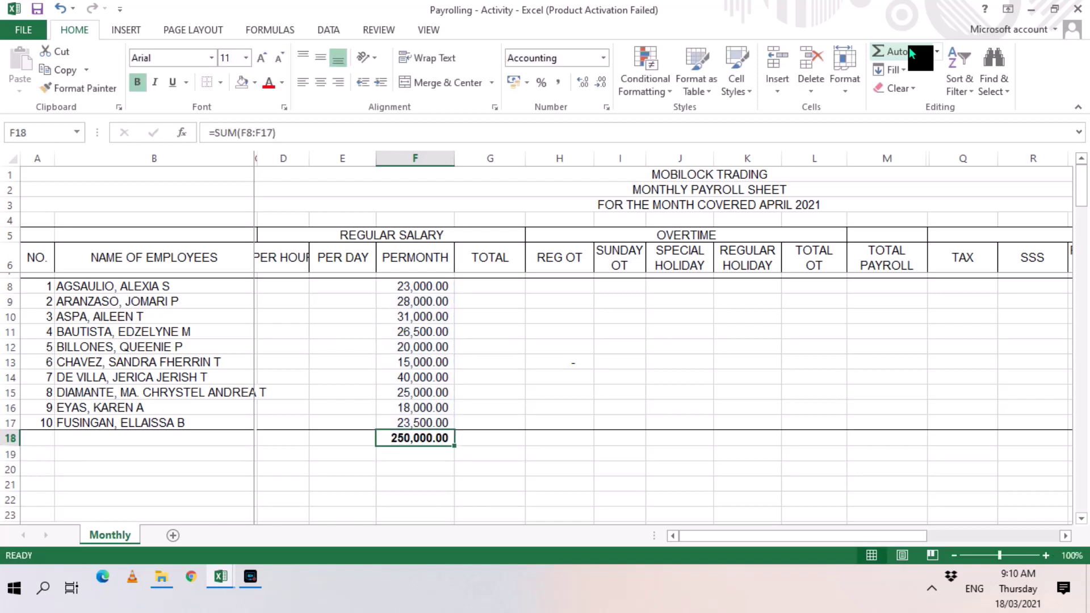
right_click(428, 438)
left_click(495, 140)
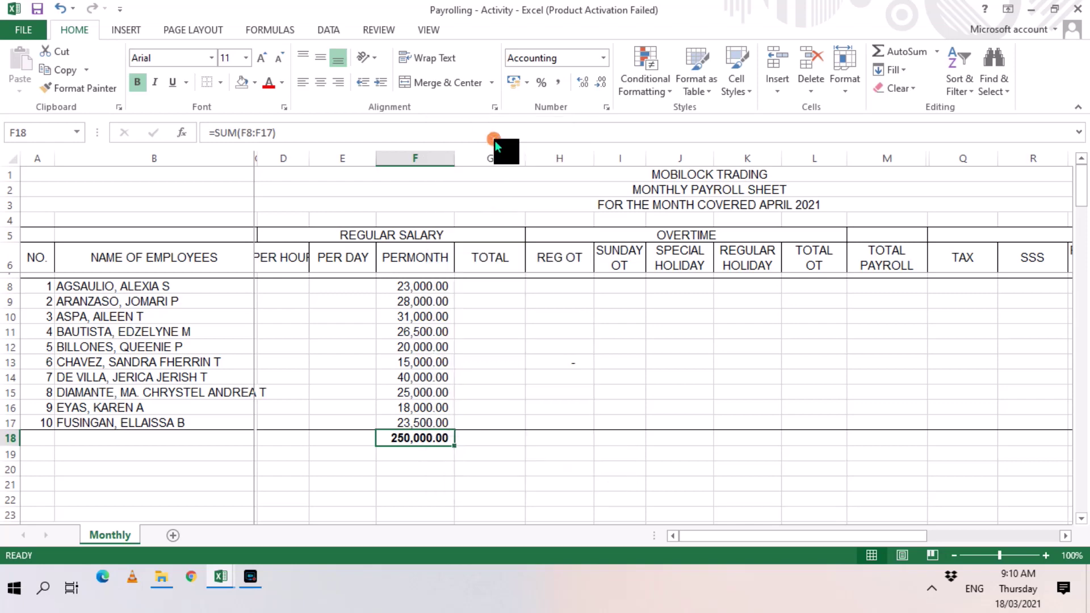
left_click_drag(498, 437, 917, 435)
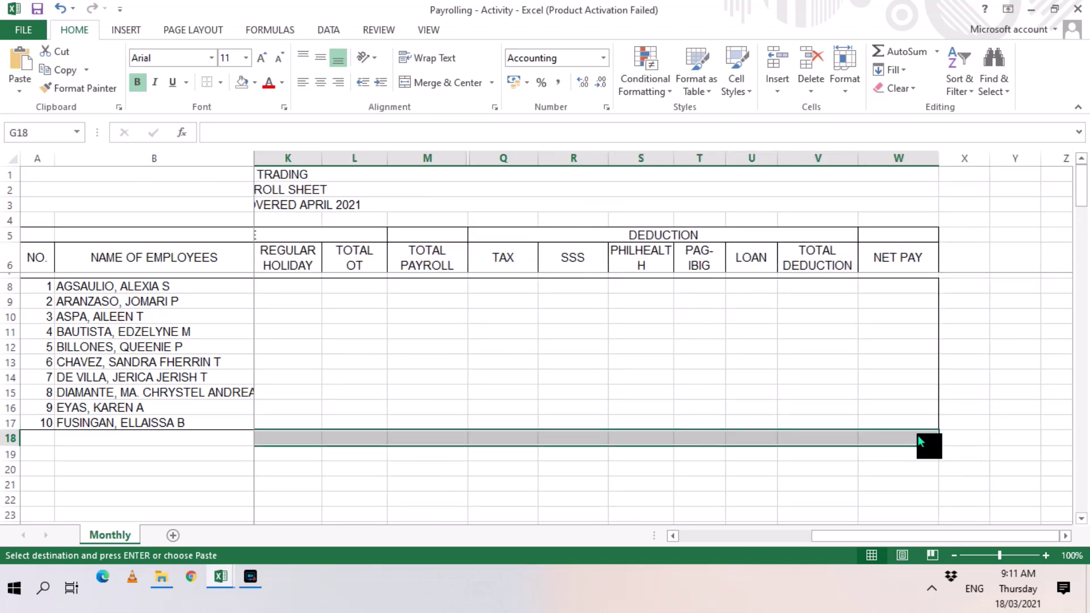
key("Return")
key("Home")
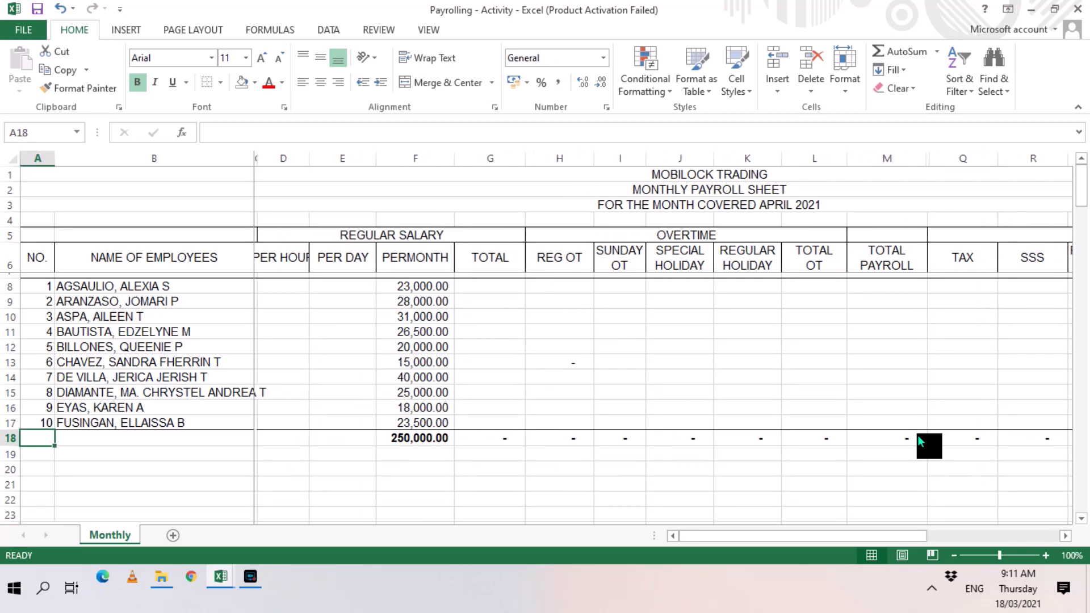
key("Up")
key("Right")
key("Right")
key("Right")
key("Right")
key("Right")
key("Right")
key("Right")
key("Right")
key("Right")
key("Right")
key("Right")
key("Right")
key("Right")
key("Right")
key("Right")
key("Right")
key("Right")
key("Right")
key("Right")
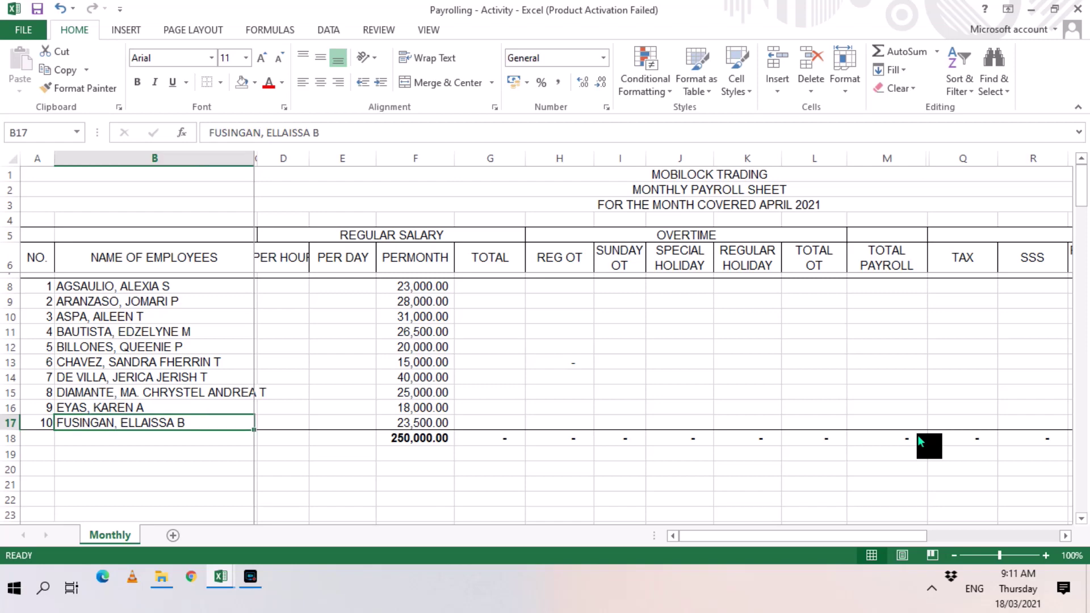
key("Down")
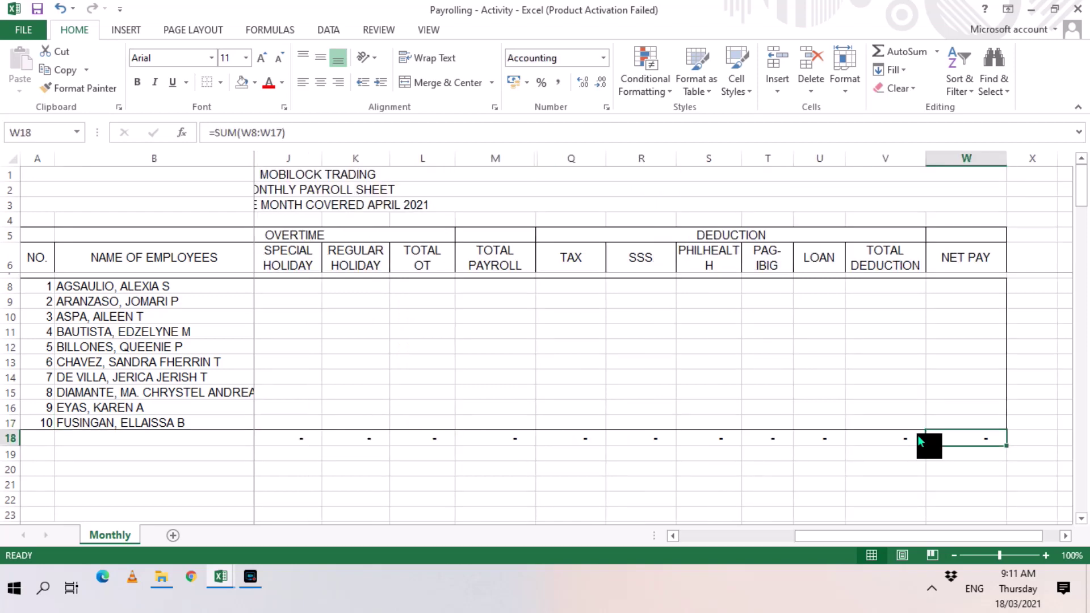
key("Left")
key("Left")
key("Left")
key("Up")
key("Up")
key("Up")
key("Up")
key("Up")
key("Up")
key("Up")
key("Up")
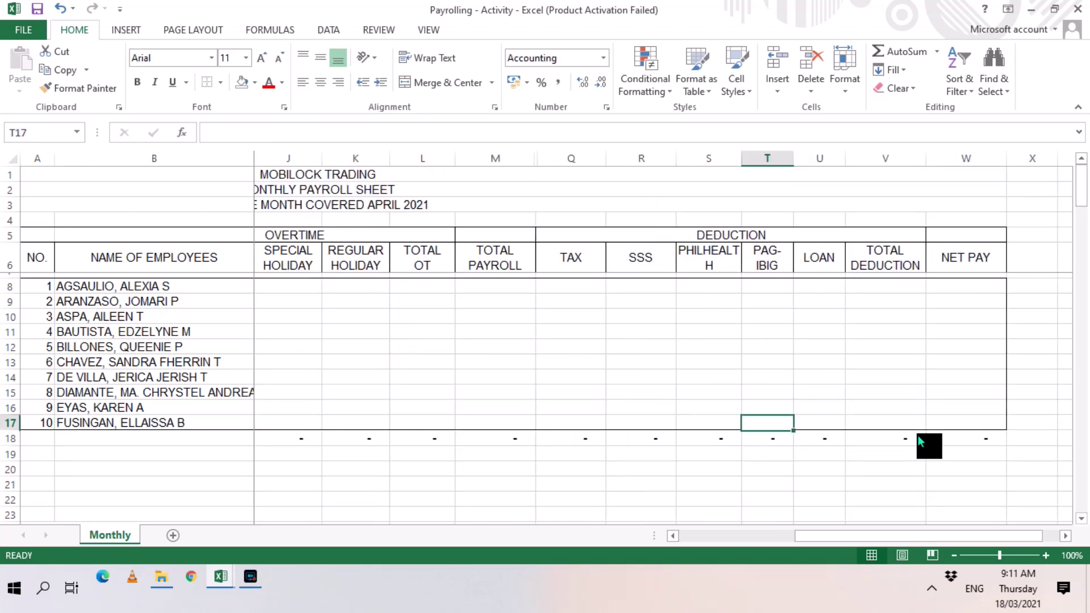
key("Up")
key("Up")
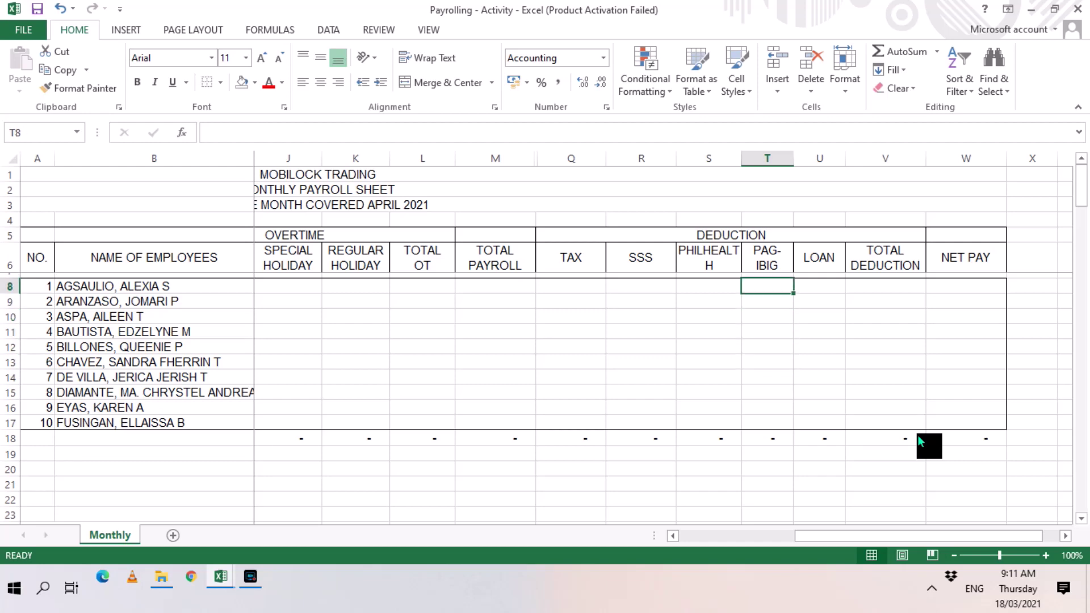
key("Up")
key("Down")
Apply No Border to rows 8–18 of the payroll table
left_click_drag(12, 290, 95, 423)
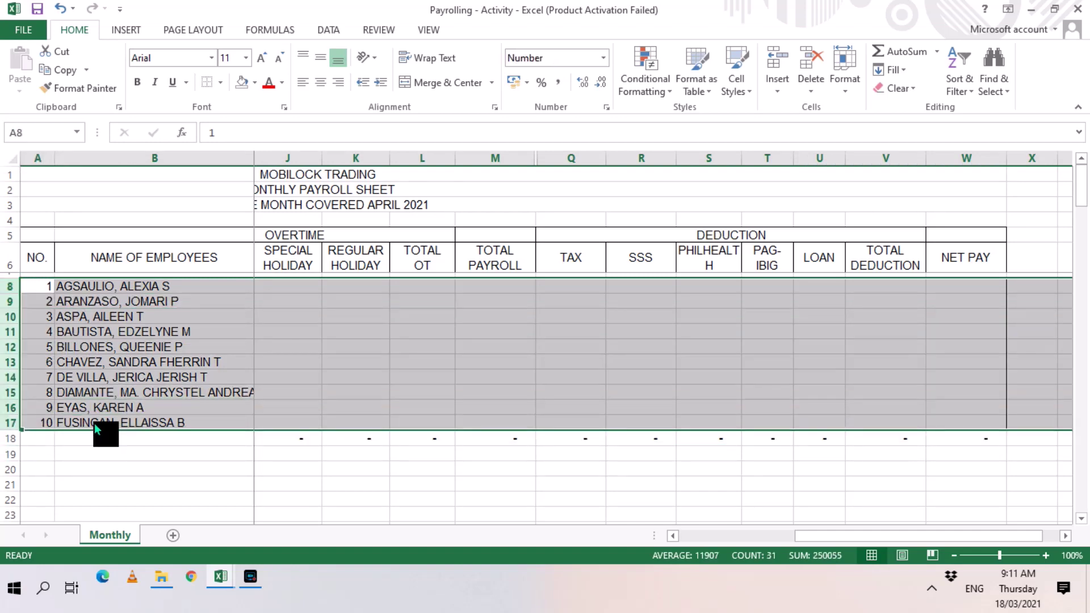
left_click(205, 85)
left_click(477, 324)
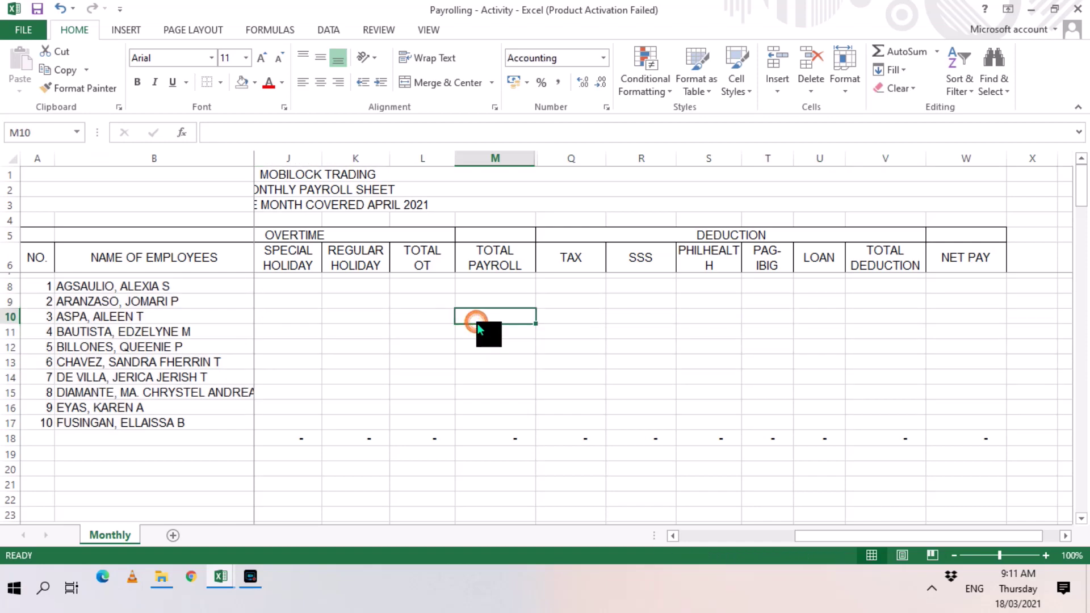
key("Up")
key("Up")
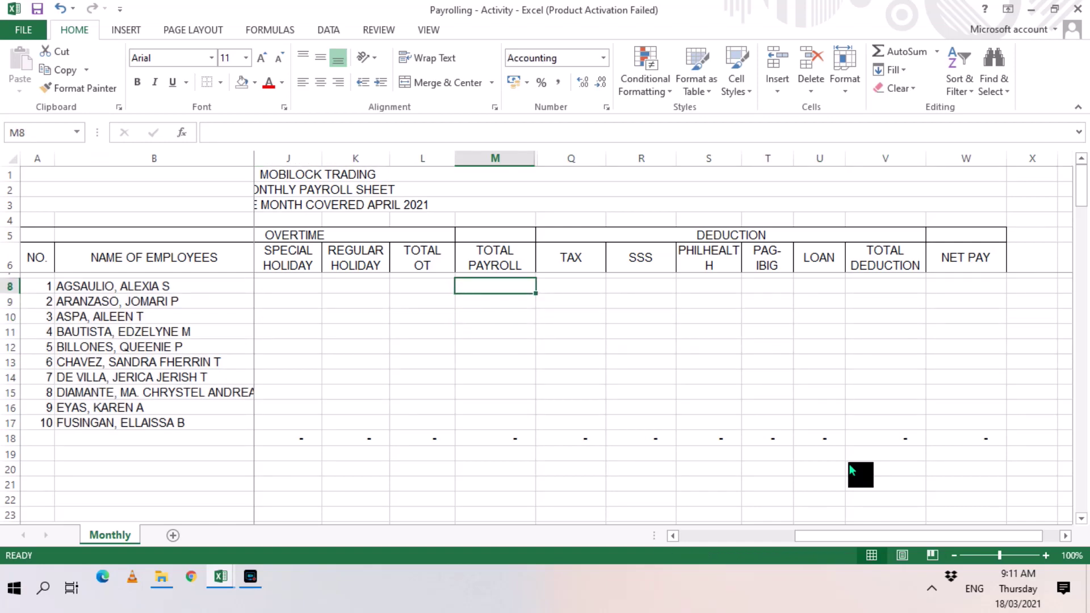
key("Left")
key("Left")
key("Right")
key("Right")
key("Right")
key("Right")
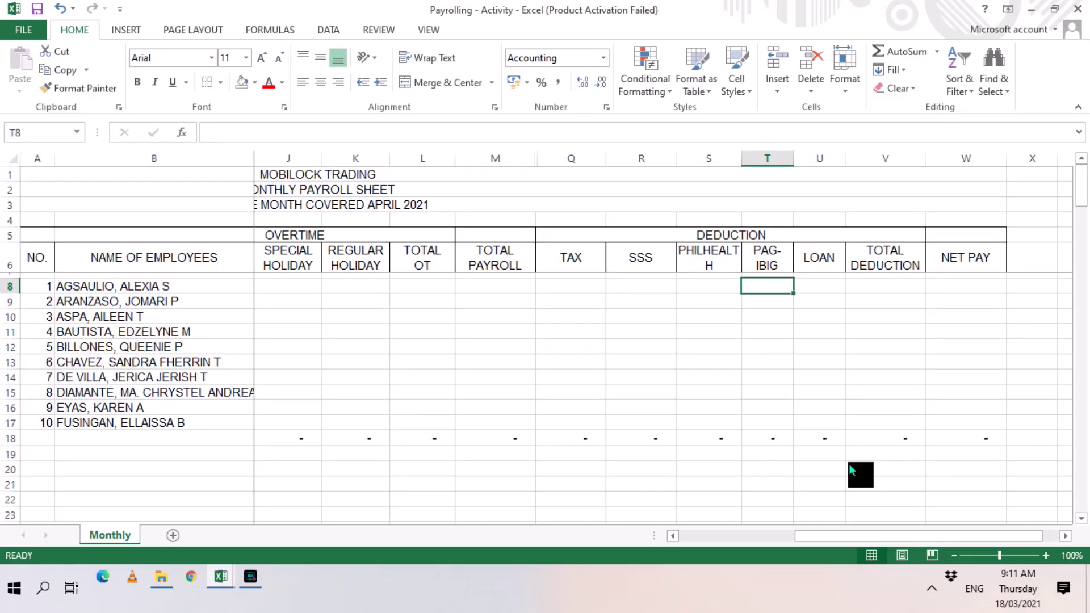
Enter 100 in T8, copy it to T9:T17, and widen column T for the 1,000.00 total
type("100")
key("ctrl+Return")
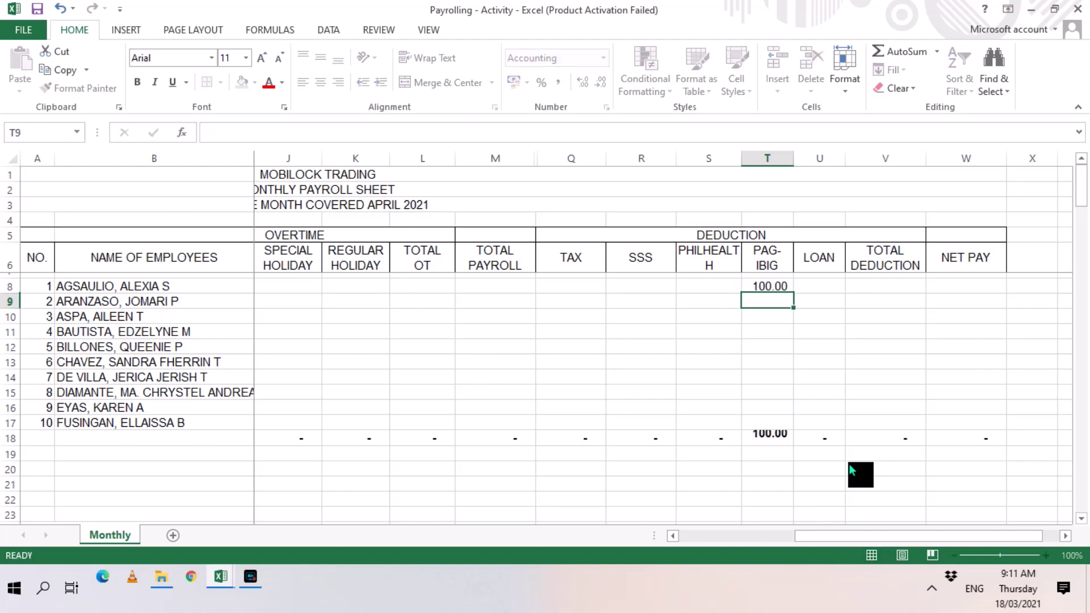
right_click(766, 289)
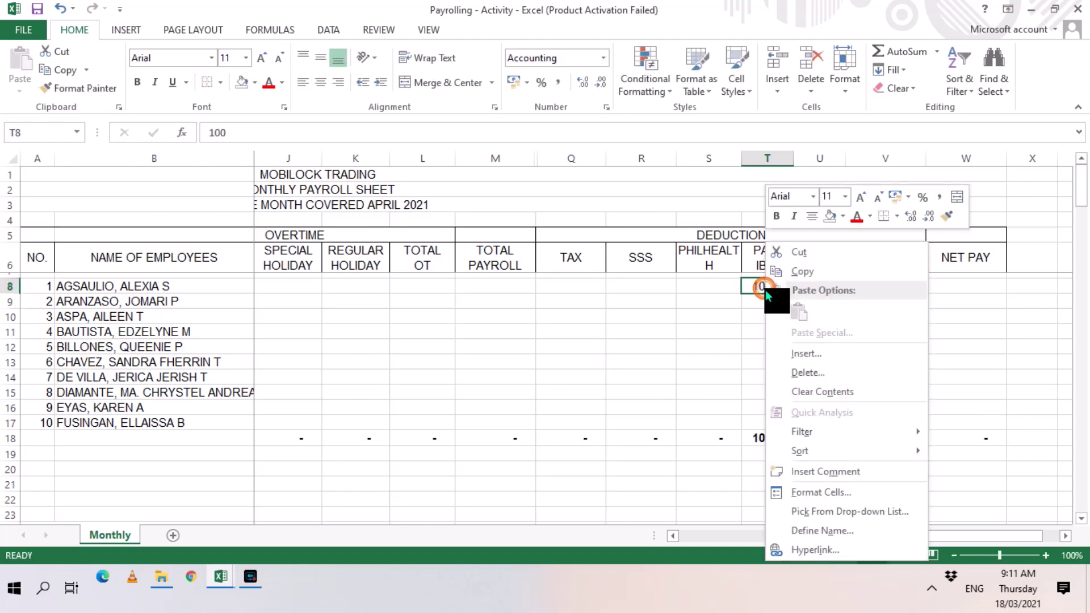
left_click(794, 275)
left_click_drag(761, 303, 762, 421)
key("Return")
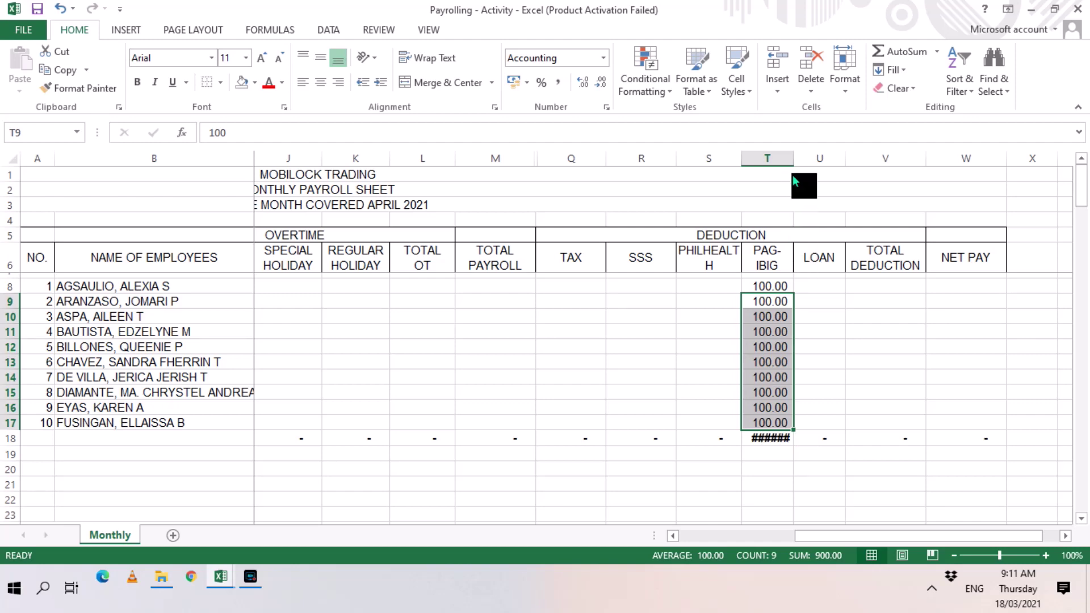
left_click_drag(795, 165, 809, 162)
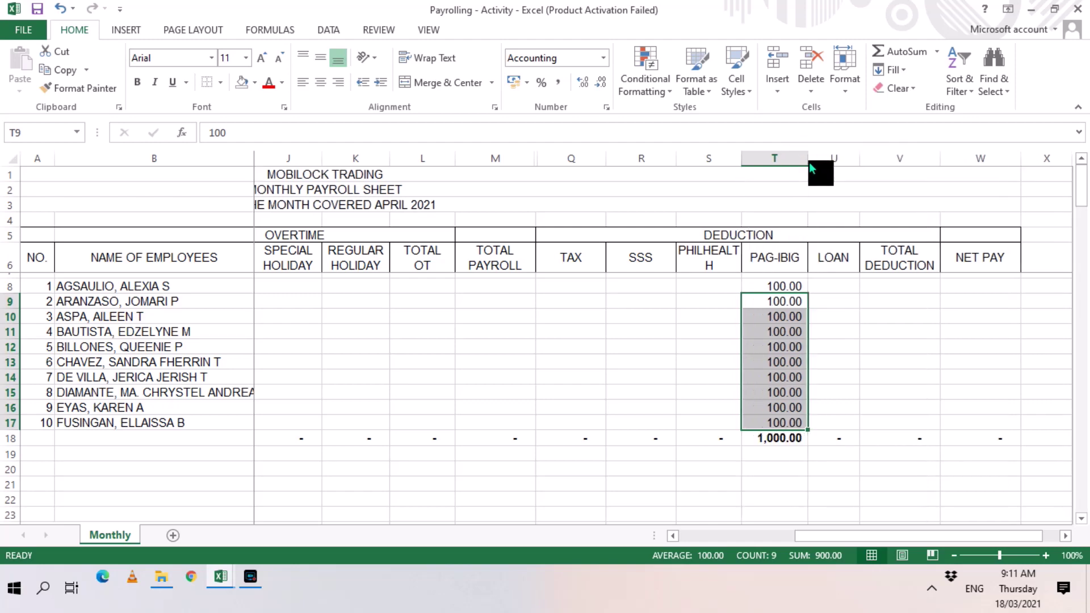
Insert a blank row at row 18, pushing the totals down to row 19
left_click(8, 438)
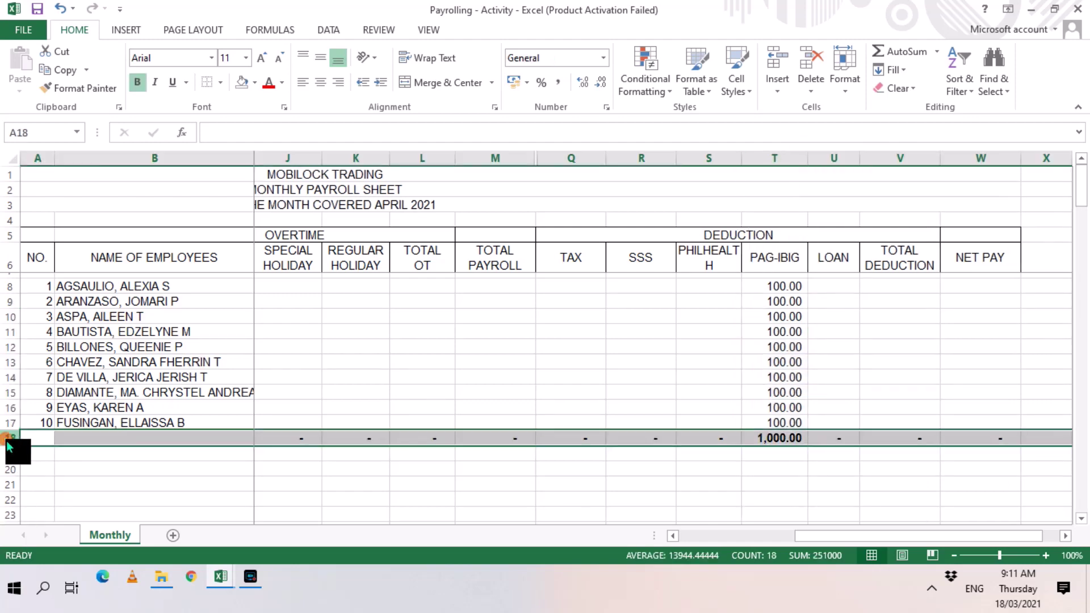
right_click(7, 442)
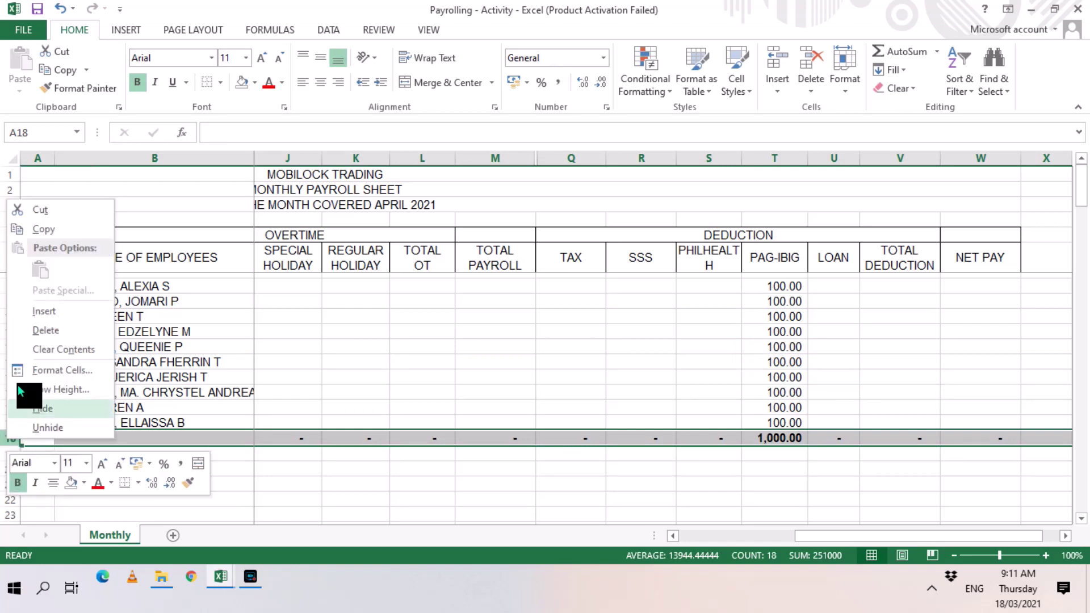
left_click(33, 311)
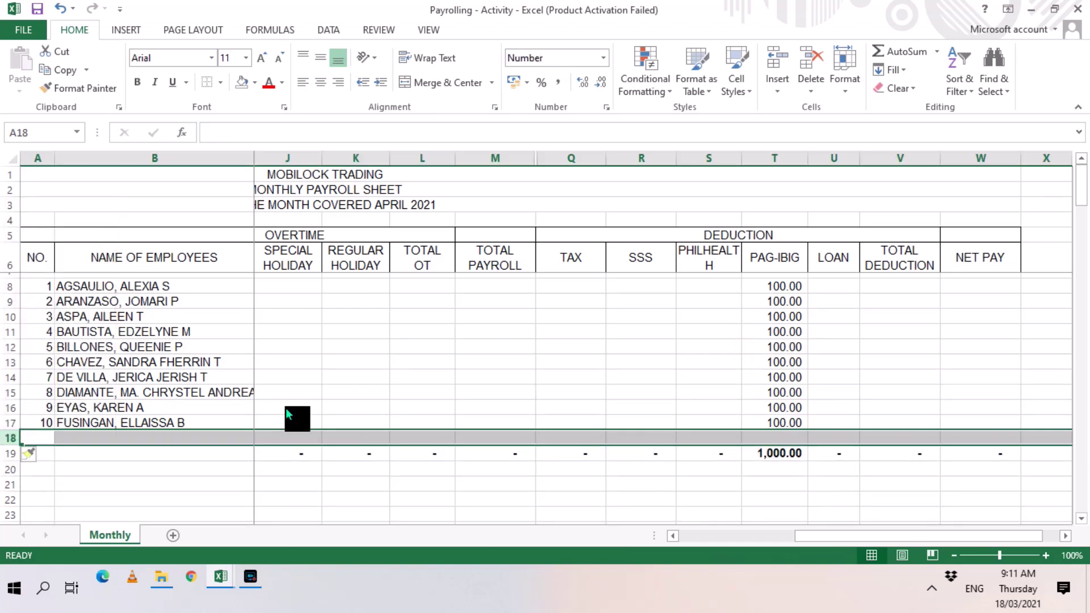
left_click(694, 484)
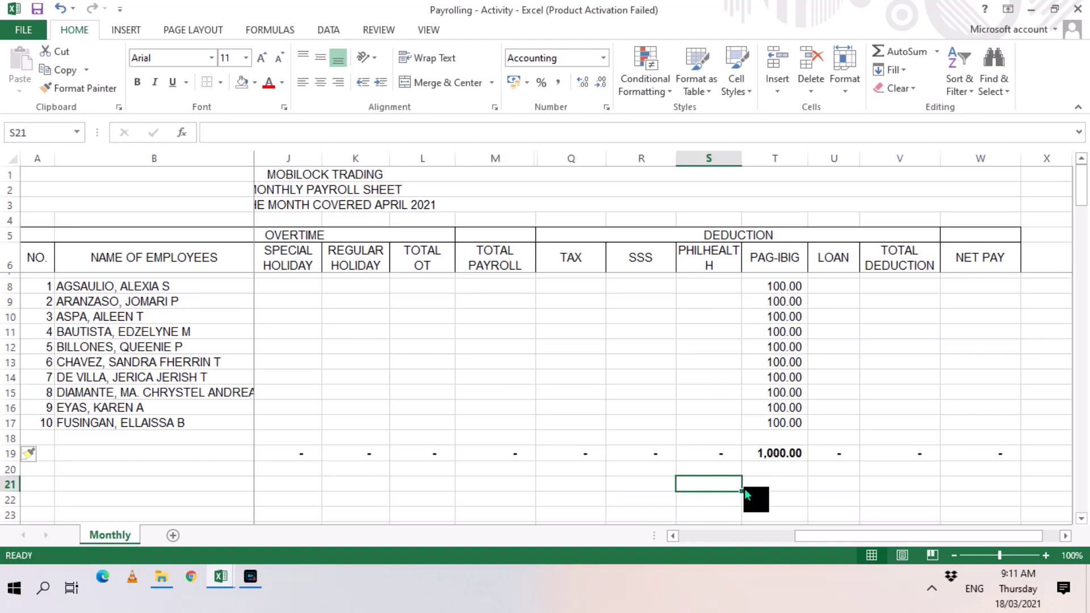
left_click(713, 290)
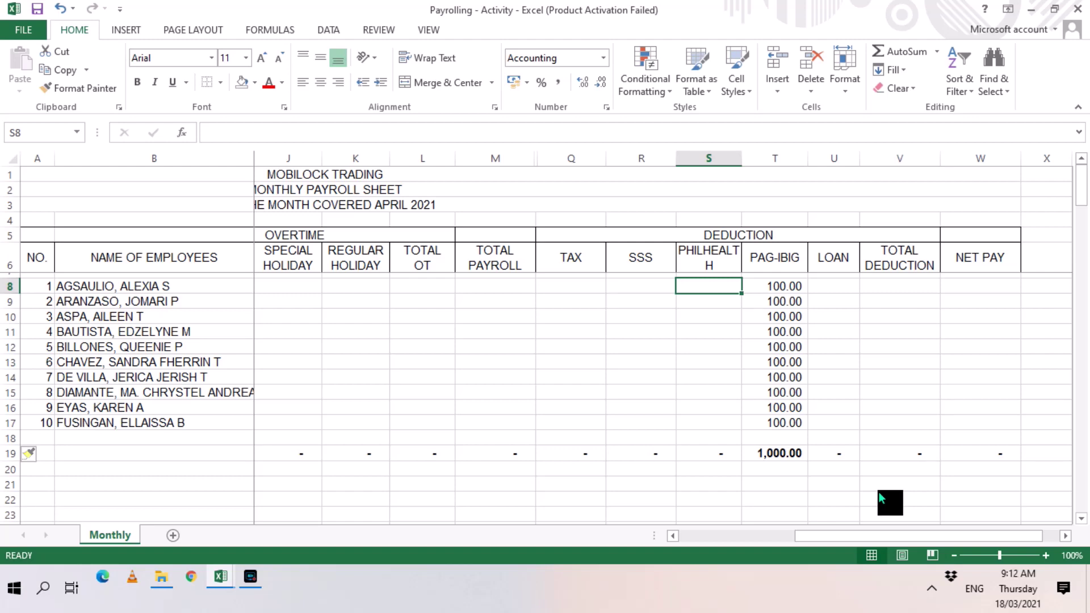
Enter =(F8*3.5%)/2 in S8 so the first employee's PhilHealth is 402.50
type("=")
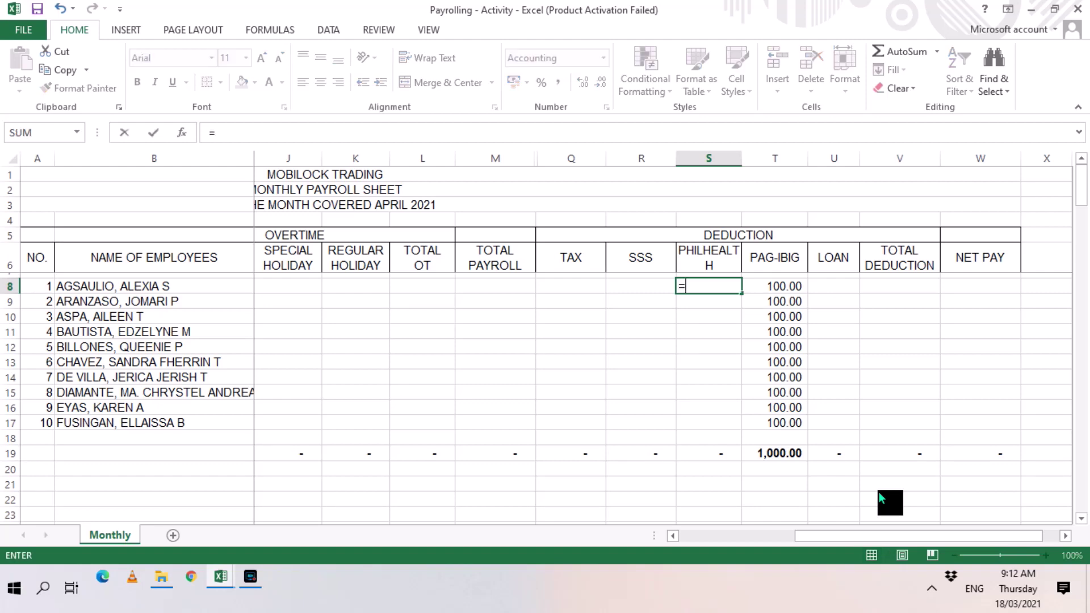
type("(")
key("Left")
key("Left")
key("Left")
key("Left")
key("Left")
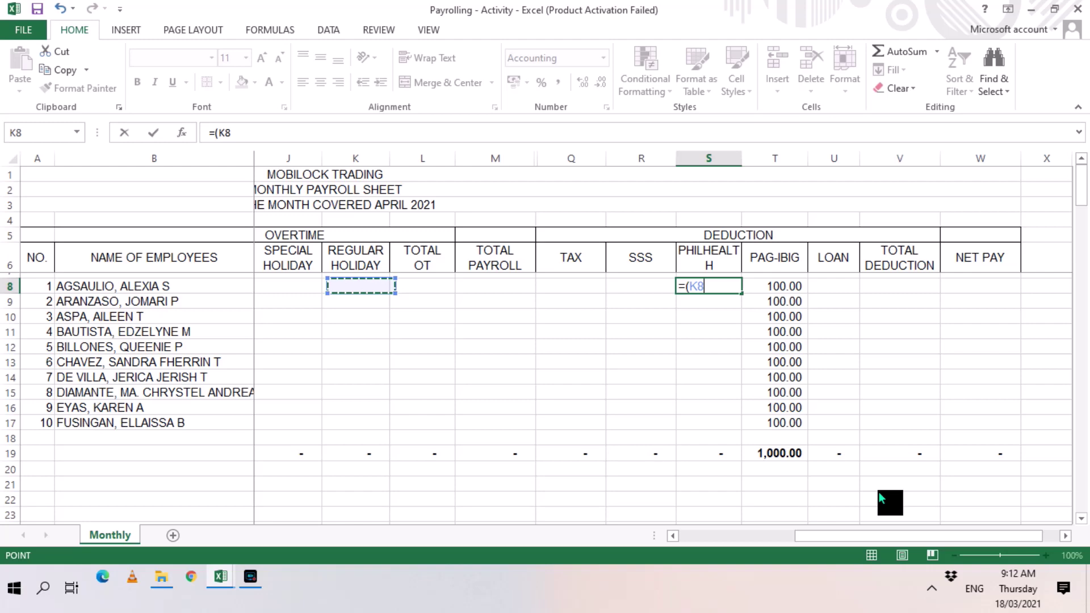
key("Left")
key("Left")
key("Left")
key("Left")
key("Left")
key("Left")
key("Left")
key("Right")
key("Right")
key("Right")
key("Left")
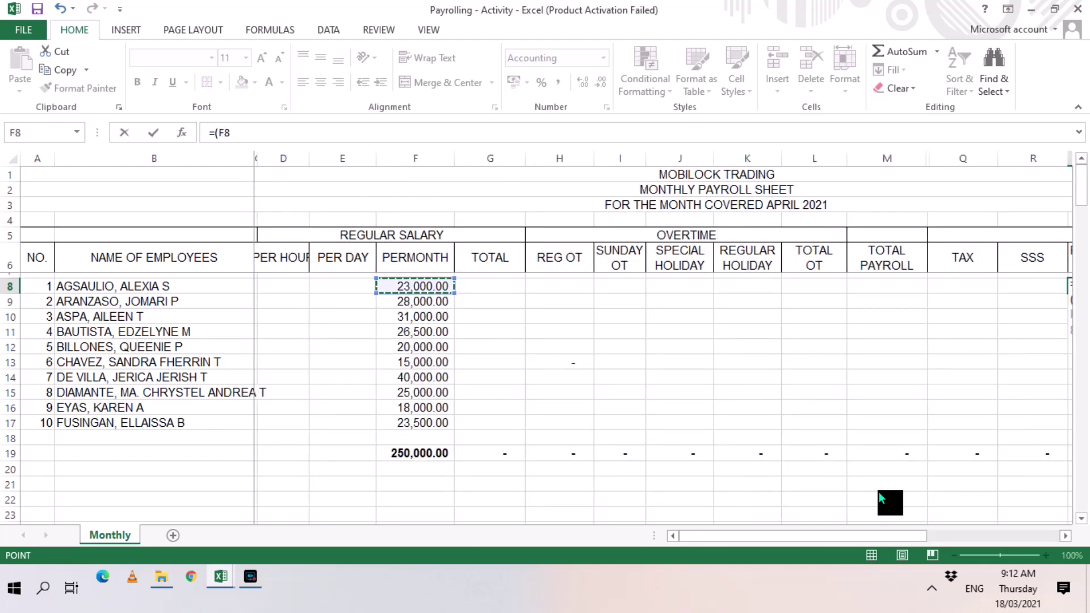
type("*3.5%")
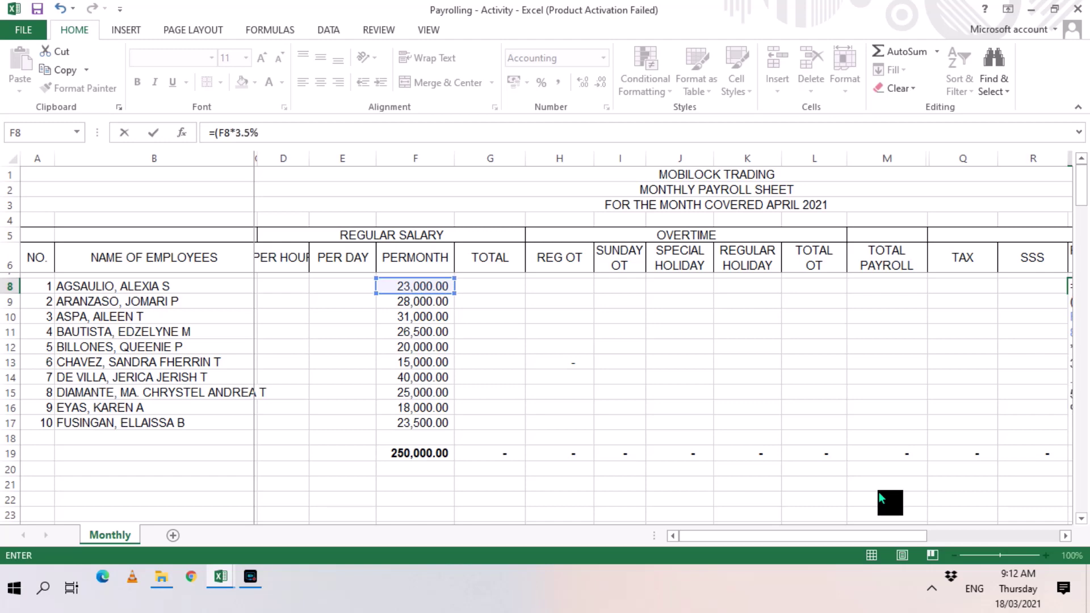
type(")/2")
key("Return")
Copy the S8 PhilHealth formula down to S9 through S17
key("Up")
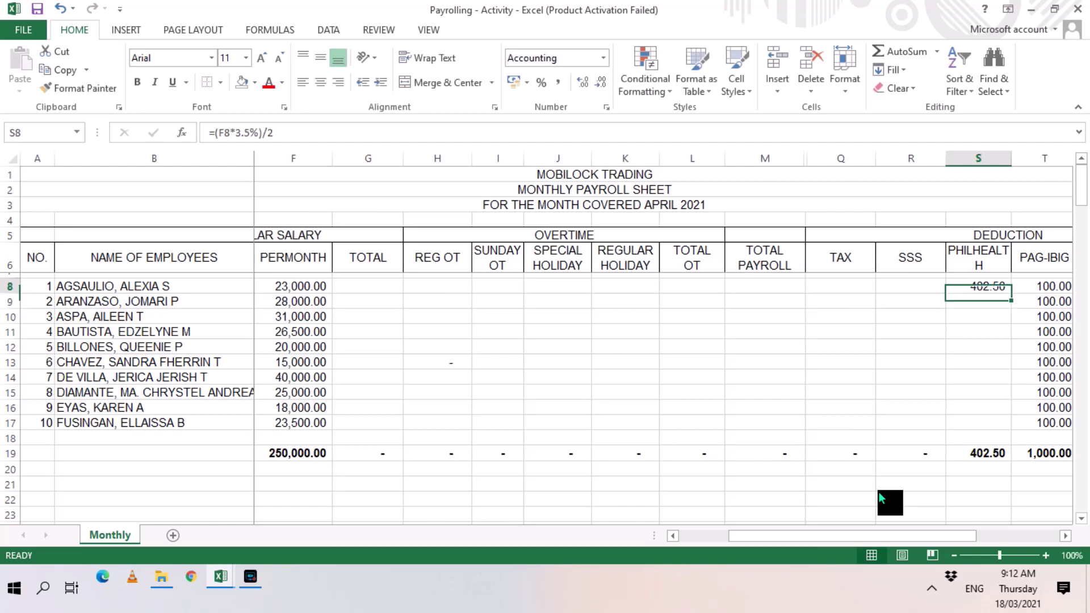
key("Right")
key("Right")
key("Left")
key("Left")
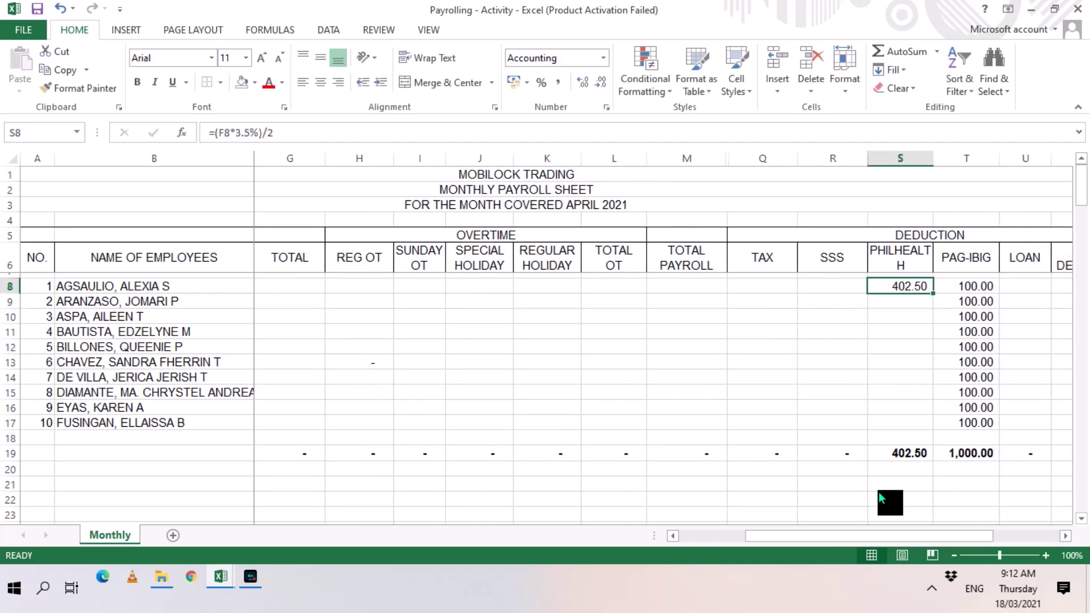
right_click(920, 287)
left_click(953, 275)
left_click_drag(913, 305, 909, 427)
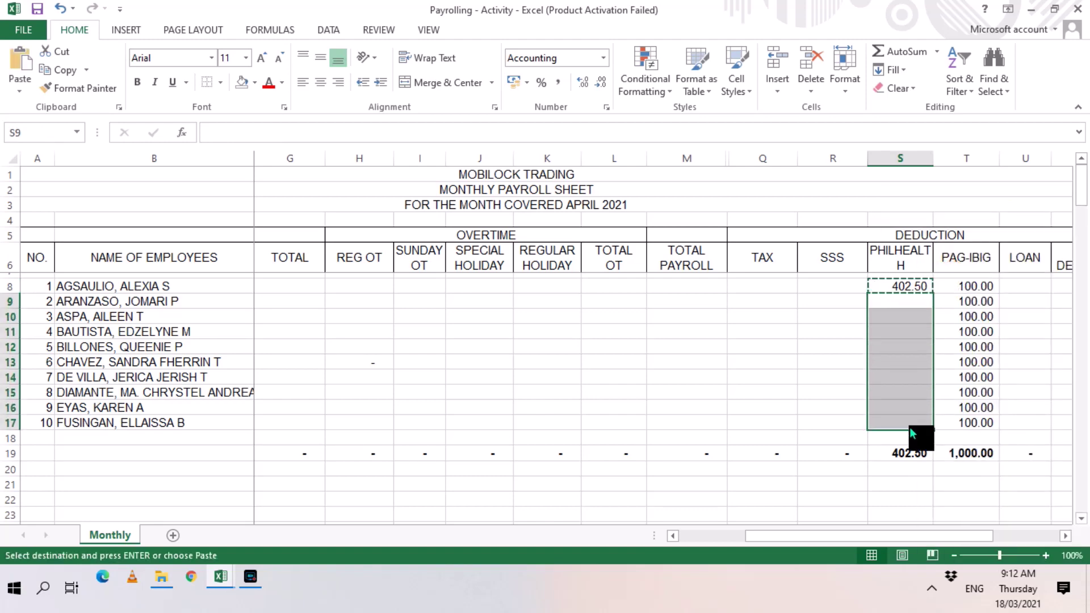
key("ctrl+v")
key("Return")
key("Down")
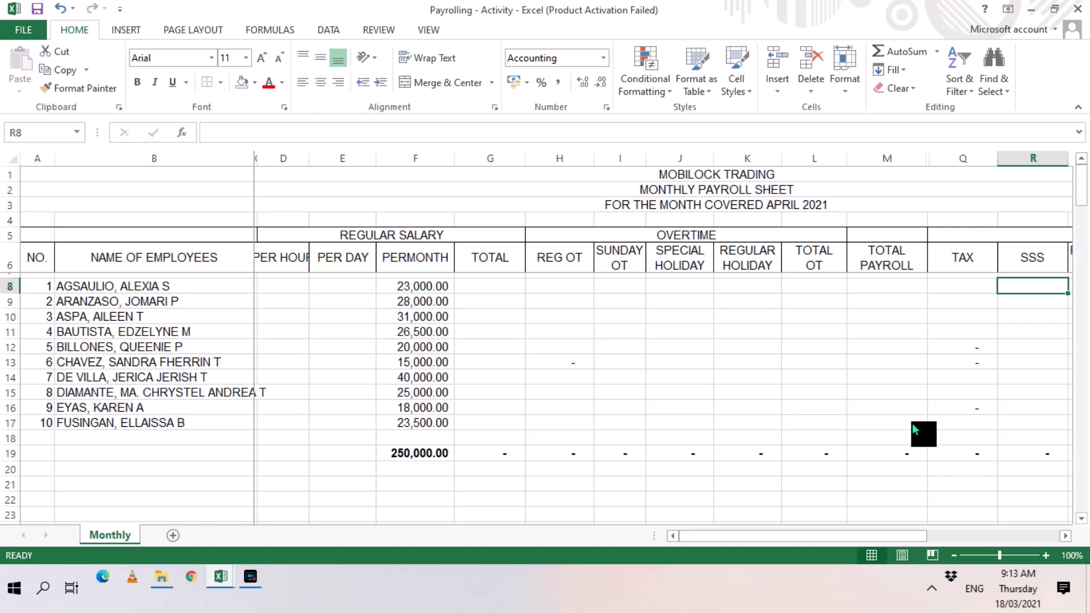
Enter 1,125 as the SSS deduction for rows 9, 10 and 11
key("Down")
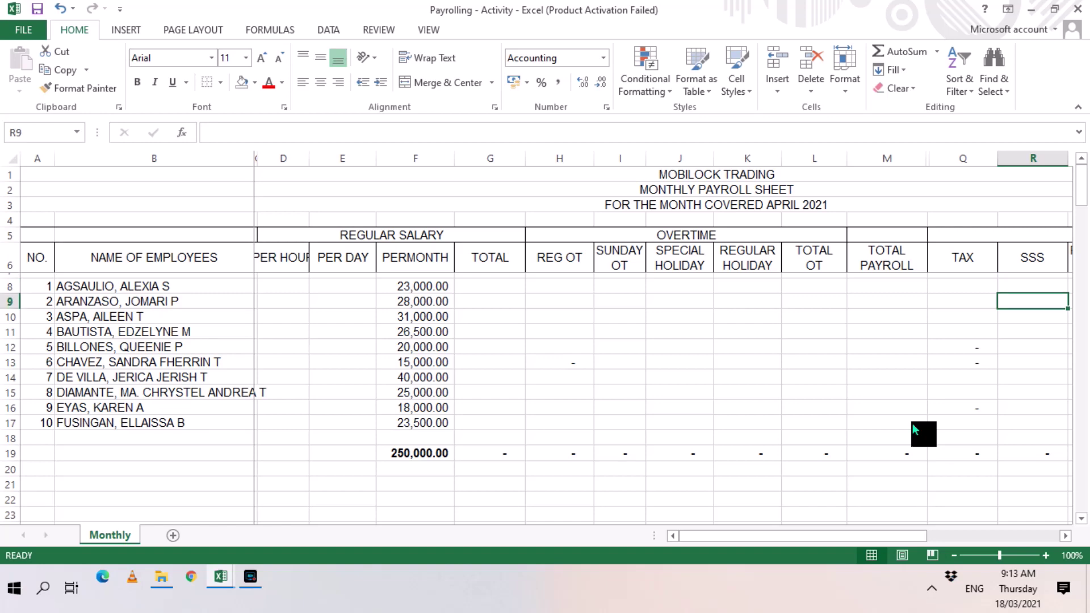
type("1125")
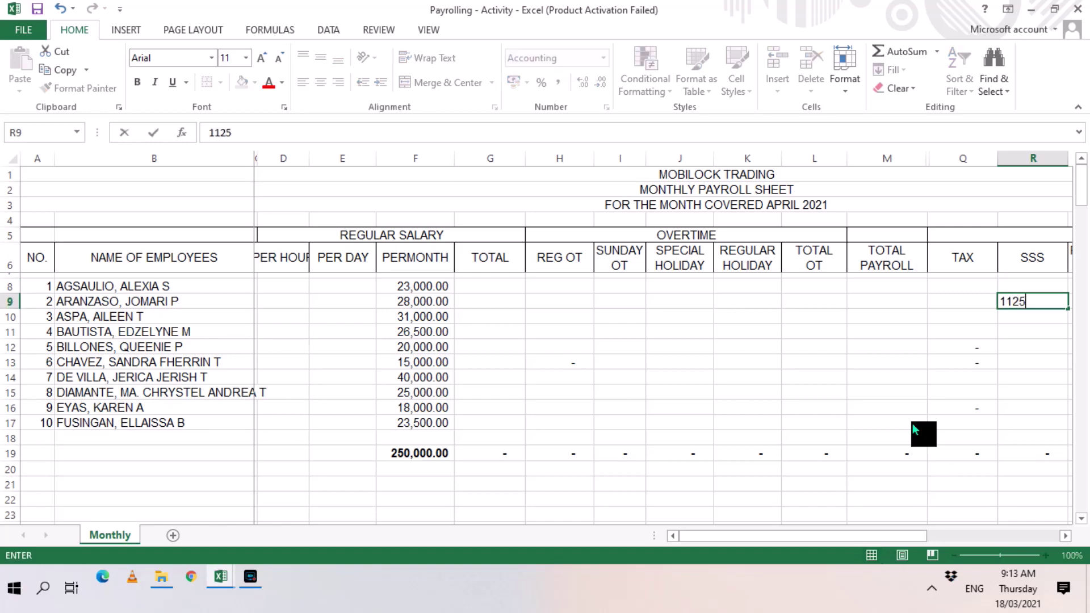
key("Return")
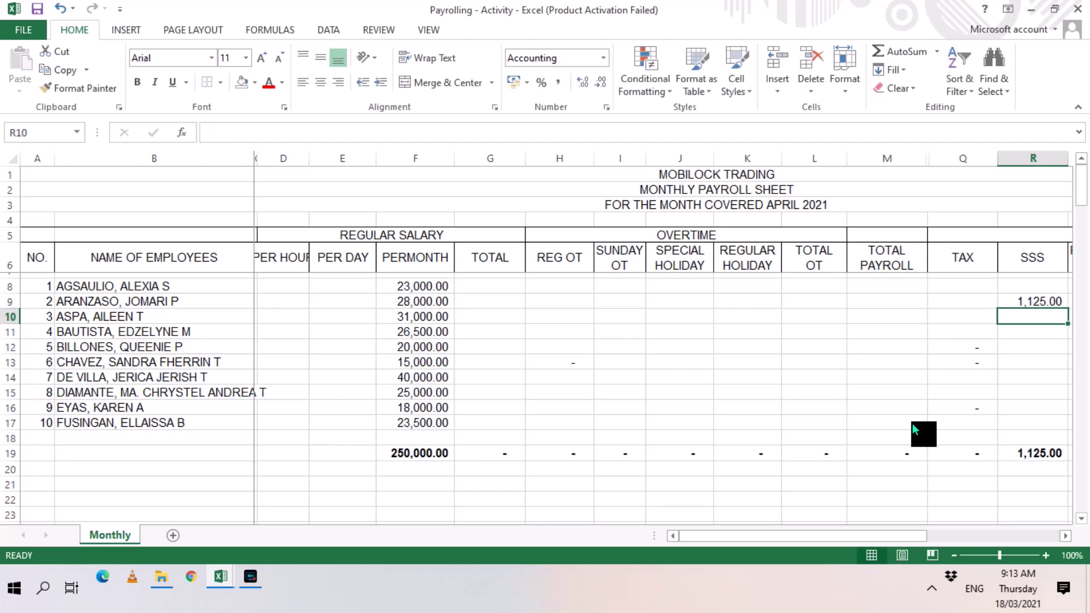
type("112")
type("5")
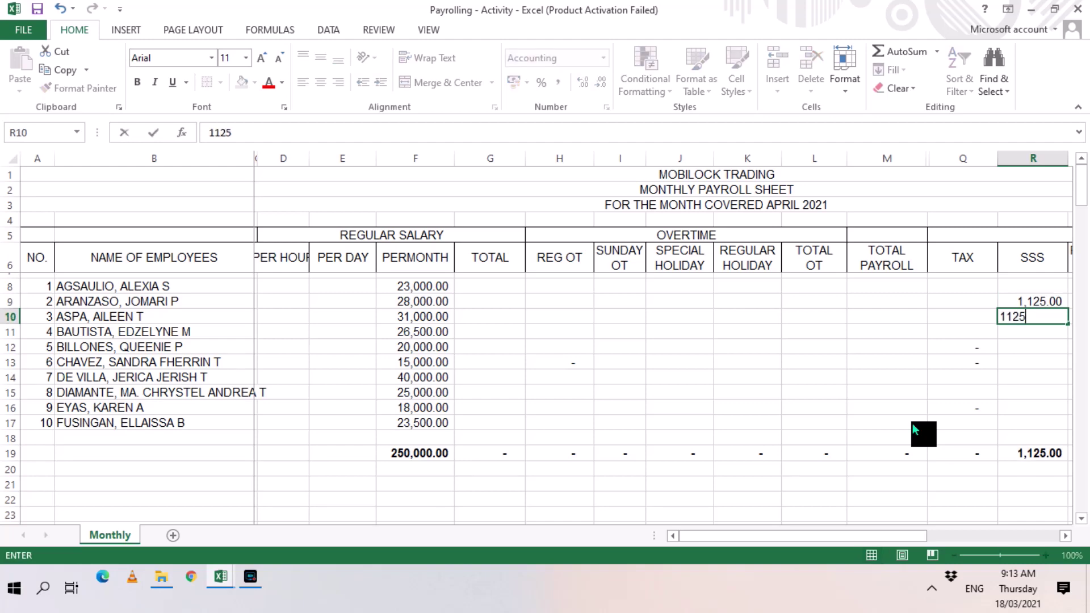
key("Return")
type("1125")
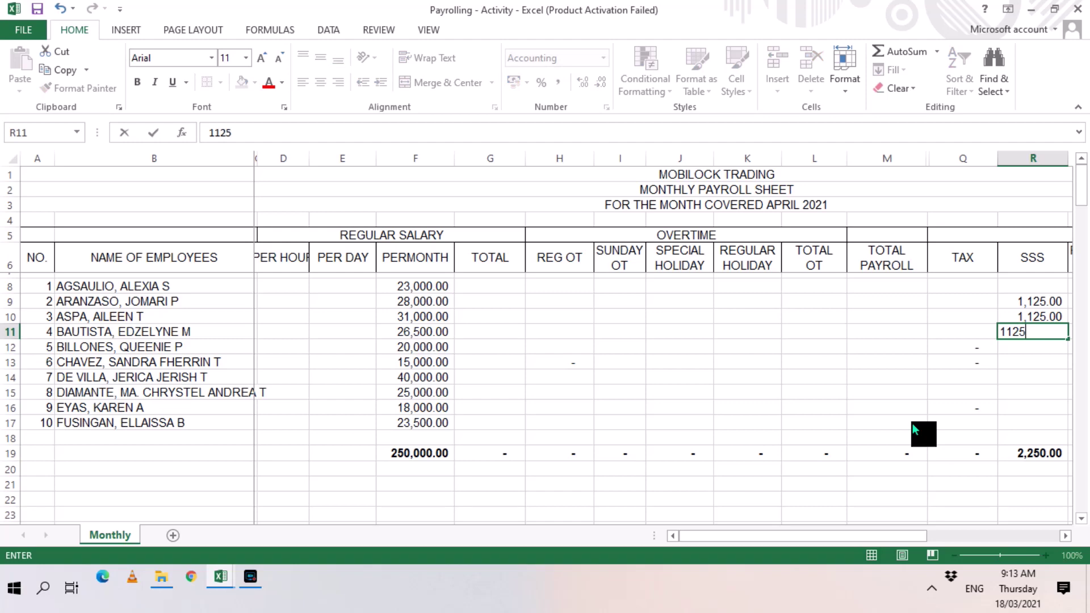
key("Return")
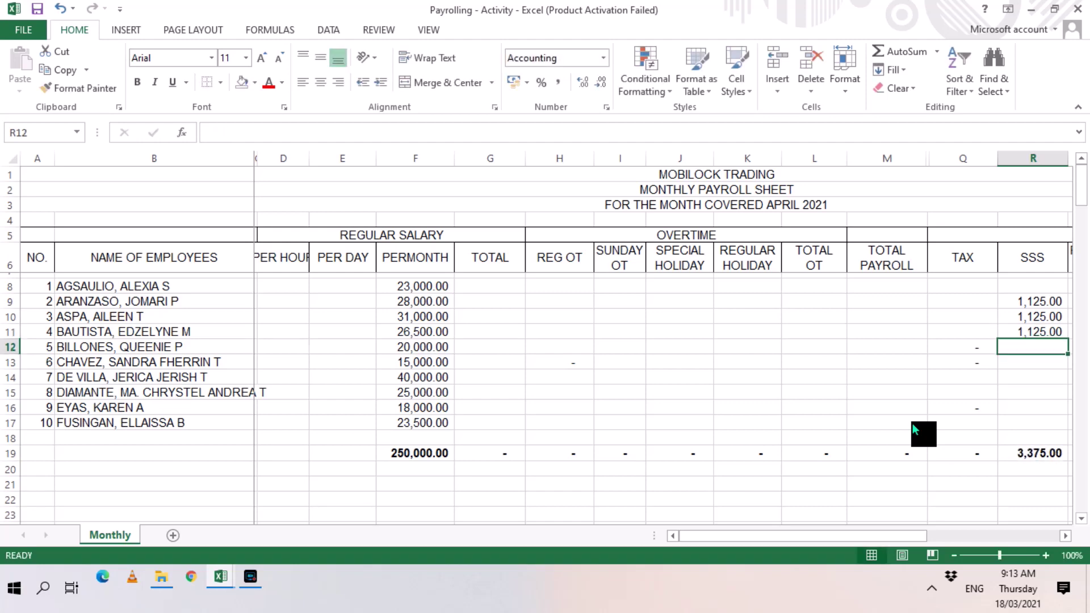
Enter 1,125 as the SSS deduction for rows 14 and 15, then return to R8
key("Down")
key("Down")
type("1125")
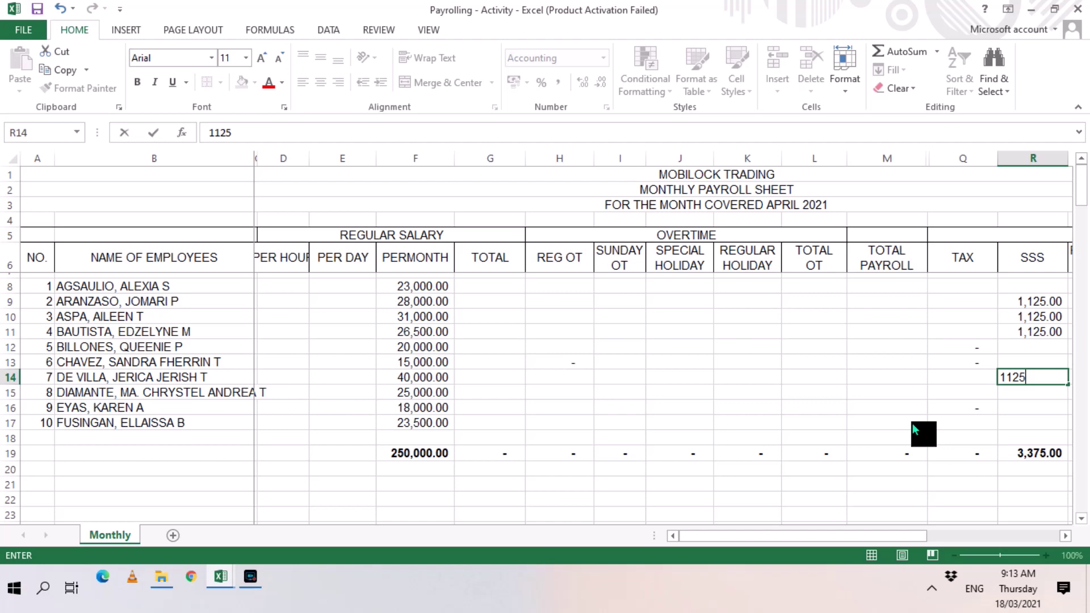
key("Return")
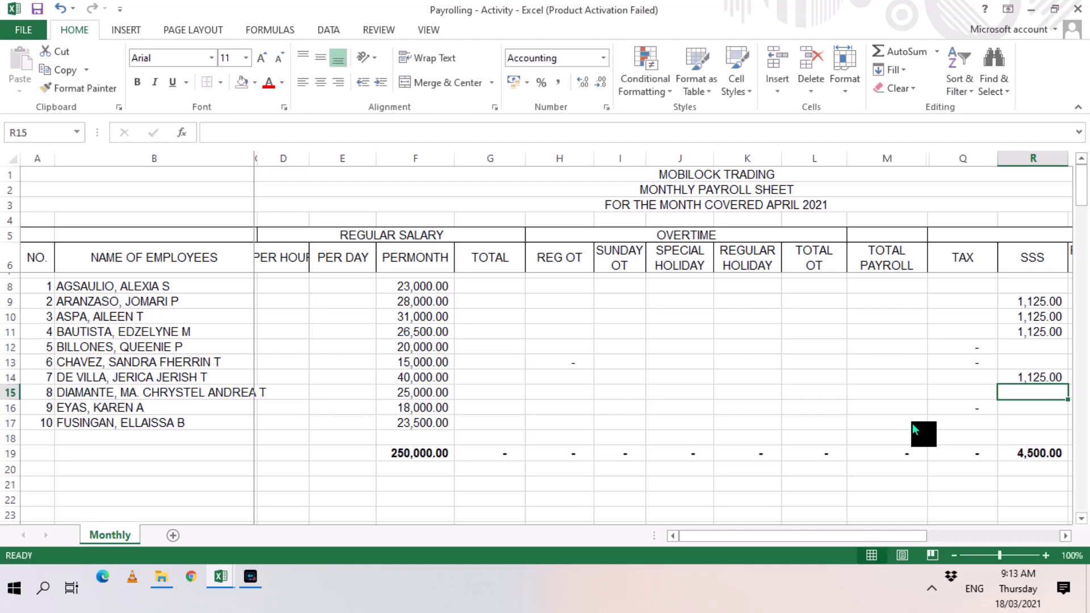
key("Down")
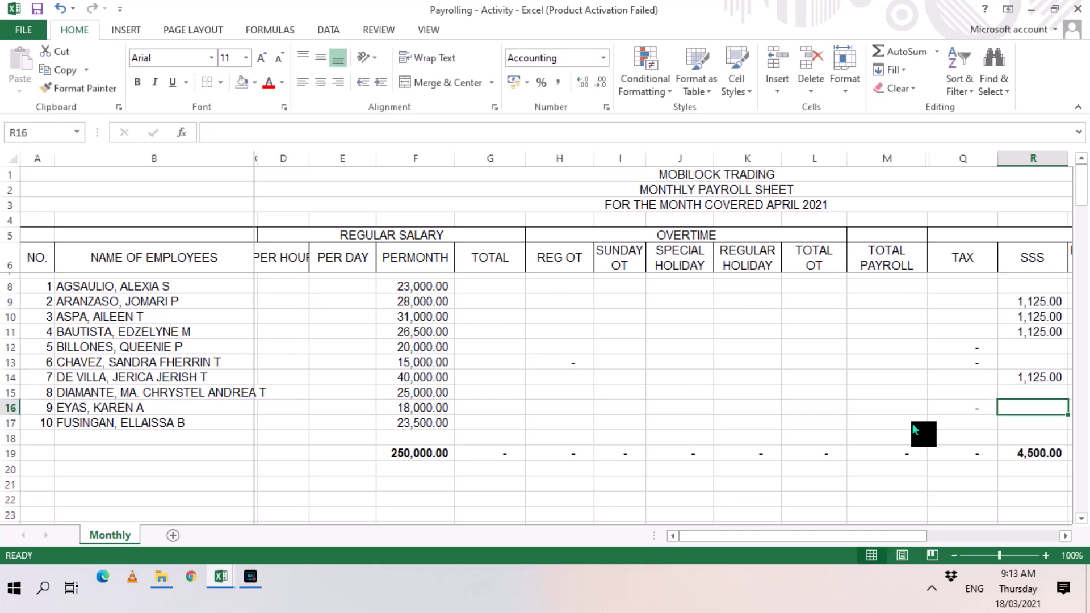
key("Up")
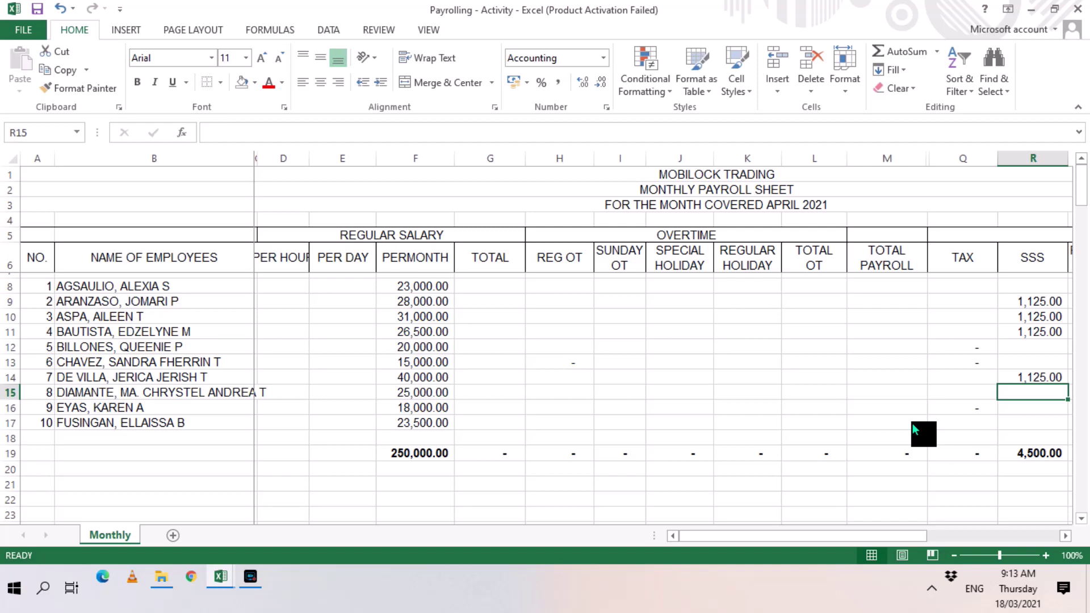
type("1125")
key("Return")
key("Down")
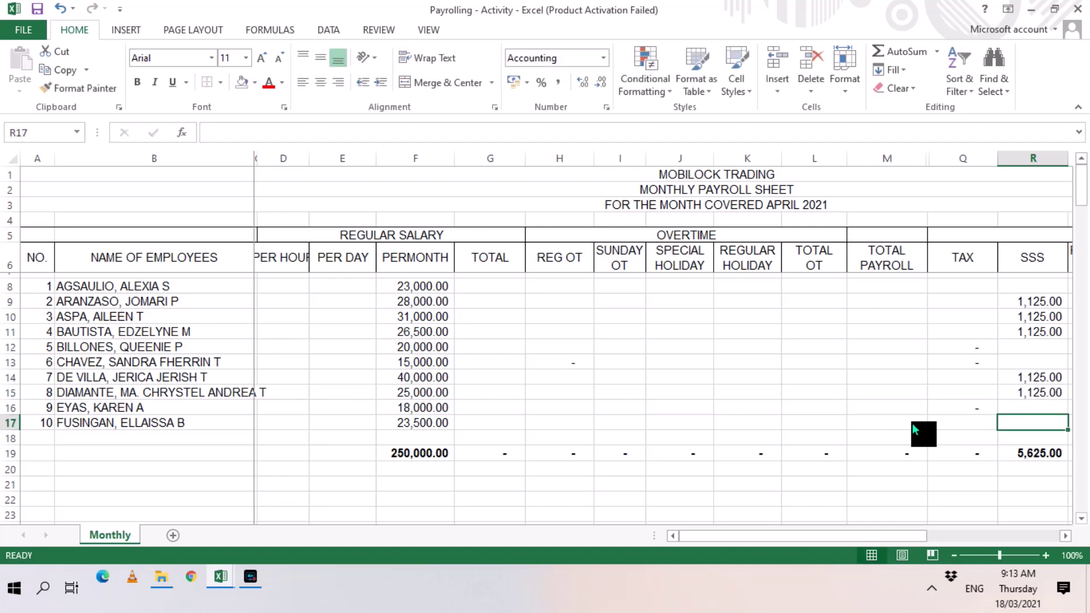
key("Up")
key("Up")
key("Up")
key("Up")
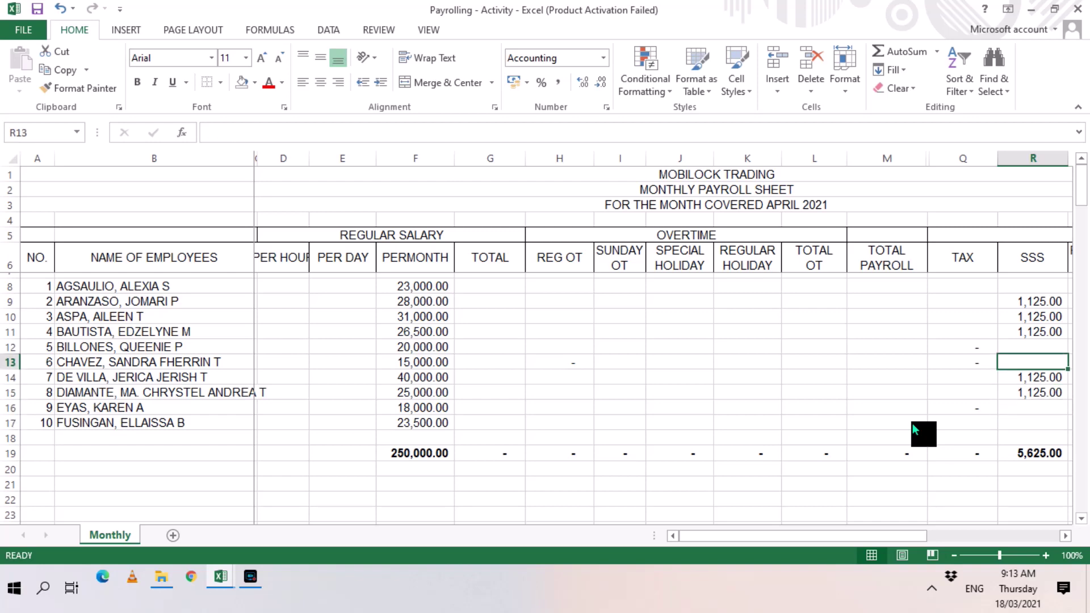
key("Up")
key("Up")
key("Up")
key("Up")
key("Up")
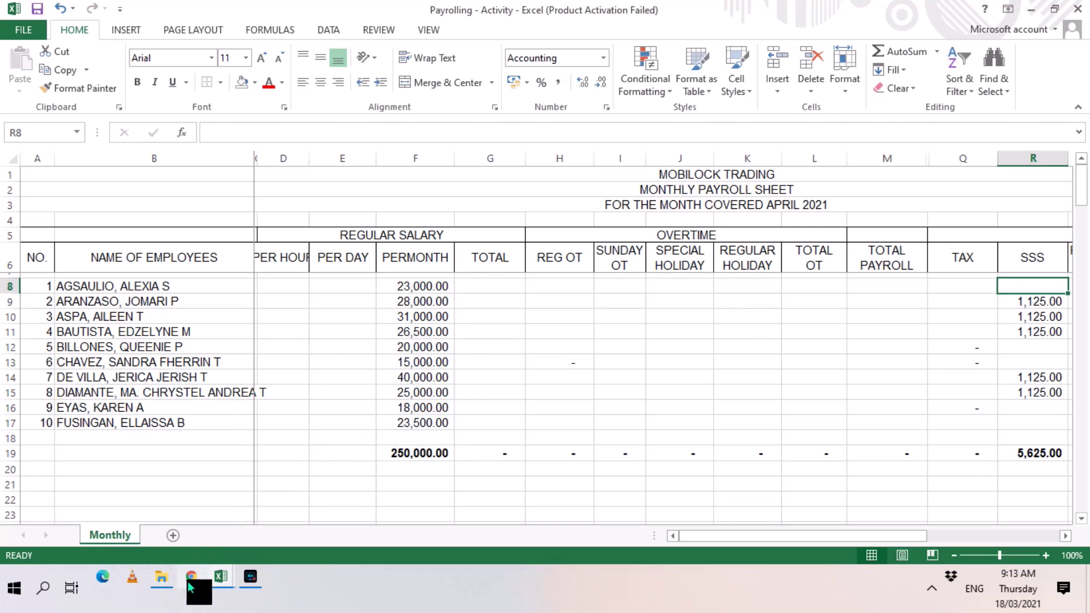
On the Government Contribution 2021 SSS sheet, check employee shares for the 22,750 and 23,250 brackets
mouse_move(214, 580)
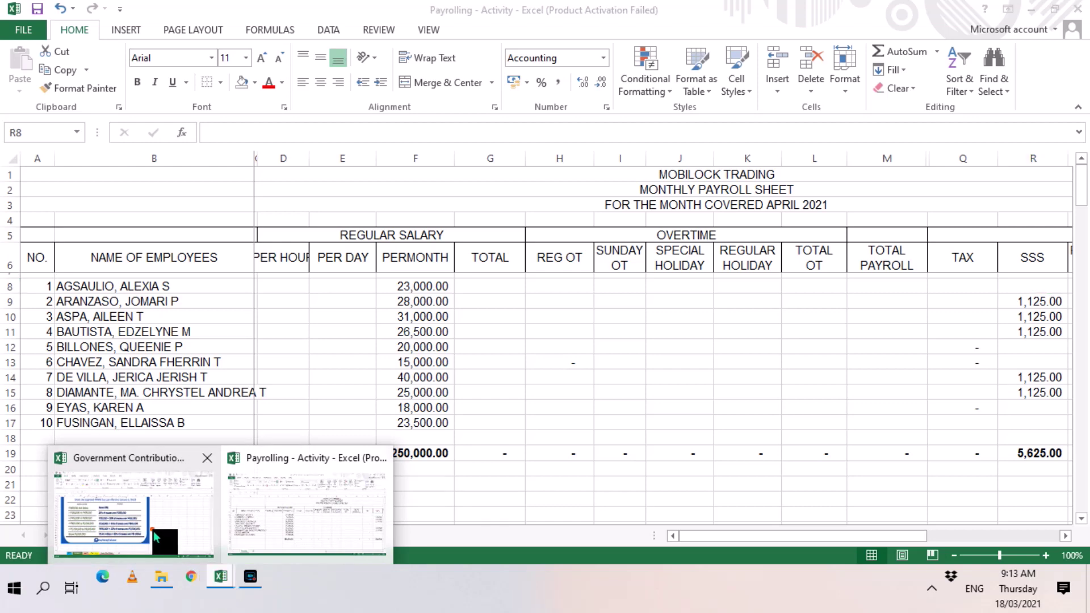
left_click(154, 534)
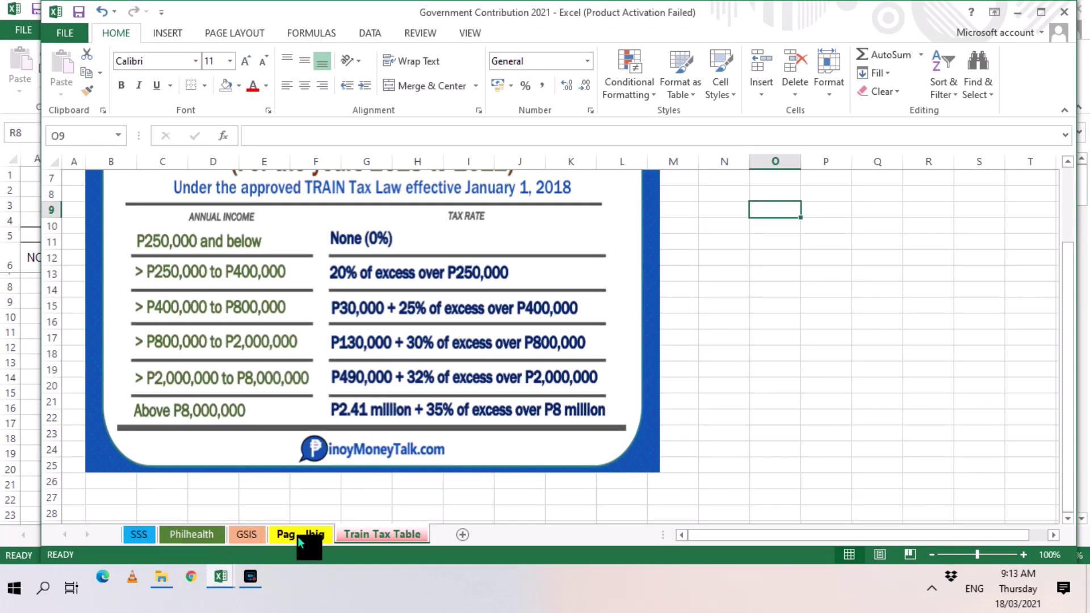
left_click(133, 537)
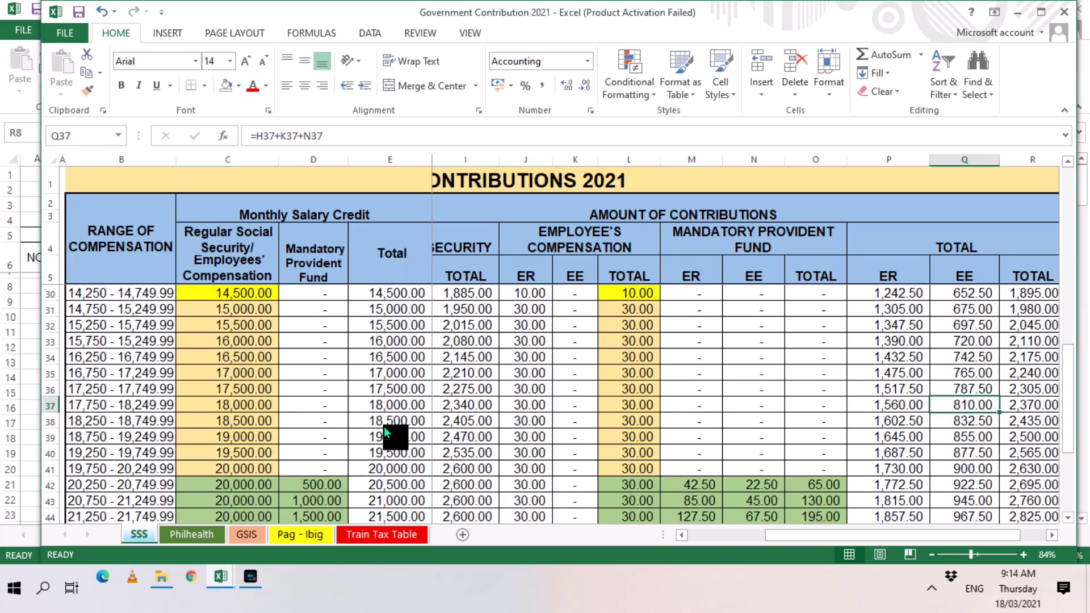
left_click(388, 464)
key("Down")
key("Down")
key("Down")
key("Down")
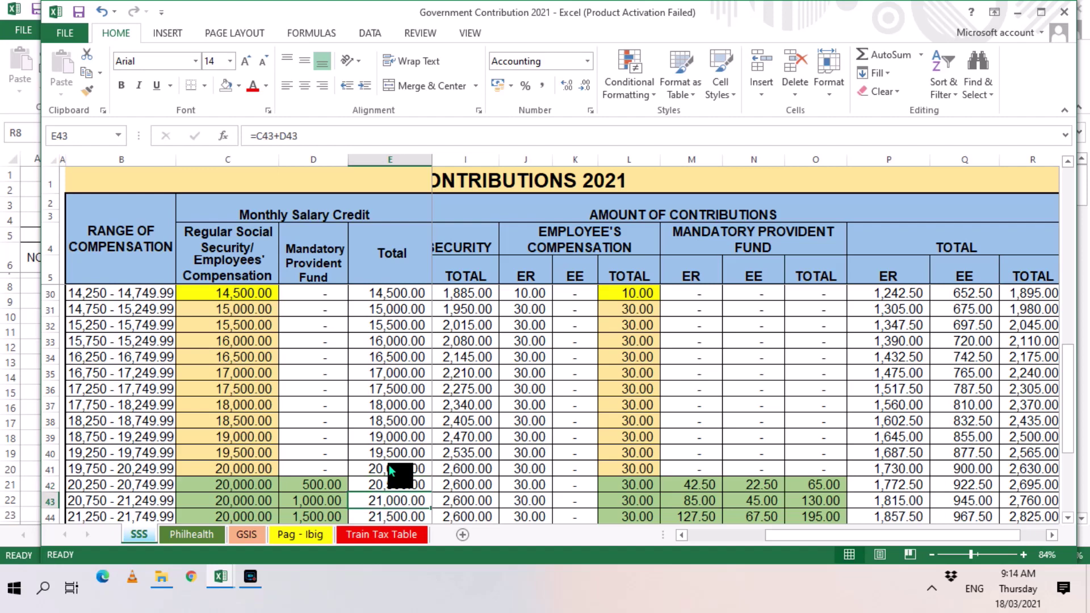
key("Down")
key("Down")
key("Down")
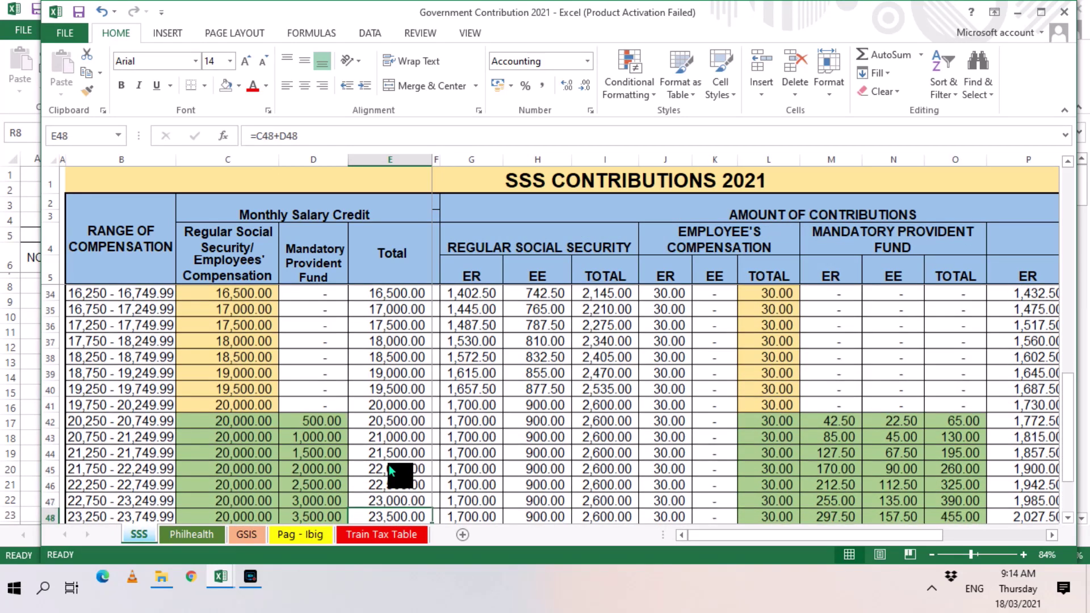
key("Right")
key("Right")
key("Right")
key("Right")
key("Right")
key("Right")
key("Right")
key("Right")
key("Right")
key("Right")
key("Right")
key("Right")
key("Right")
key("Right")
key("Right")
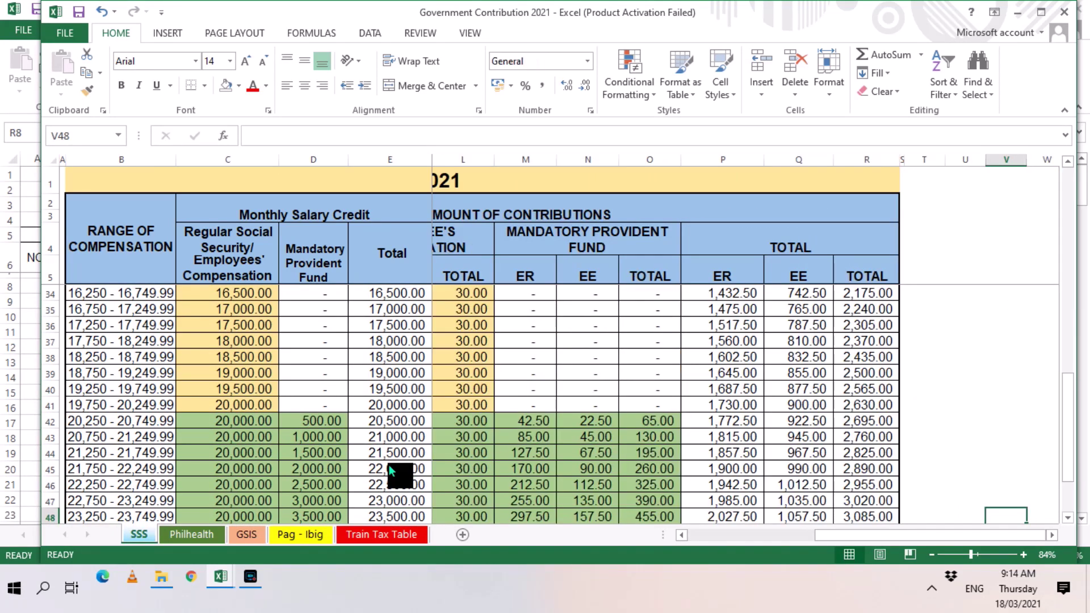
key("Left")
key("Left")
key("Left")
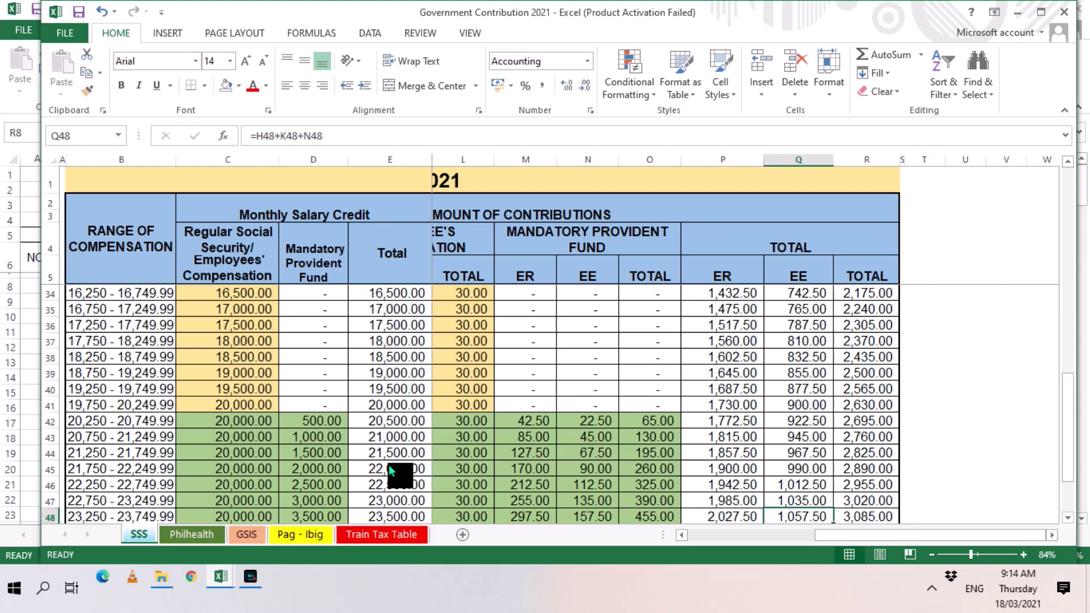
key("Up")
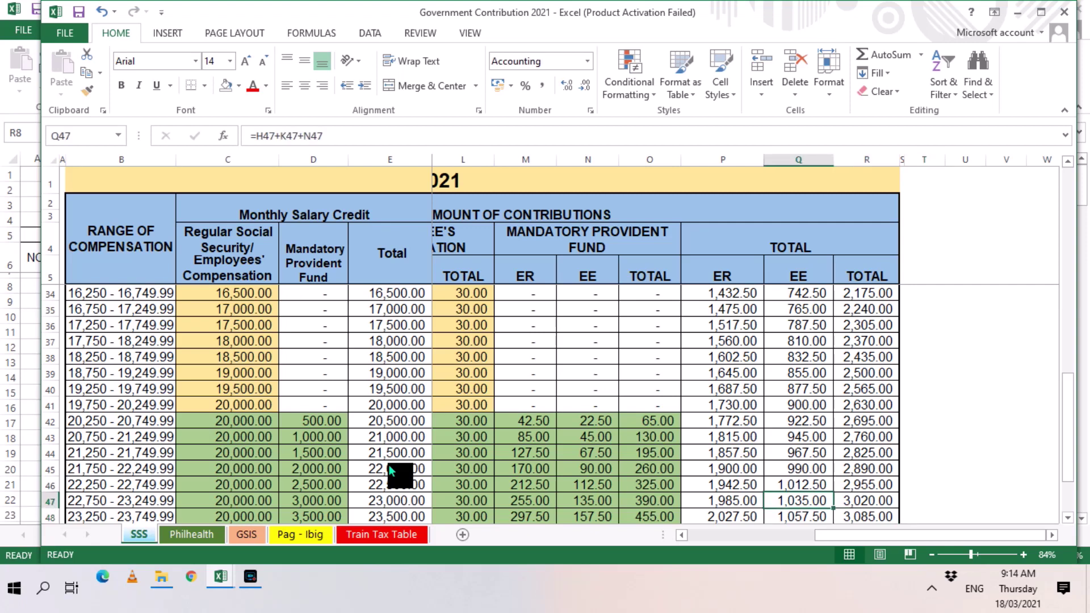
key("Down")
key("Up")
Enter SSS amounts 1,035 for the first employee and 1,057.50 for employee 10
mouse_move(225, 576)
left_click(279, 523)
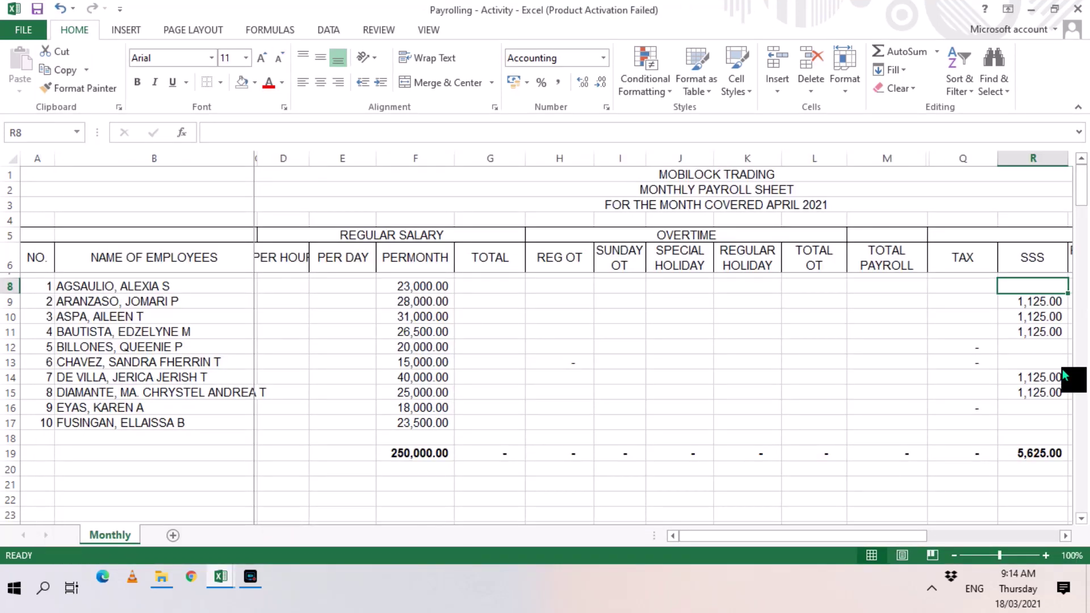
type("1,035")
key("Return")
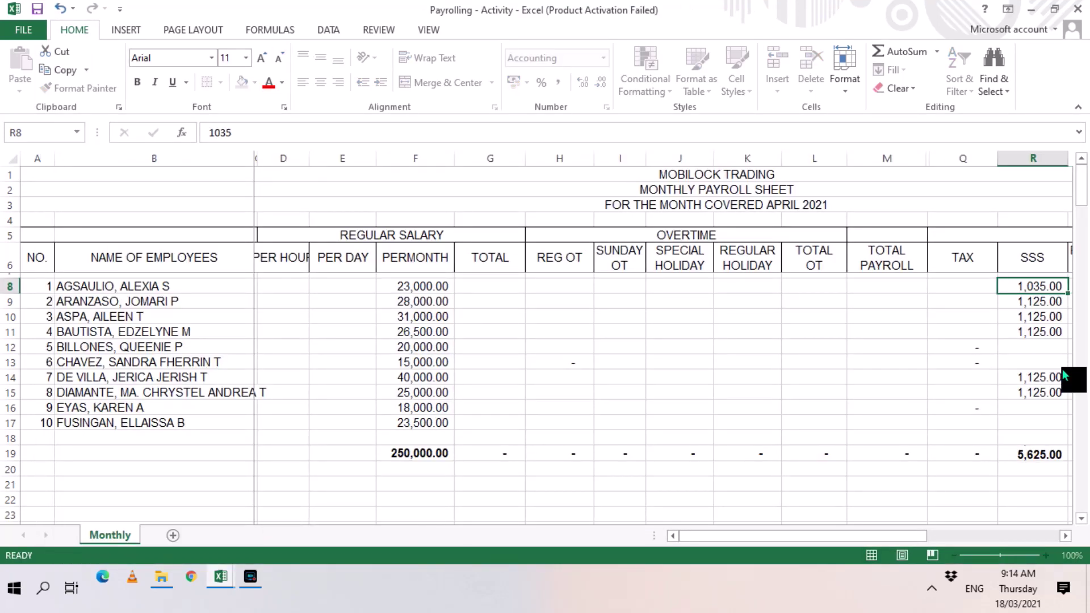
key("Down")
key("Down")
key("Down")
key("Down")
key("Down")
key("Down")
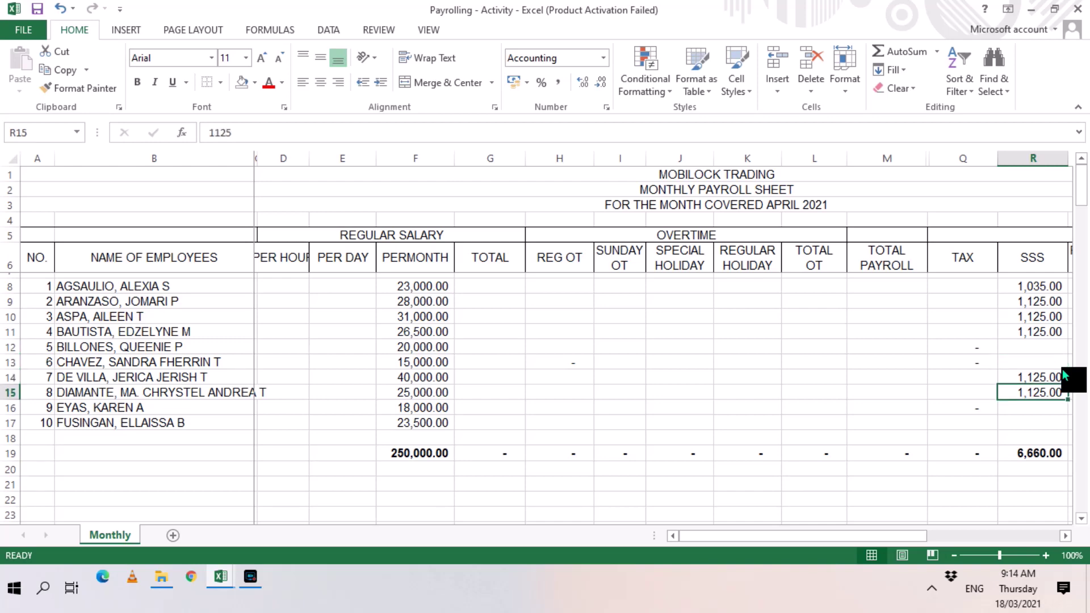
key("Down")
key("Down")
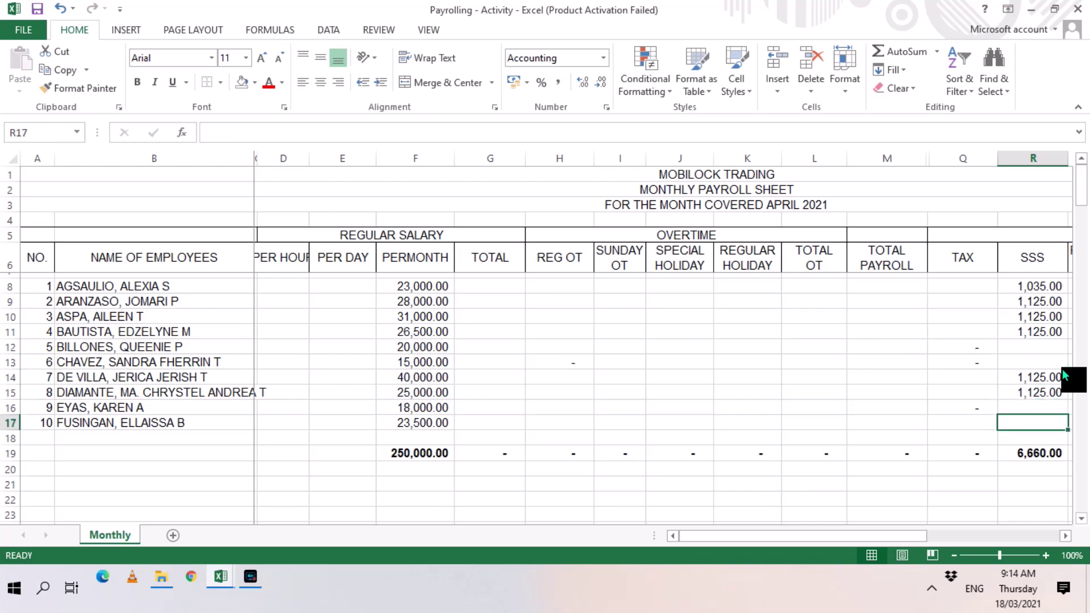
type("1,057.")
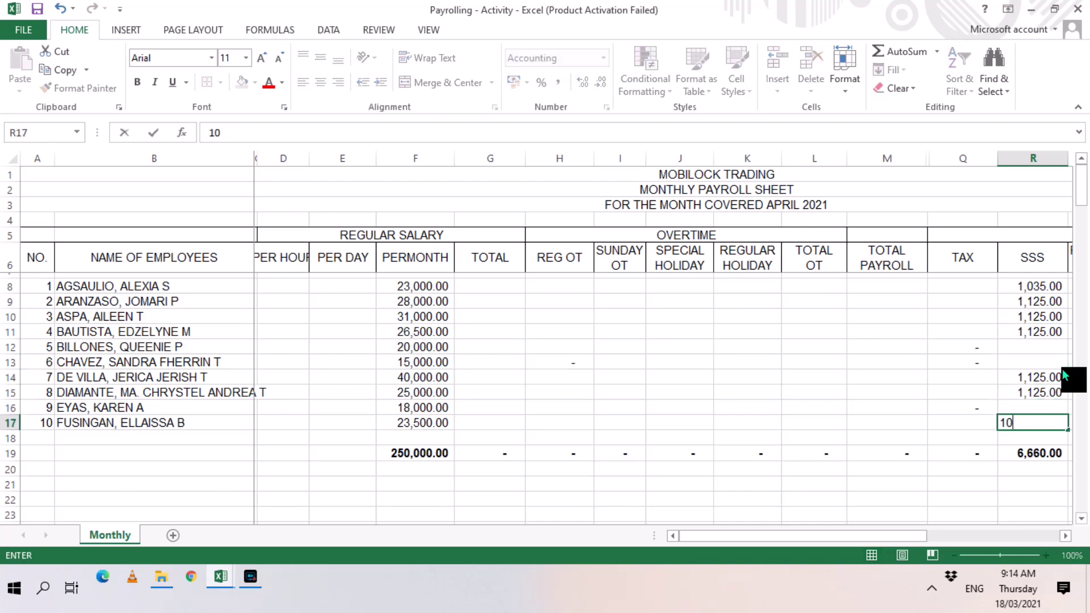
type("50")
key("Up")
key("Up")
key("Up")
key("Up")
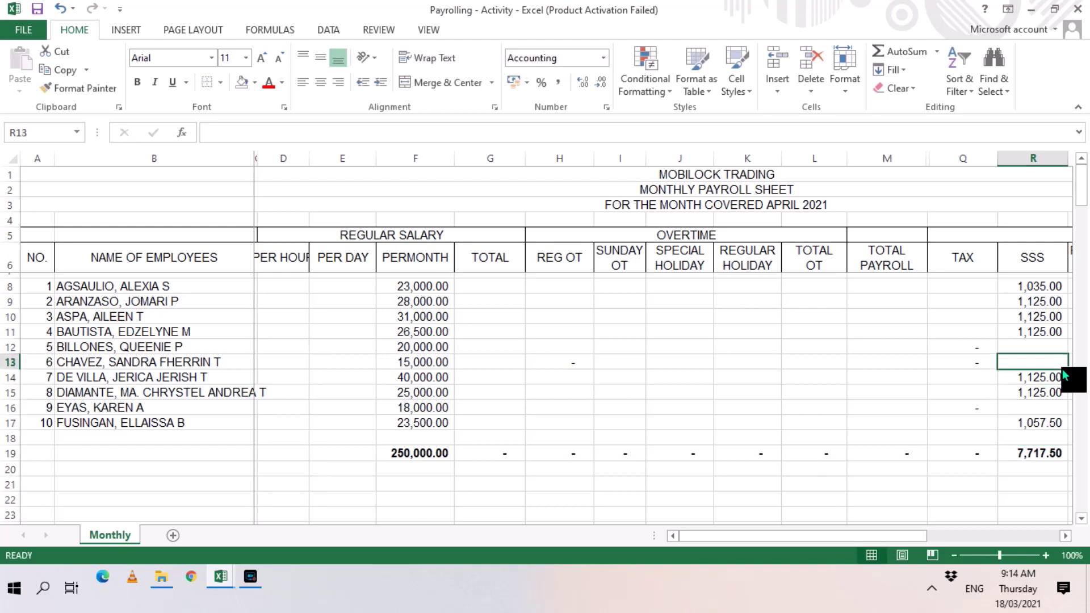
key("Up")
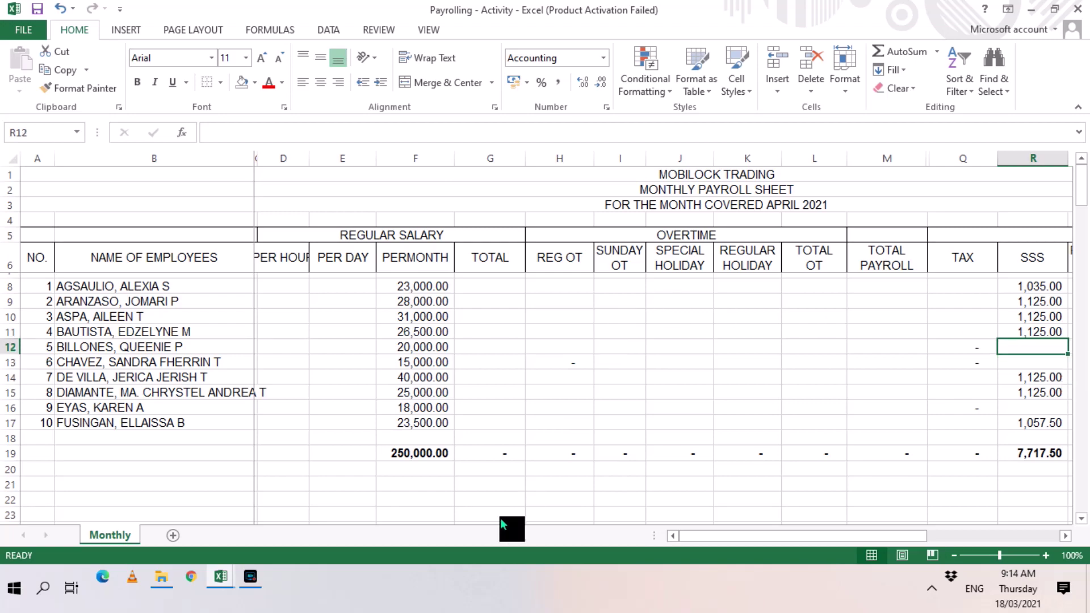
Look up the 20,000 bracket's employee share and enter 900 as employee 5's SSS
mouse_move(219, 580)
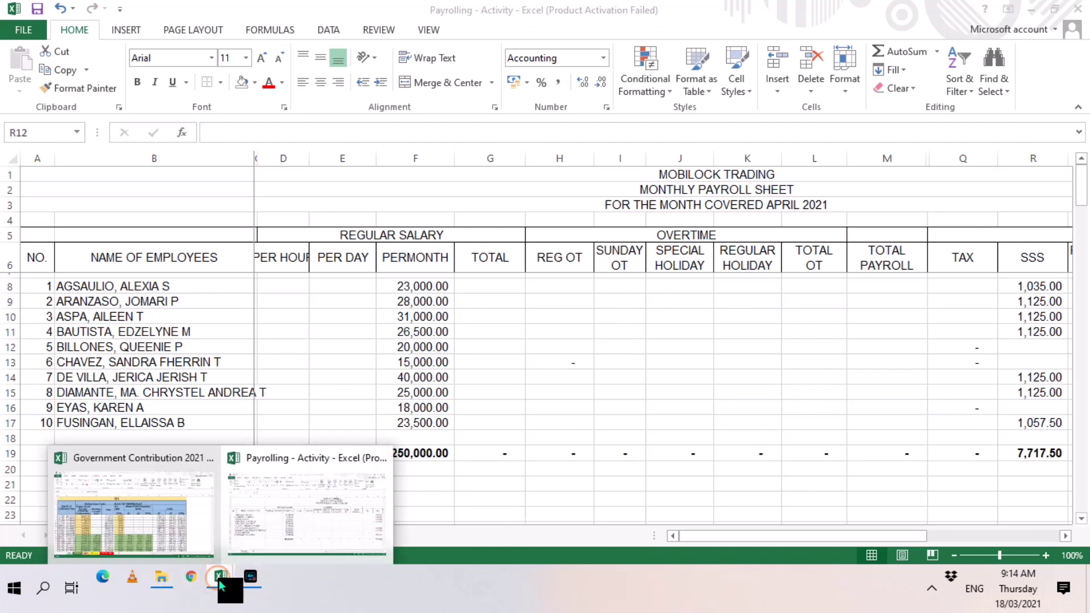
left_click(162, 538)
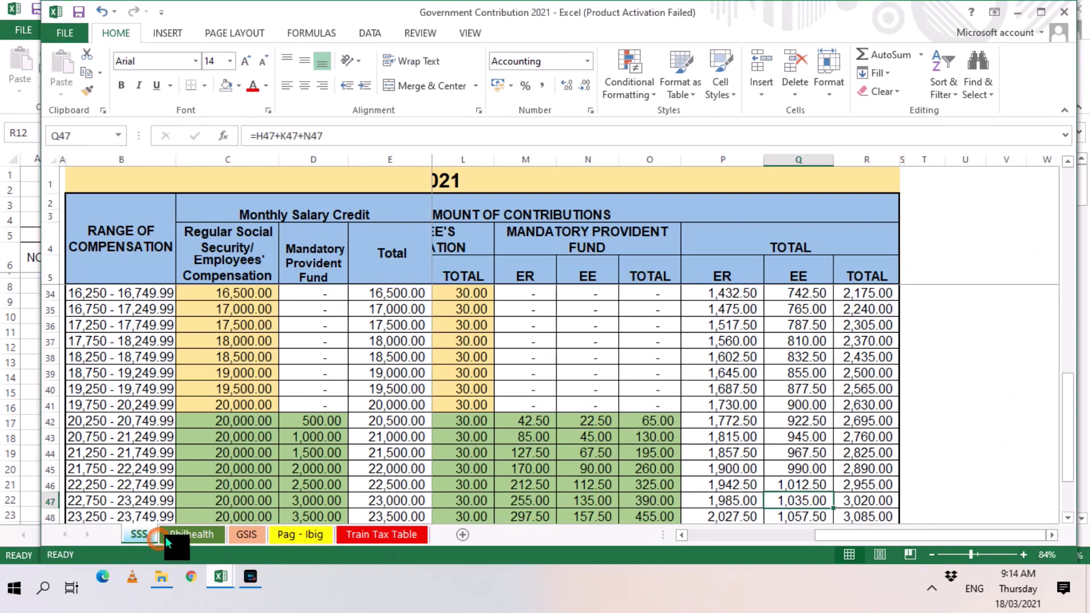
left_click(399, 406)
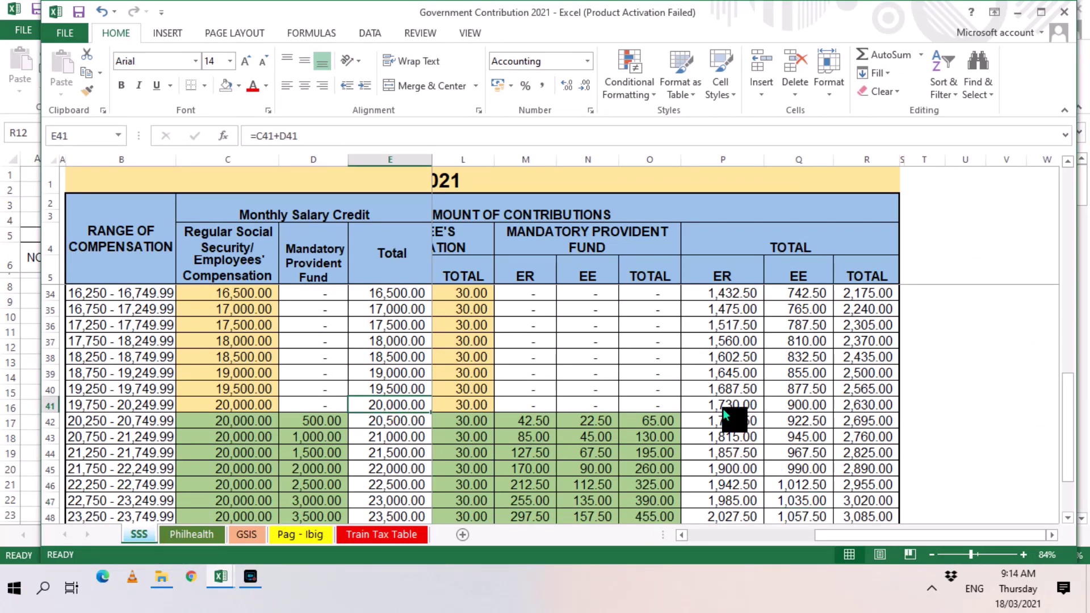
left_click(782, 402)
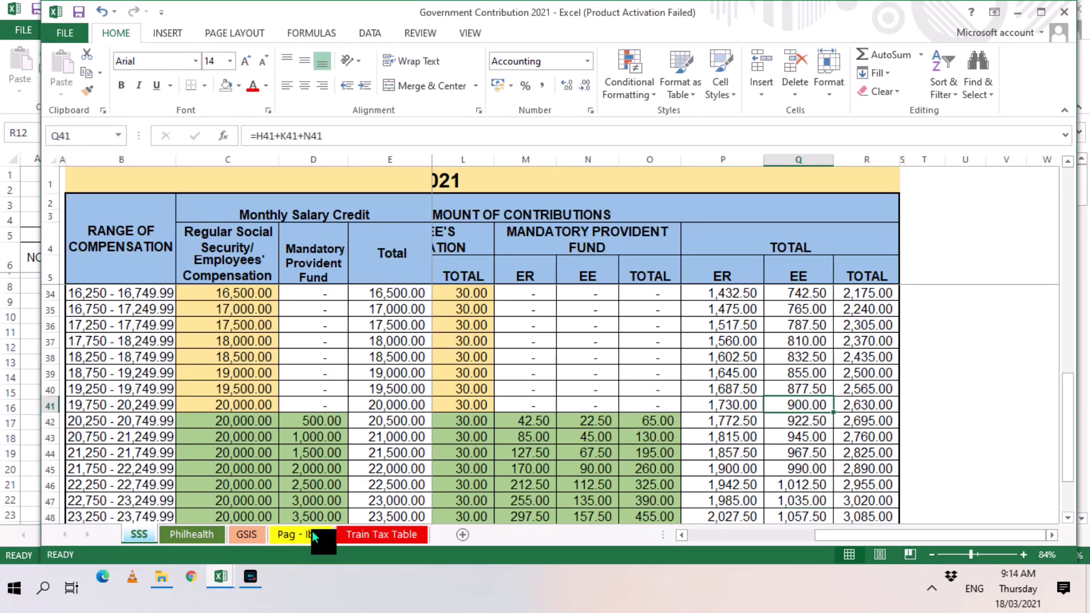
mouse_move(219, 576)
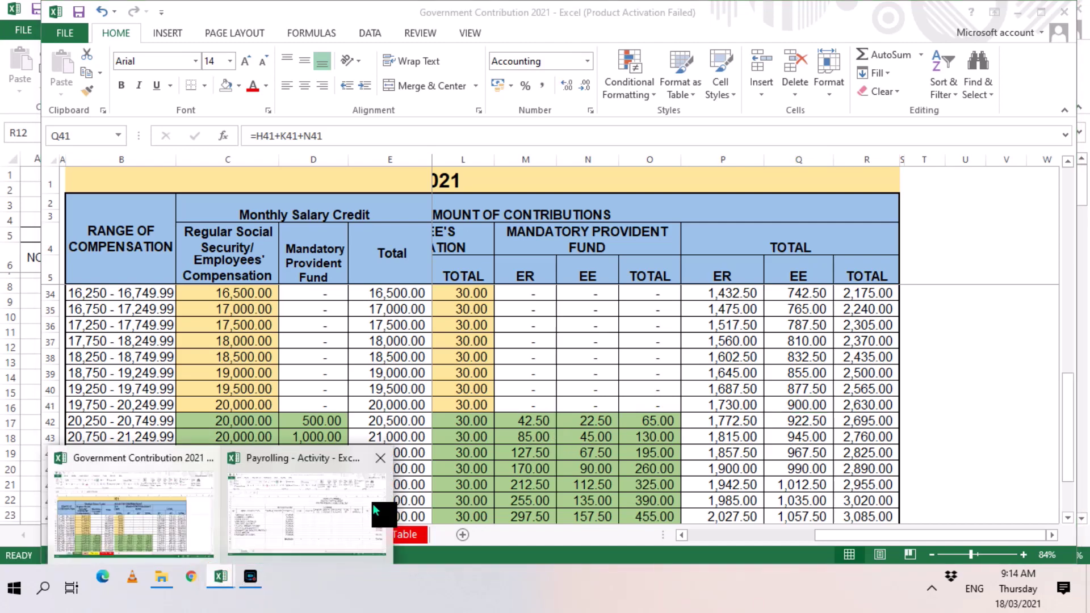
left_click(263, 516)
type("900")
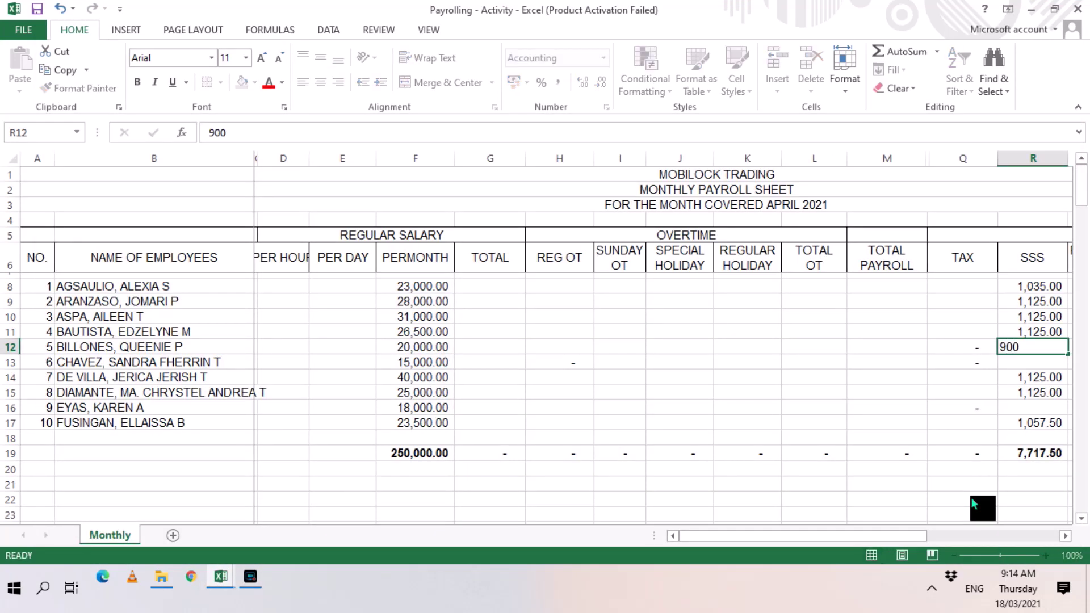
key("Return")
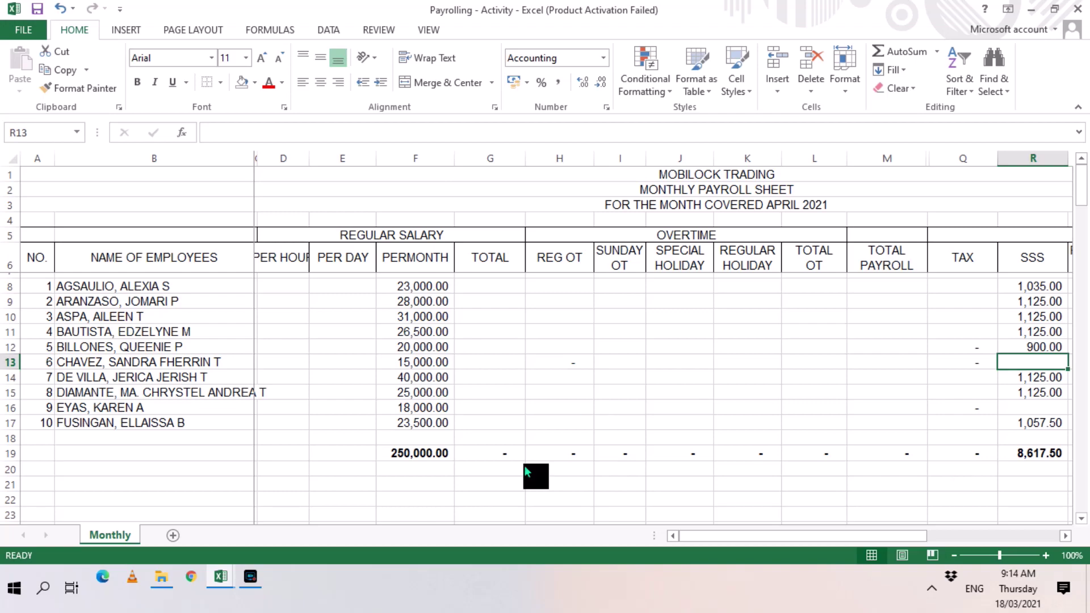
Check the 15,000 bracket's employee share and enter 675 as an SSS deduction
mouse_move(214, 568)
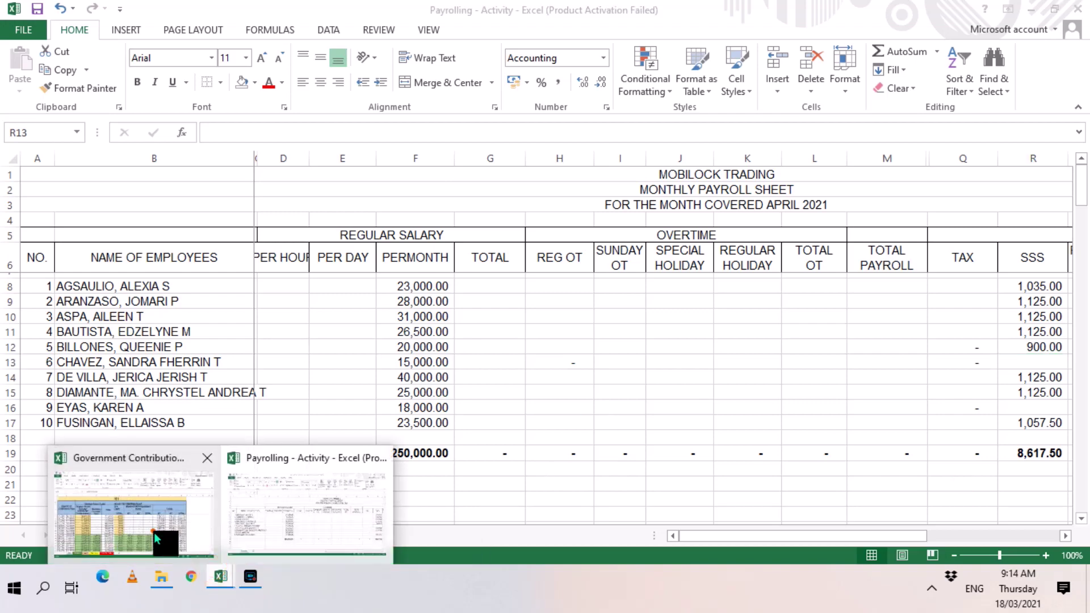
left_click(154, 533)
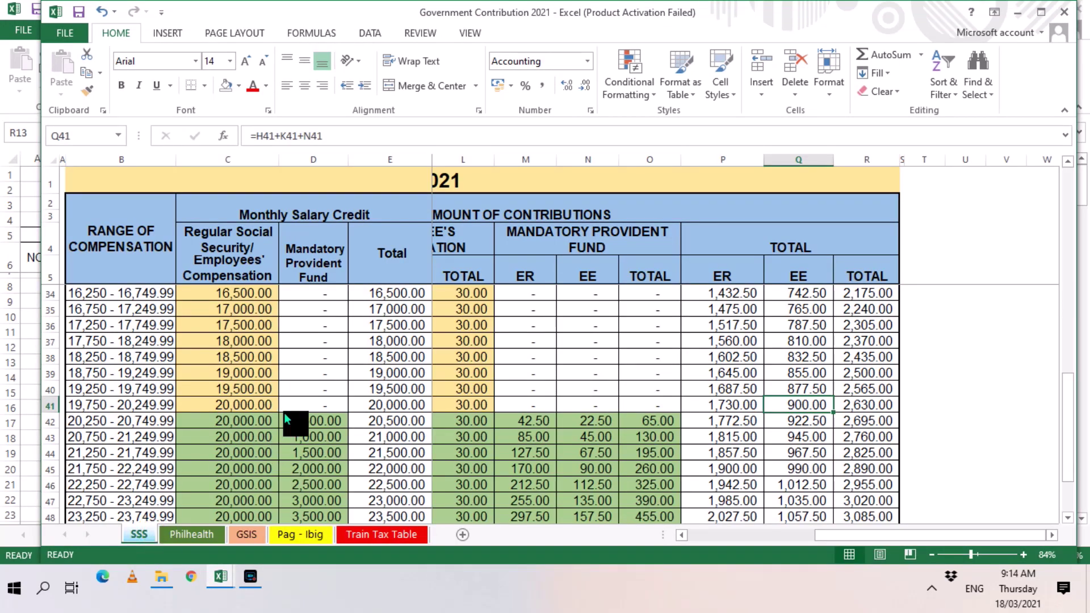
left_click(258, 299)
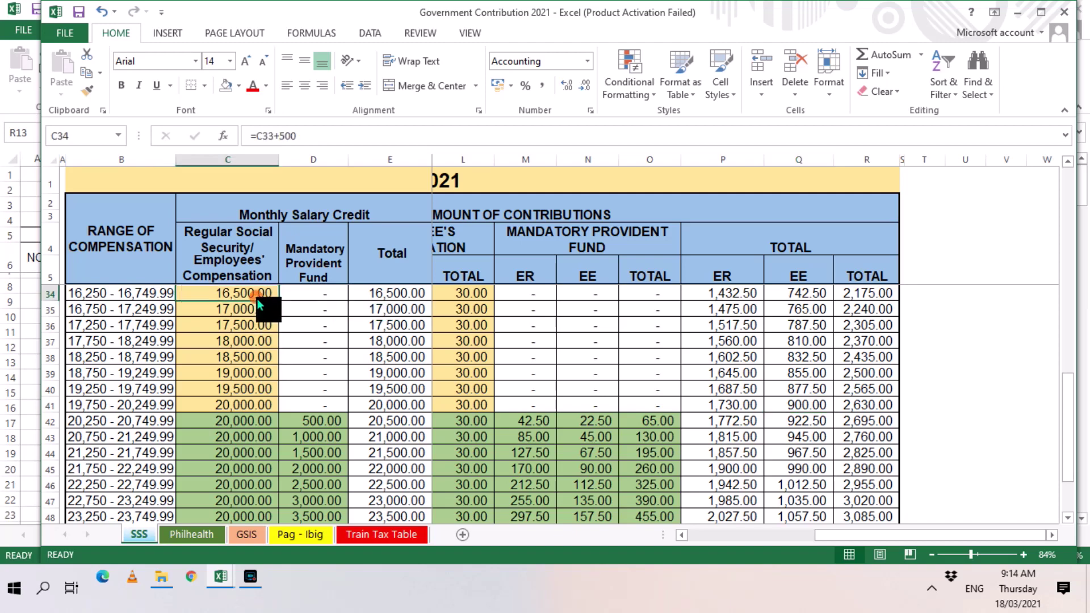
key("Up")
key("Up")
key("Right")
key("Up")
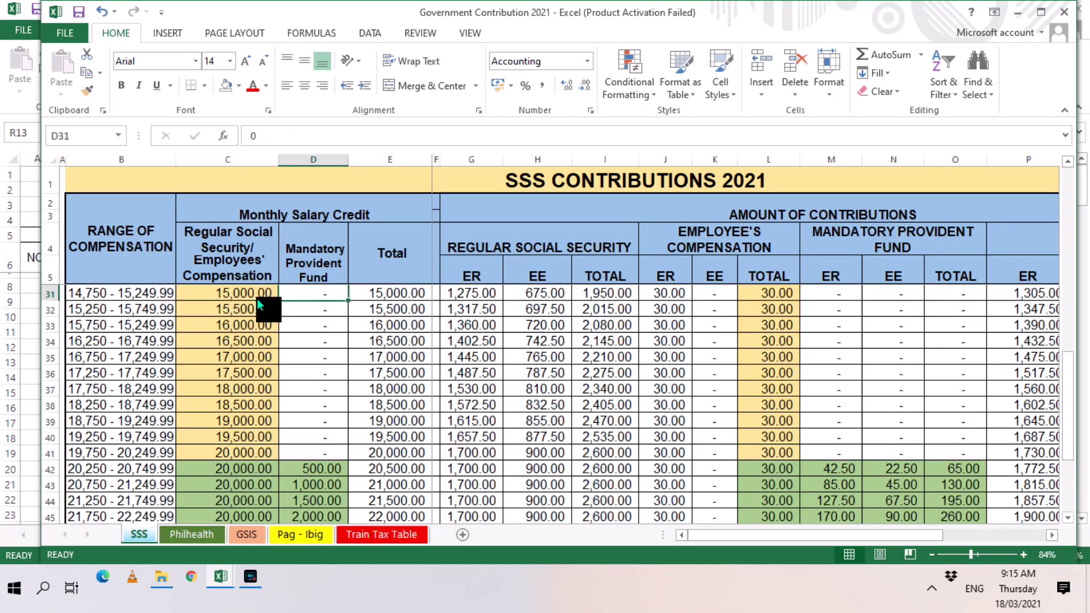
key("Right")
key("Right")
key("Right")
key("Right")
key("Right")
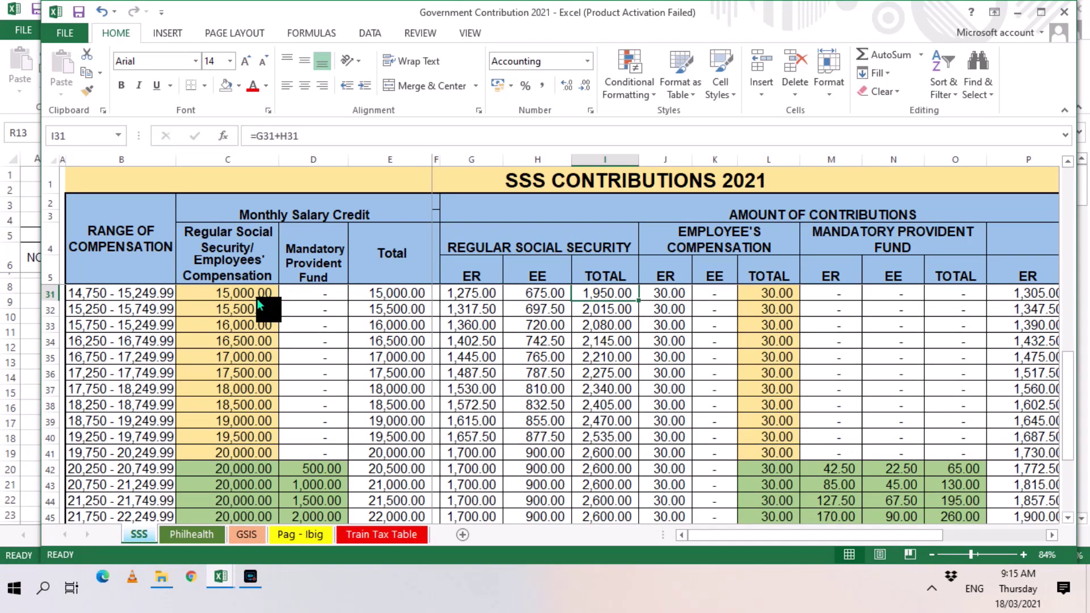
key("Right")
key("Right")
key("Right")
key("Right")
key("Right")
key("Right")
key("Right")
key("Right")
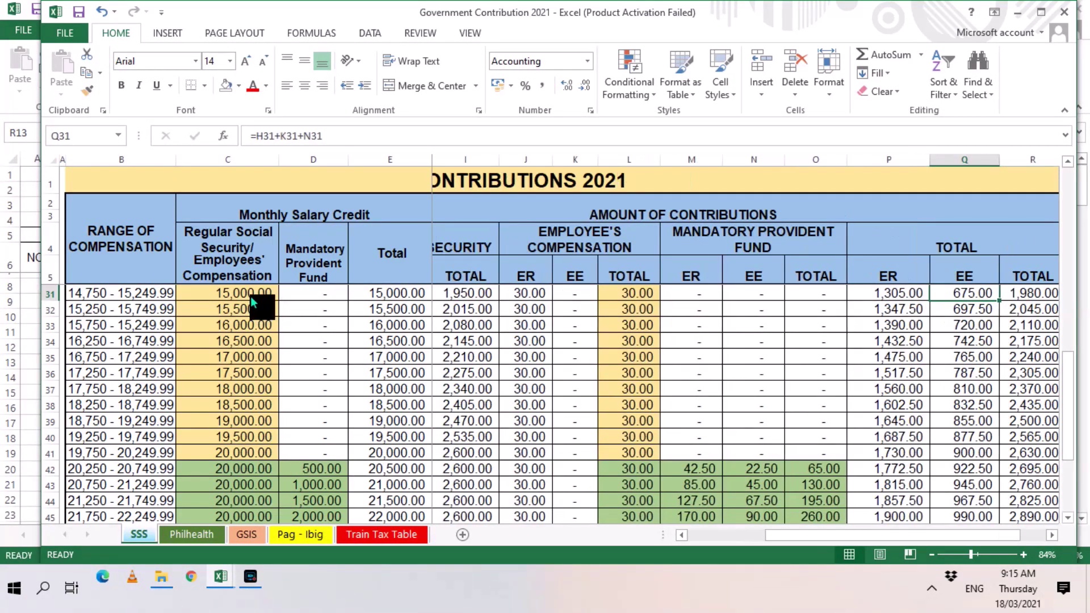
left_click(222, 582)
left_click(290, 541)
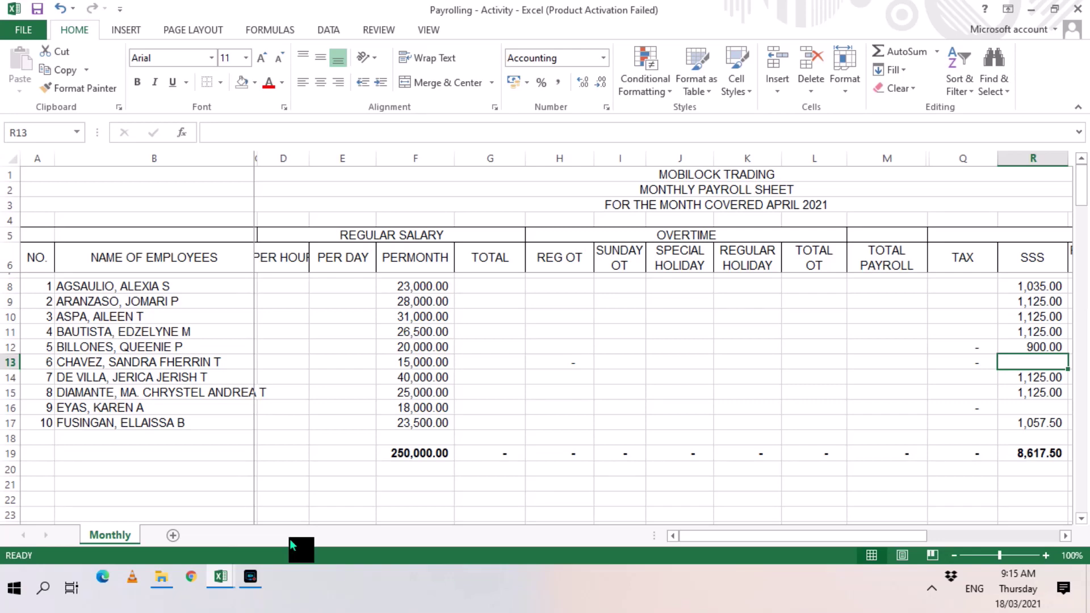
type("67")
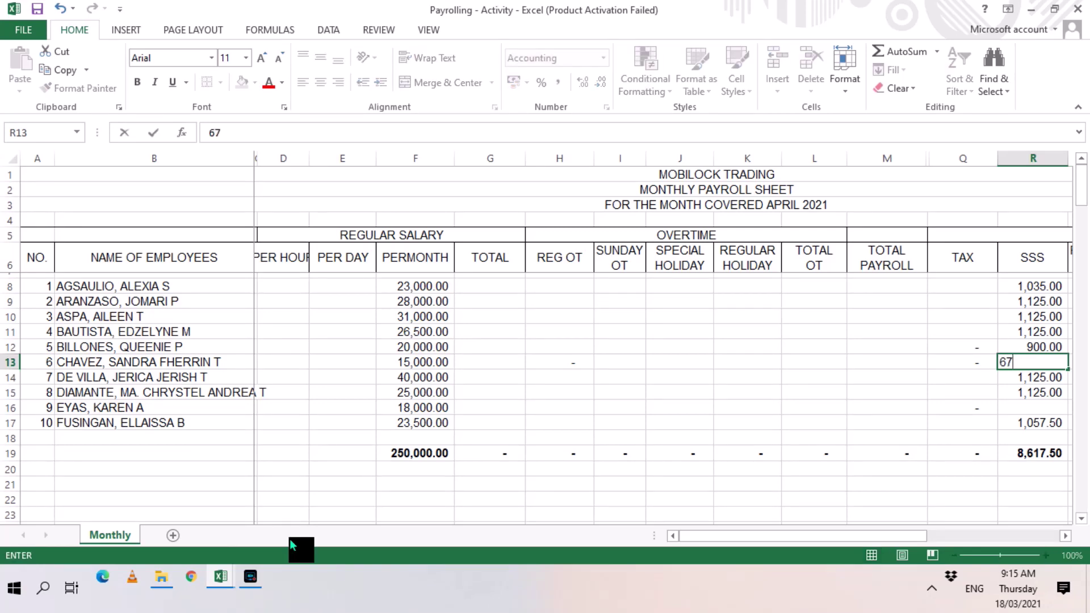
type("5")
key("Return")
key("Return")
key("Return")
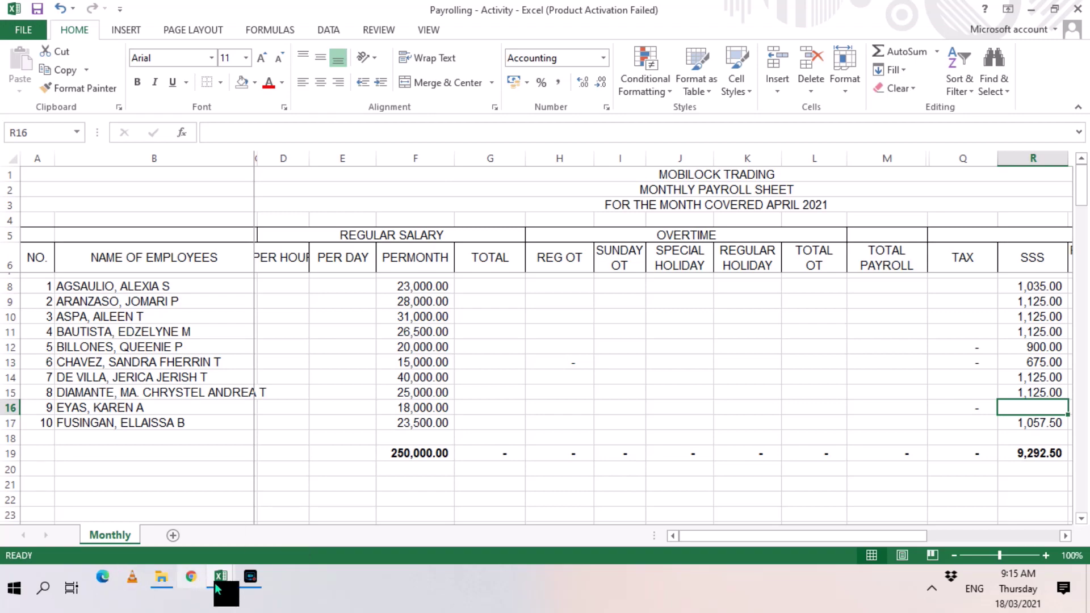
Look up the 18,000 bracket's 810.00 employee share and enter 810 as an SSS deduction
mouse_move(215, 583)
left_click(132, 537)
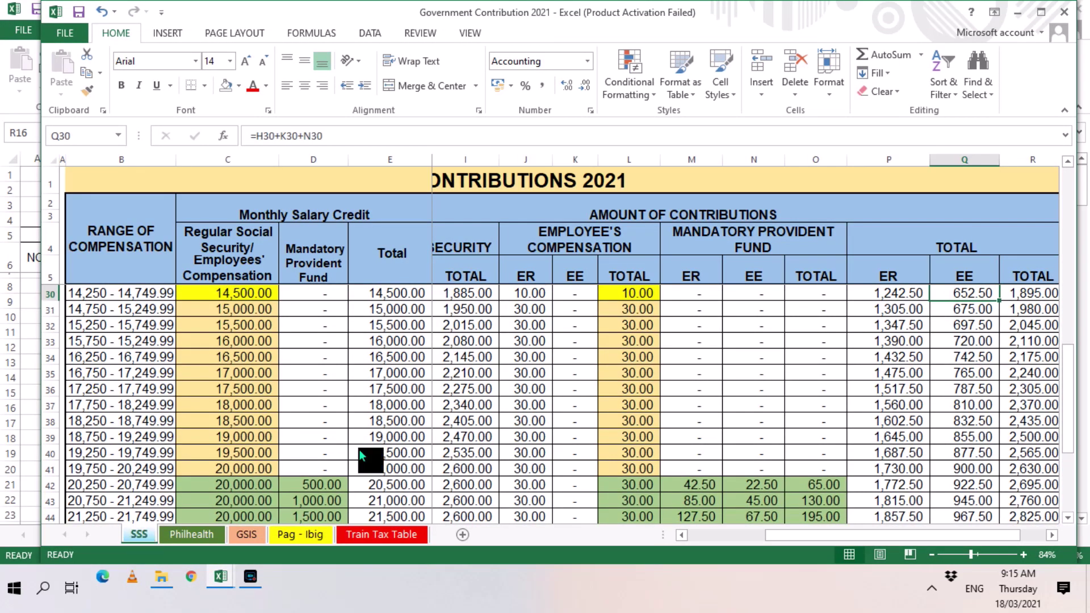
left_click(390, 406)
key("Right")
key("Right")
key("Right")
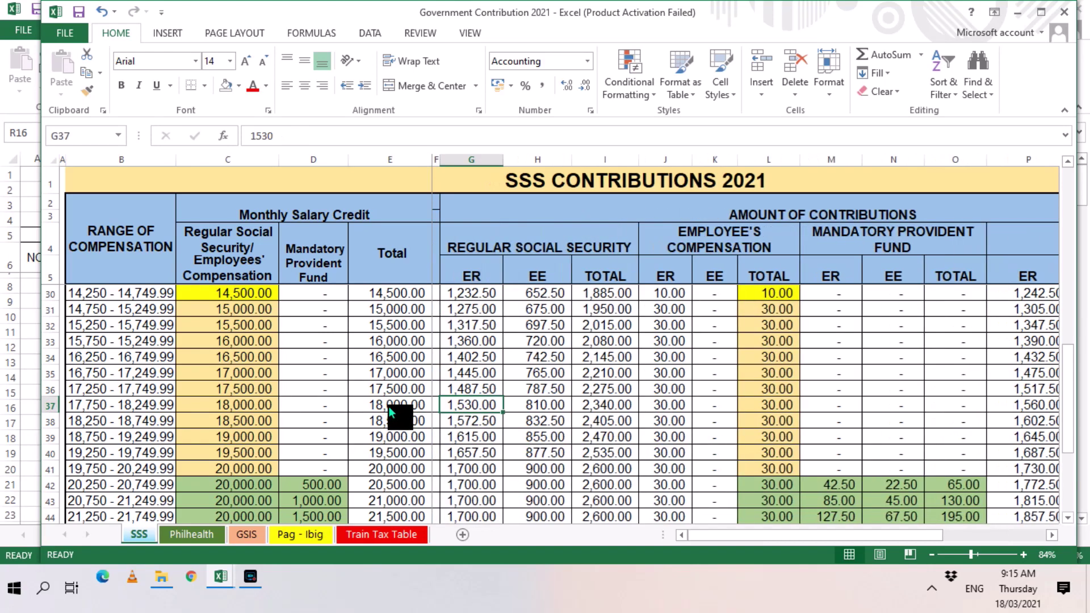
key("Right")
key("Right")
key("Right")
key("Right")
key("Right")
key("Right")
key("Right")
key("Right")
key("Right")
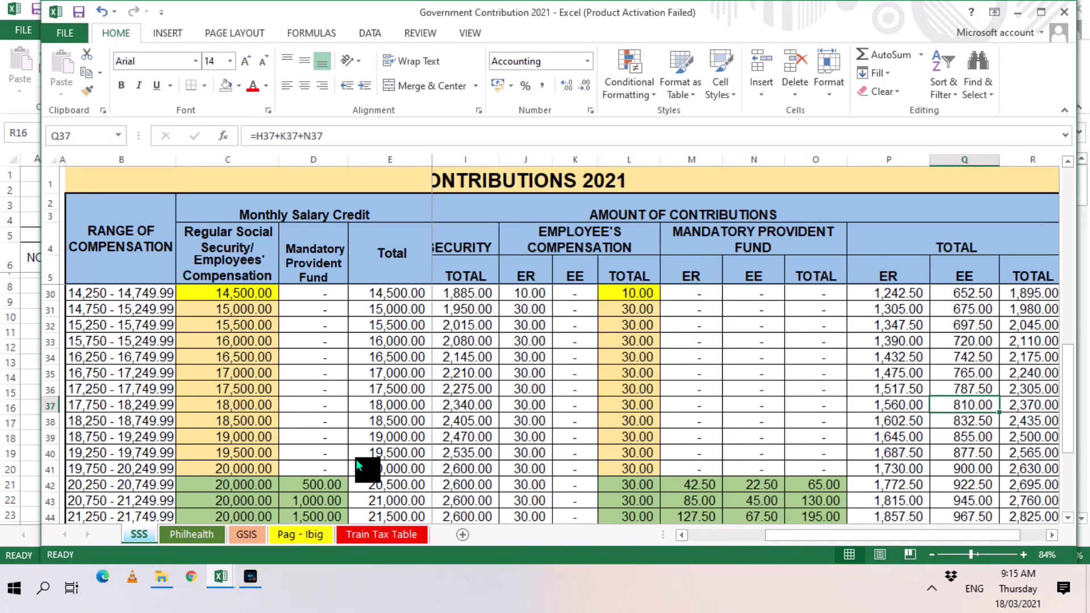
left_click(221, 579)
left_click(231, 546)
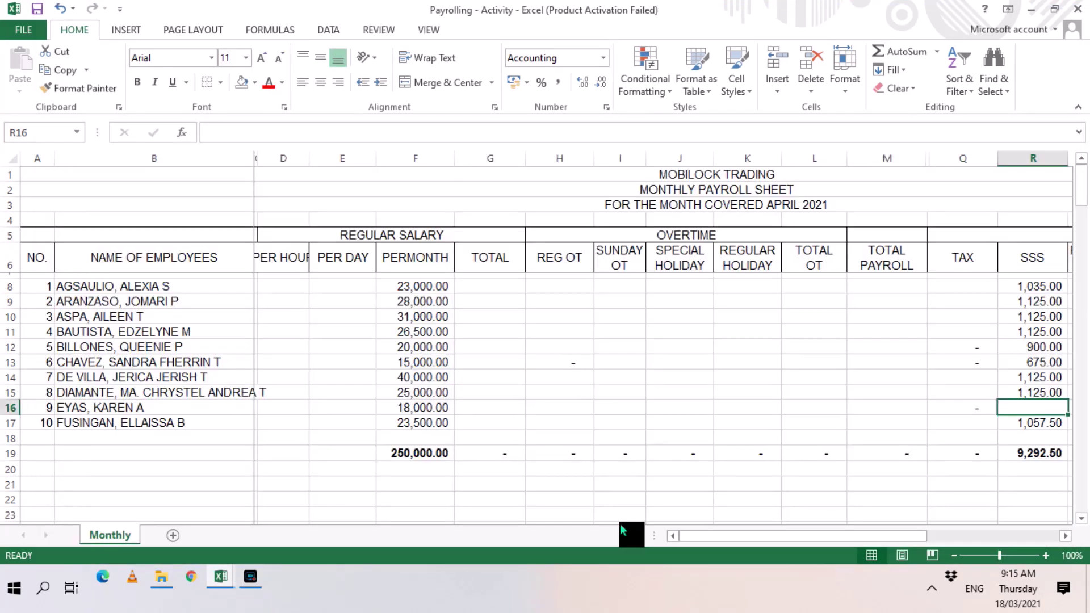
type("810")
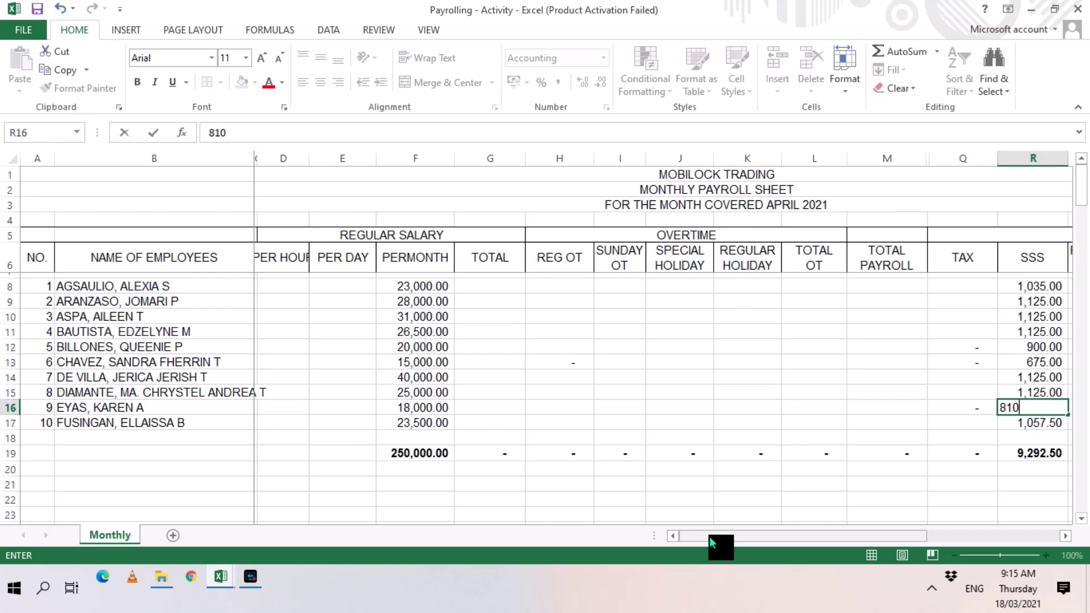
key("Return")
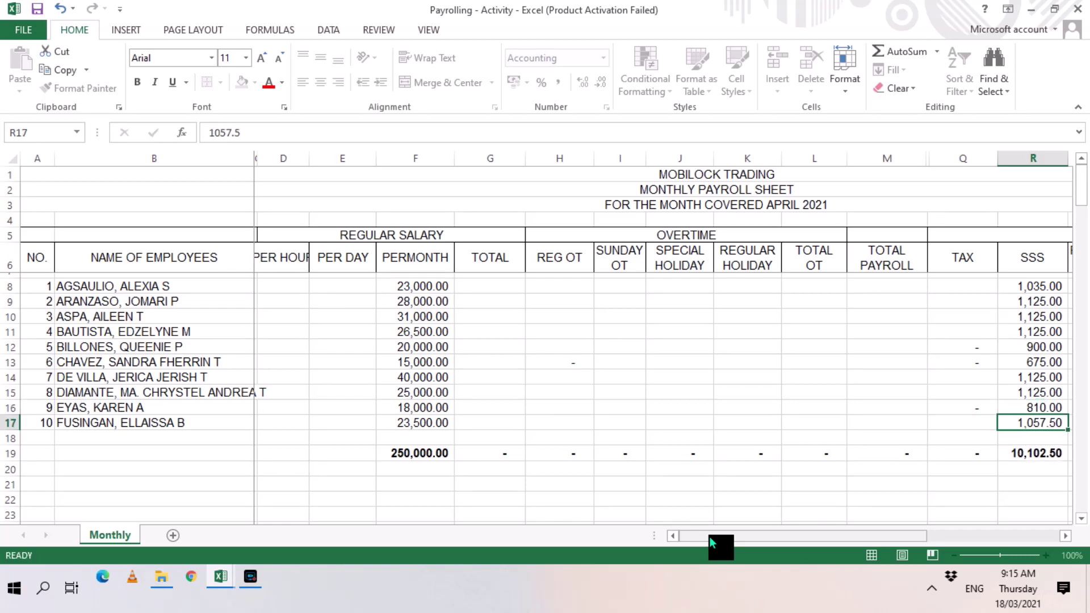
key("Down")
key("Right")
key("Right")
key("Right")
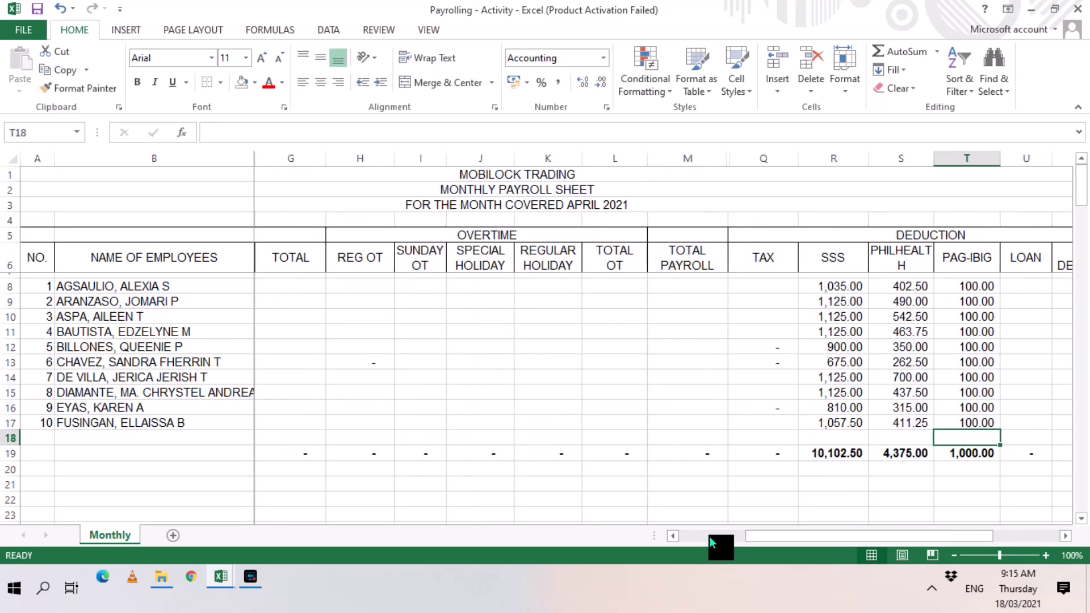
key("Right")
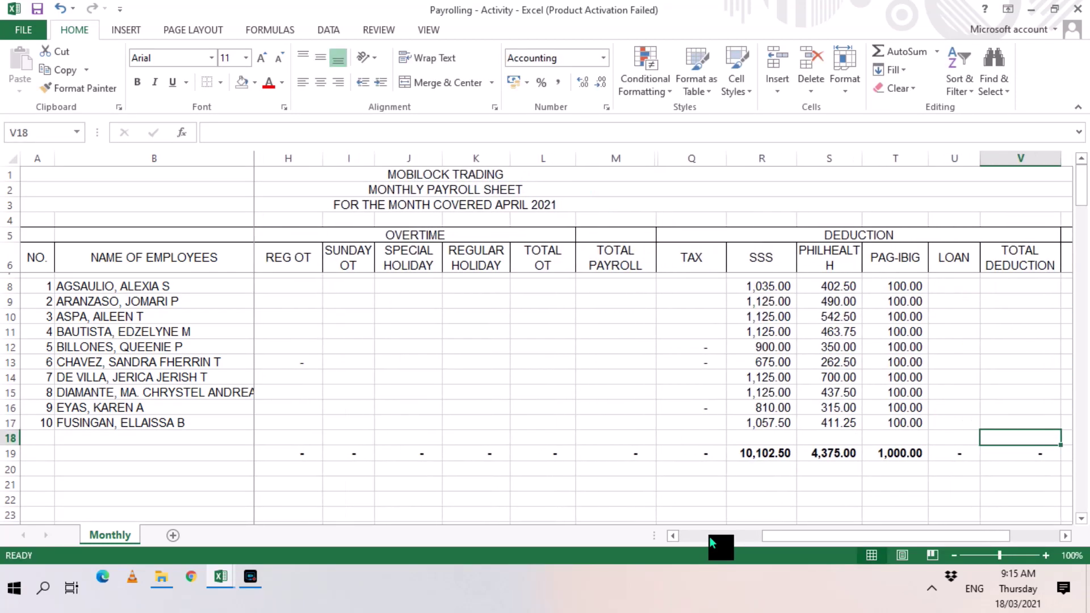
key("Left")
key("Left")
key("Left")
key("Left")
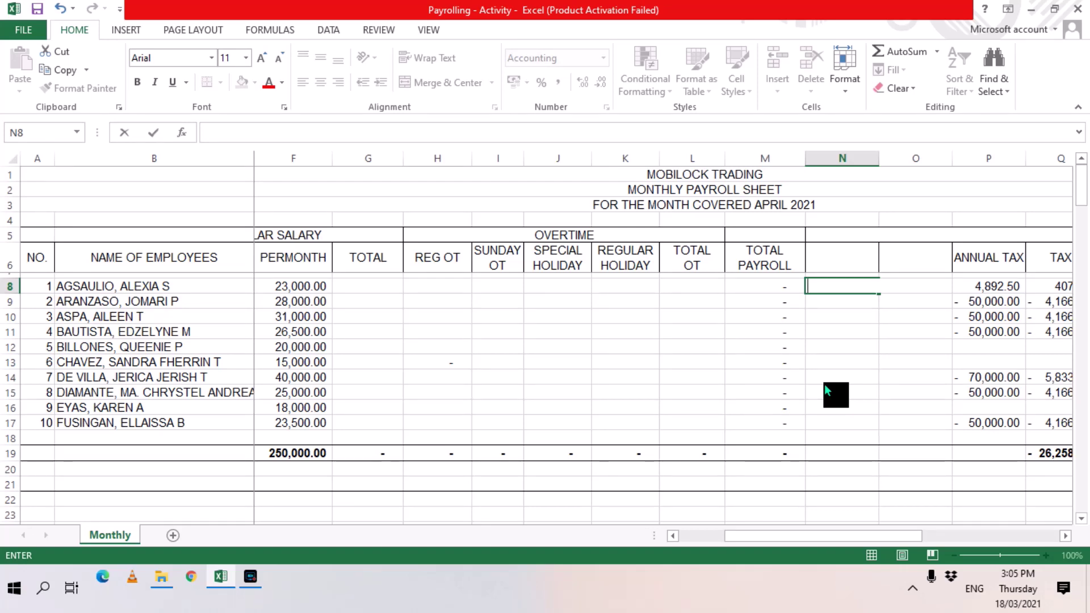
Start the N8 formula with the annual salary term (F8*12) followed by a minus
type("=")
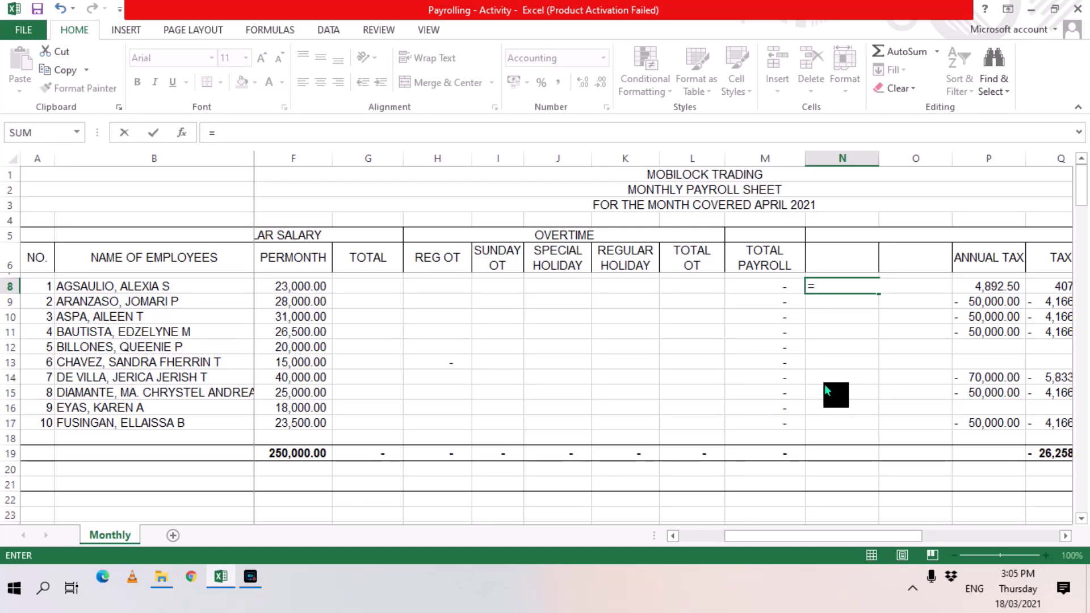
left_click(300, 289)
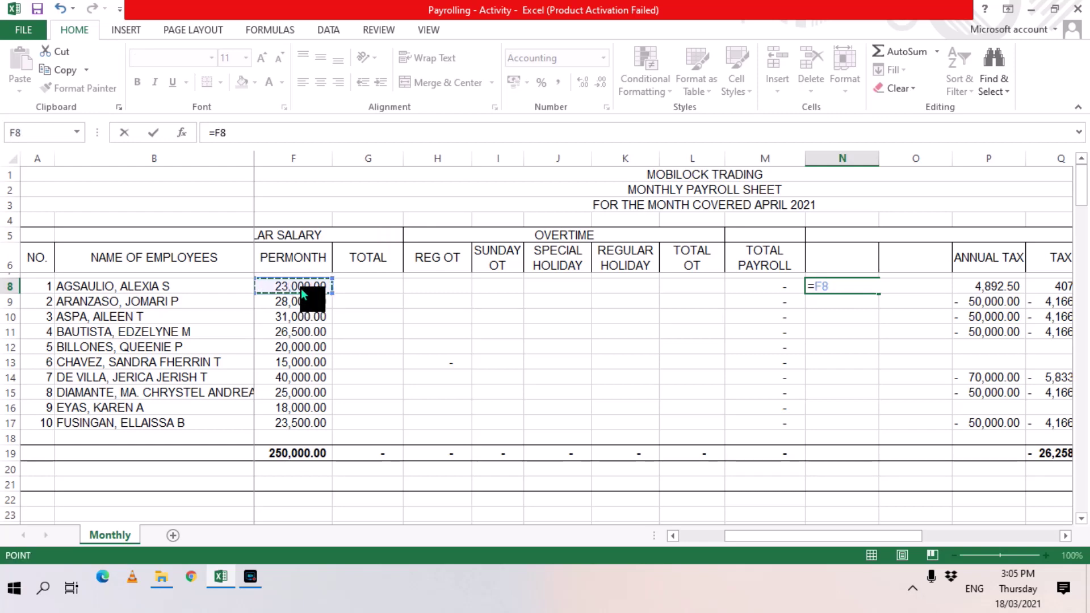
type("*12)")
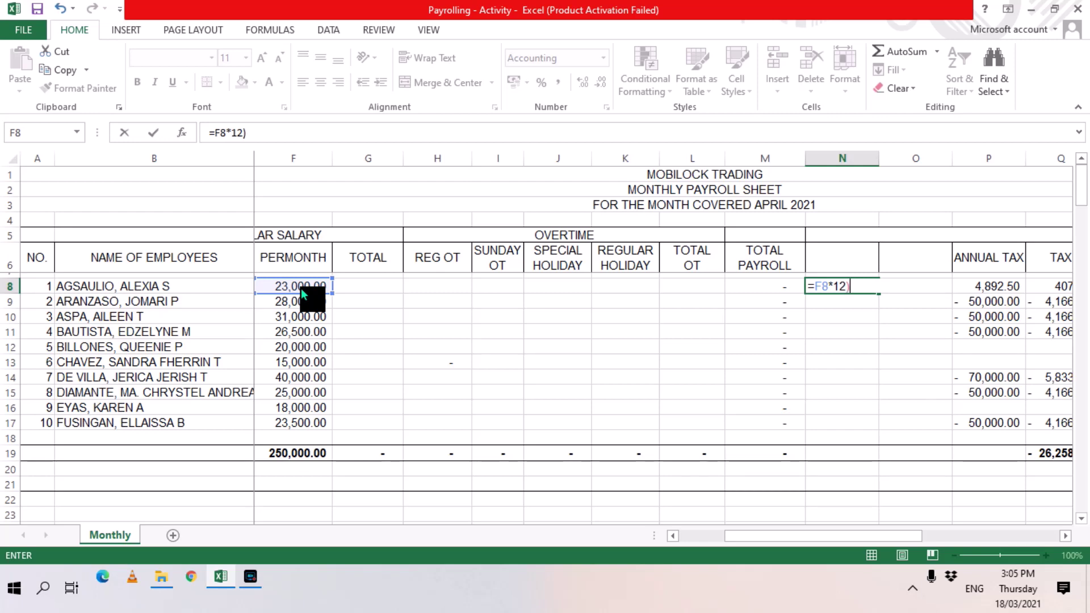
left_click(816, 285)
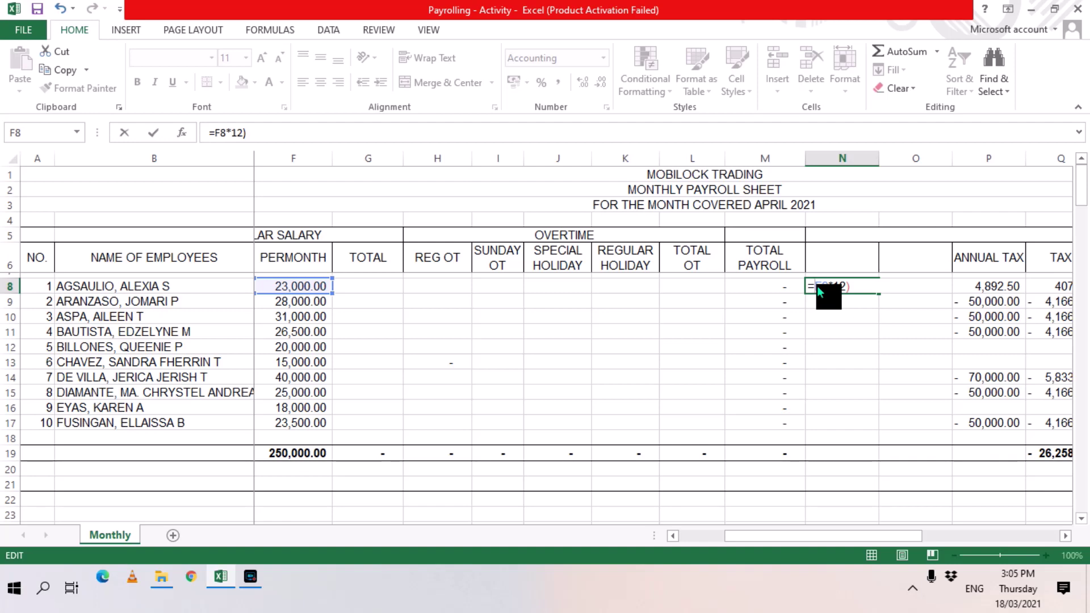
type("(")
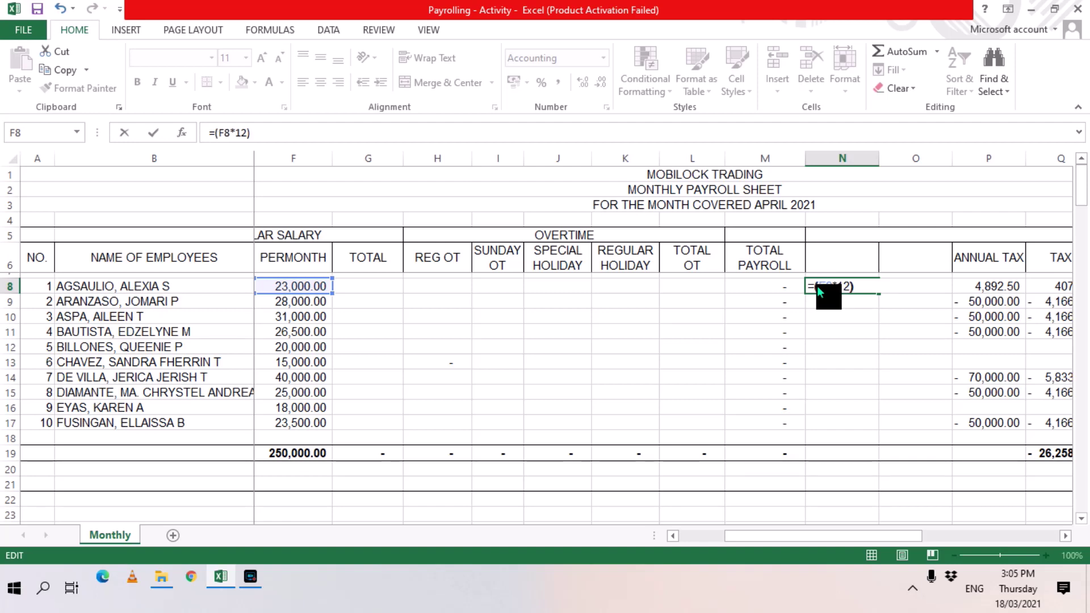
left_click(859, 291)
type("-(")
Subtract (R8+S8+T8)*12 from the annual salary, giving 257,550.00 in N8
left_click(1041, 289)
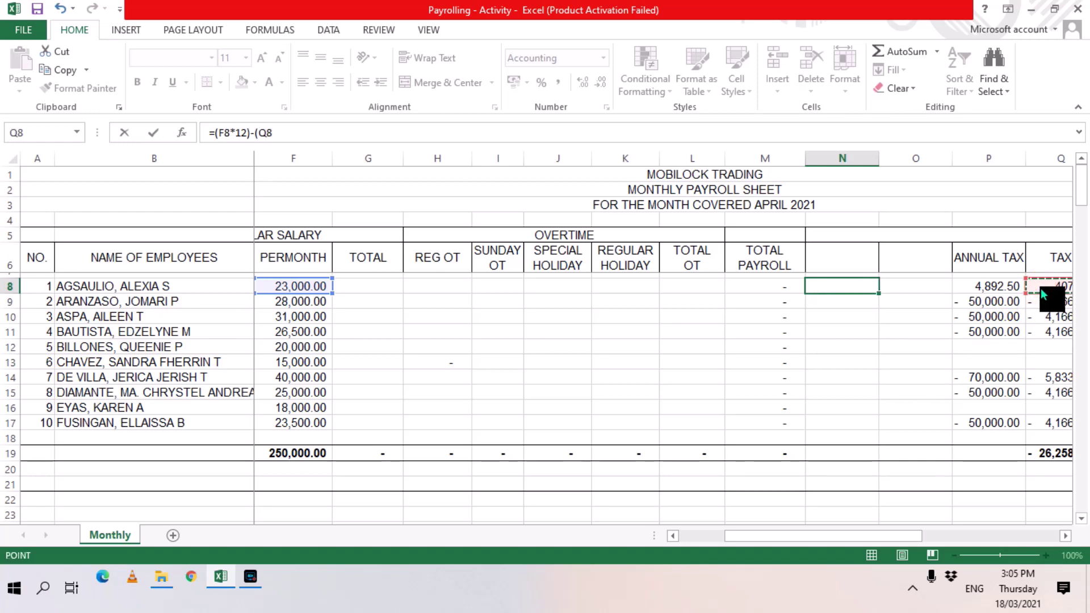
key("Right")
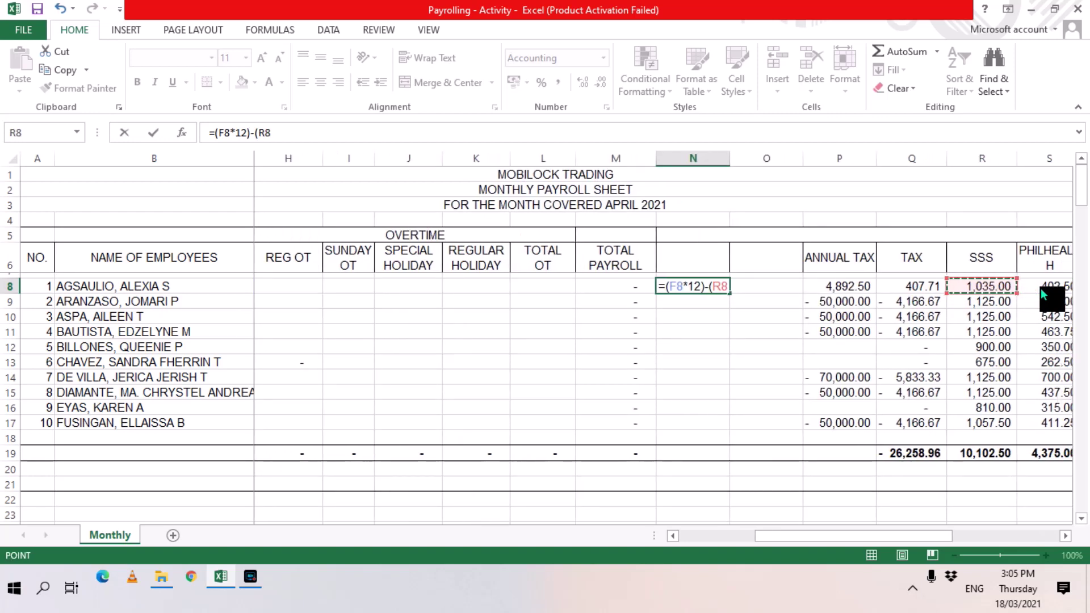
type("+")
left_click(1040, 288)
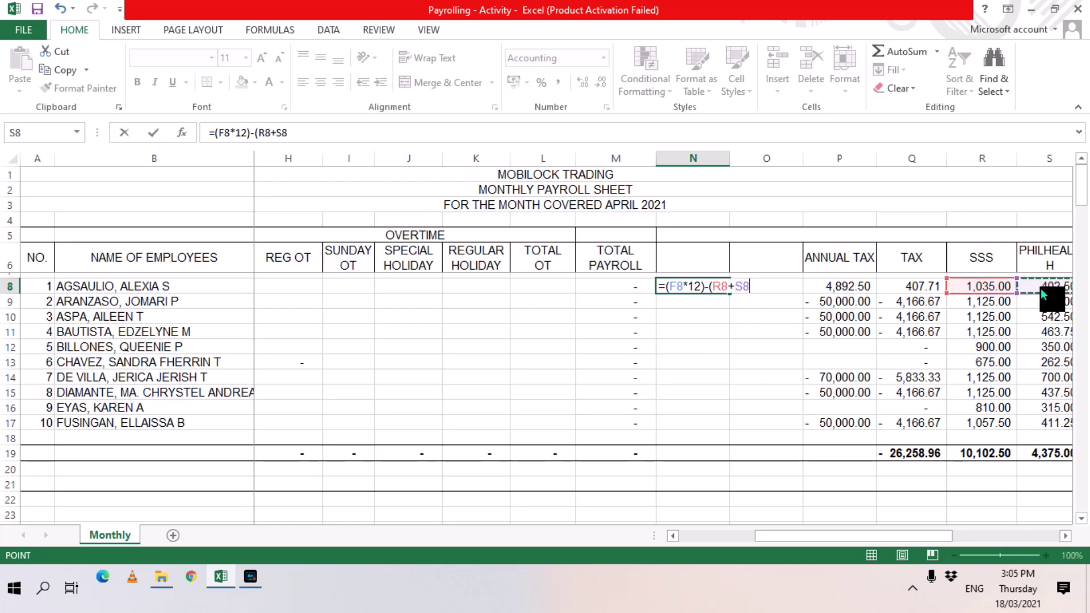
type("+")
key("Right")
key("Right")
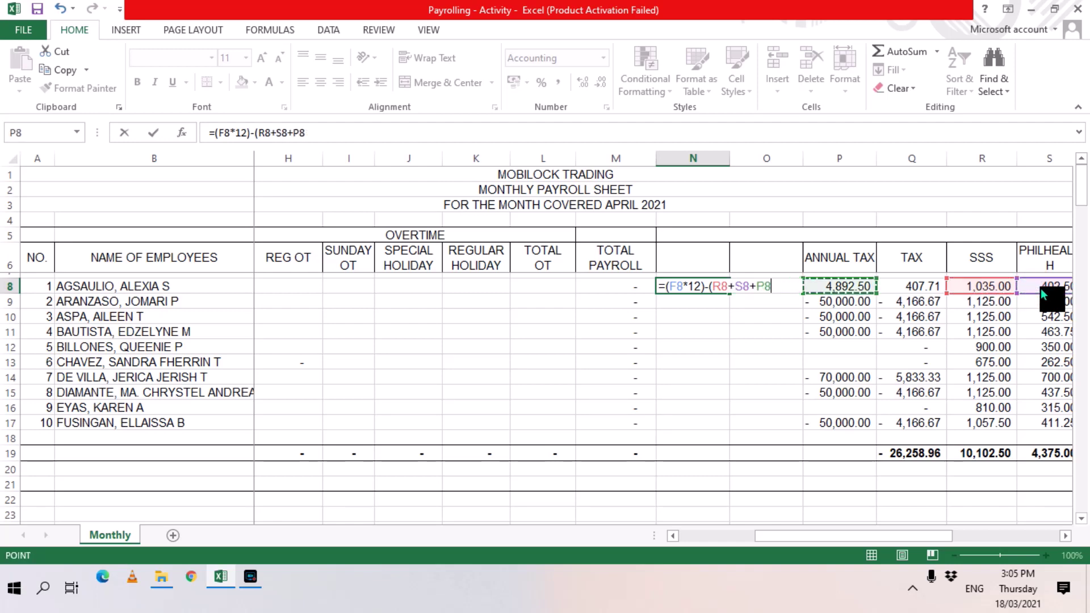
key("Right")
key("Right")
key("Right")
key("Right")
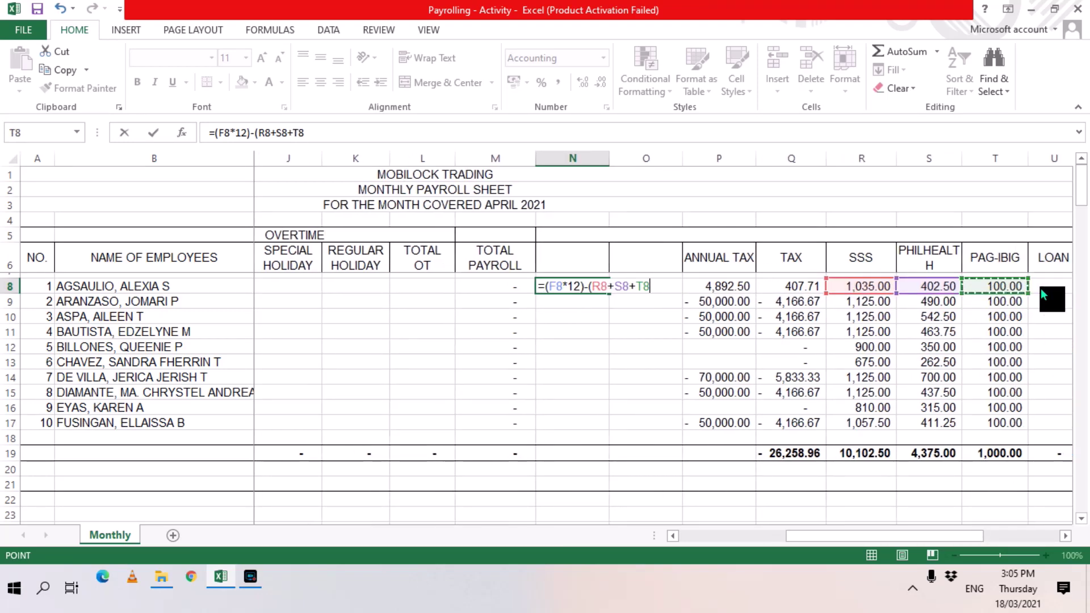
type(")")
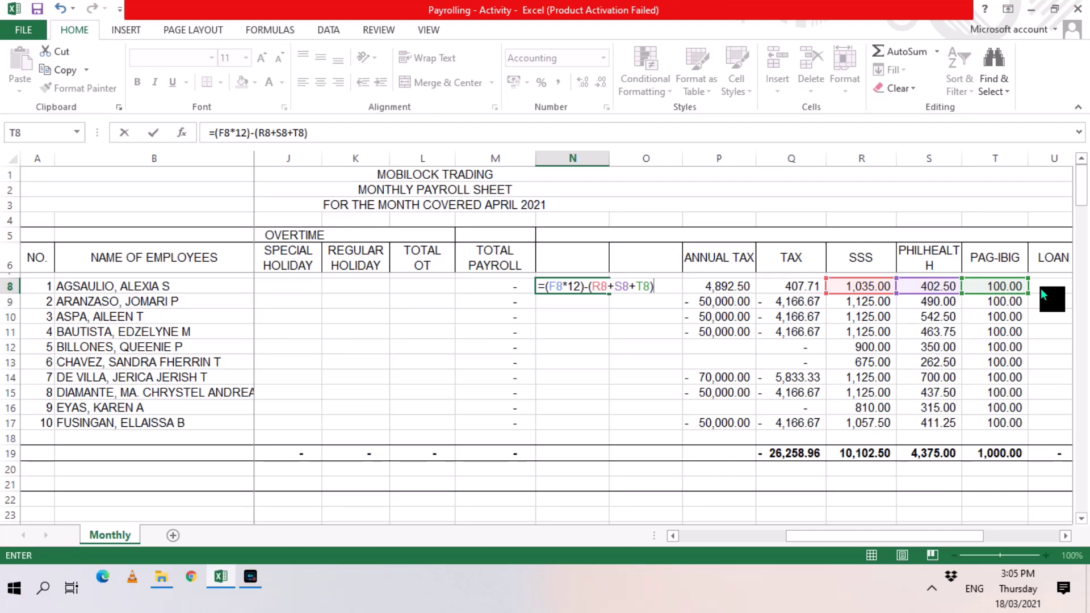
type("*12")
key("Return")
key("Up")
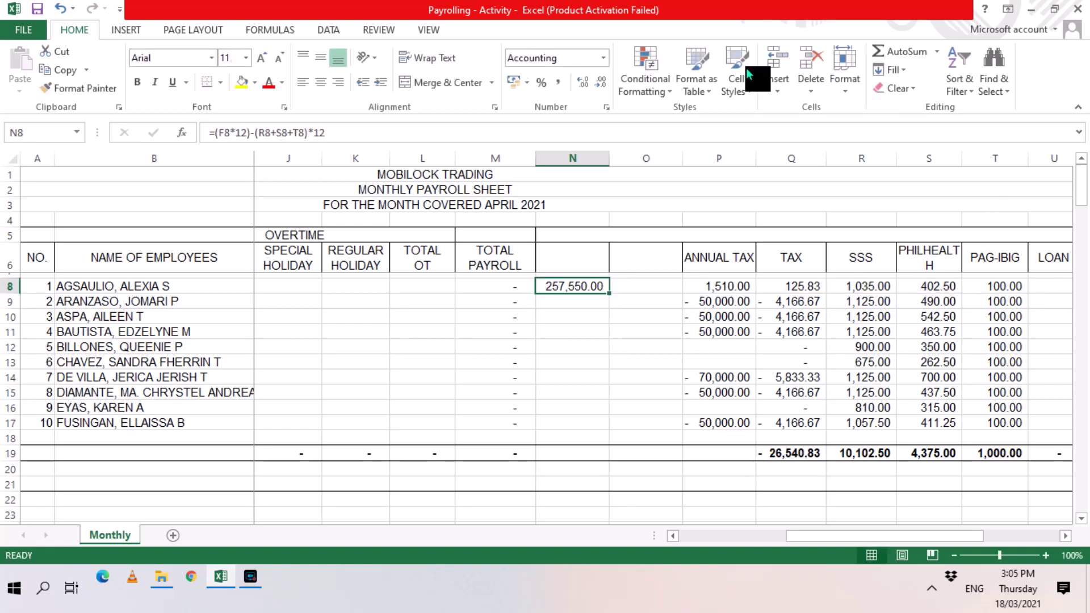
right_click(580, 288)
left_click(624, 272)
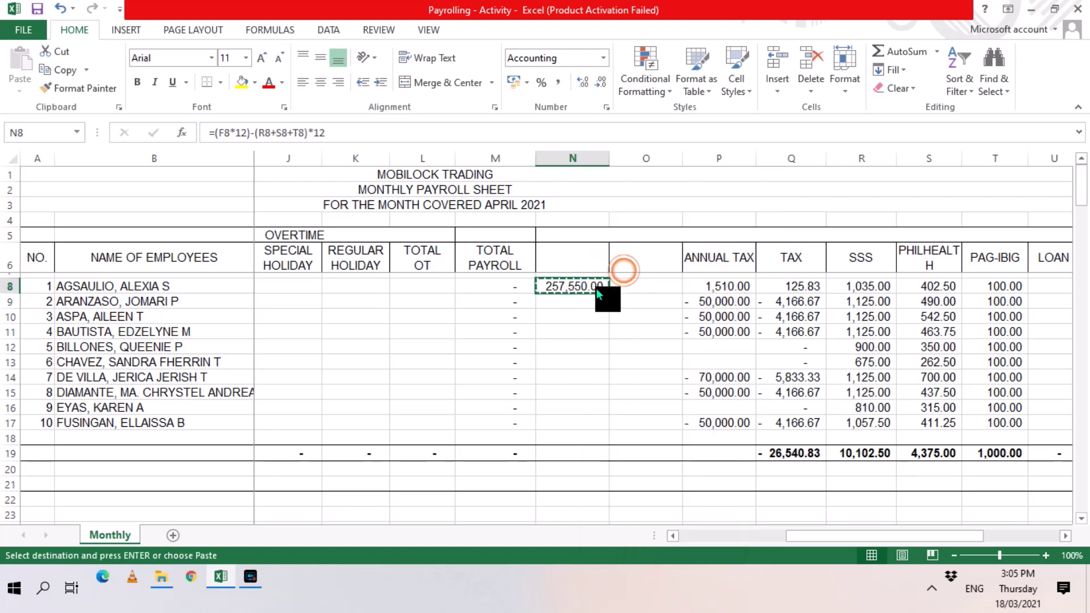
left_click_drag(590, 301, 584, 329)
key("ctrl+v")
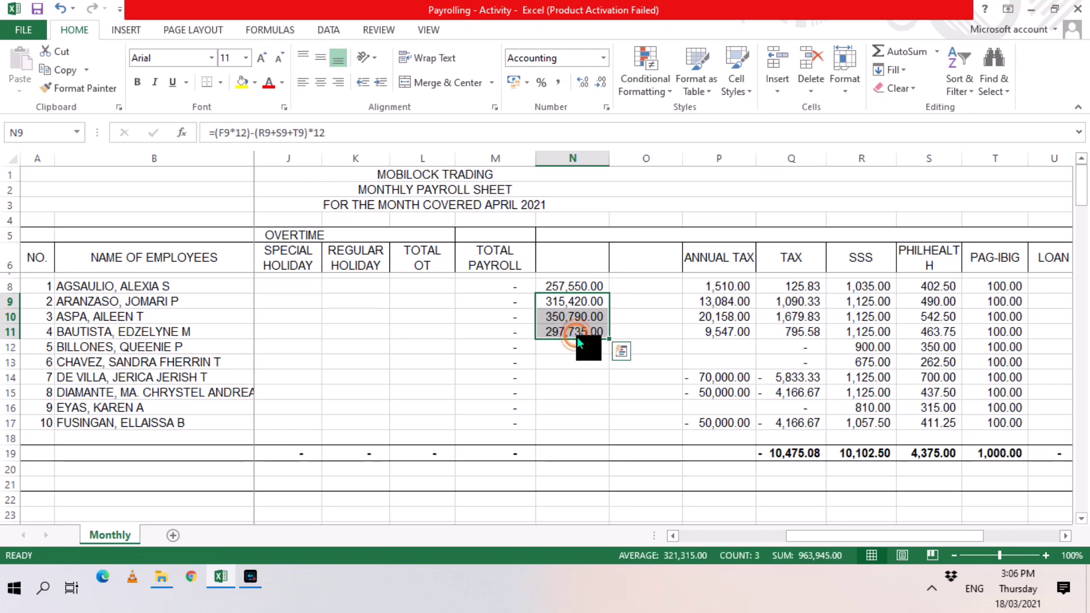
left_click(576, 336)
right_click(576, 336)
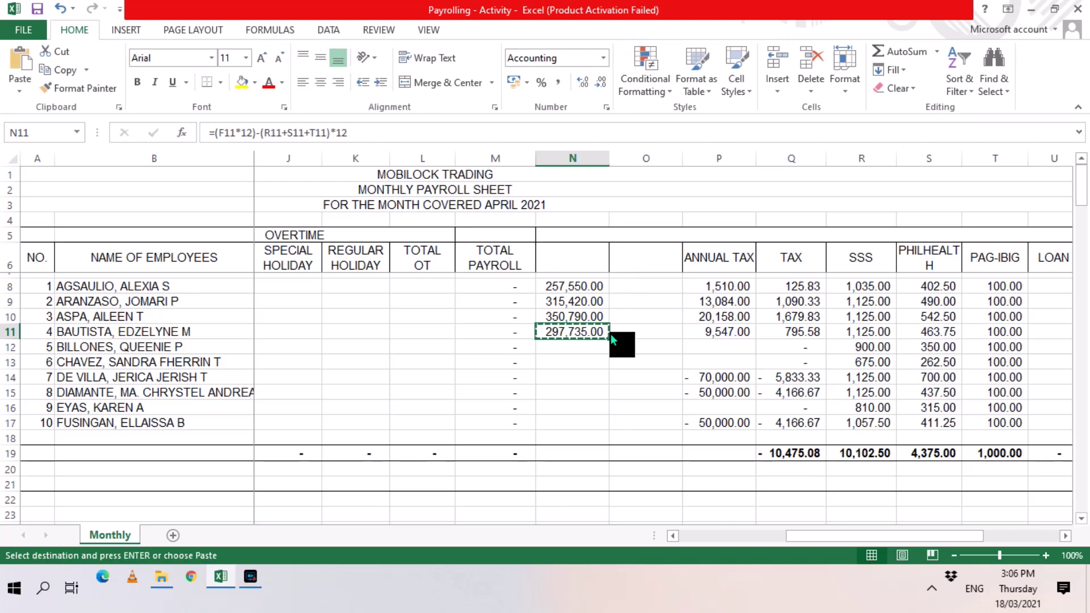
left_click_drag(583, 380, 580, 395)
key("Return")
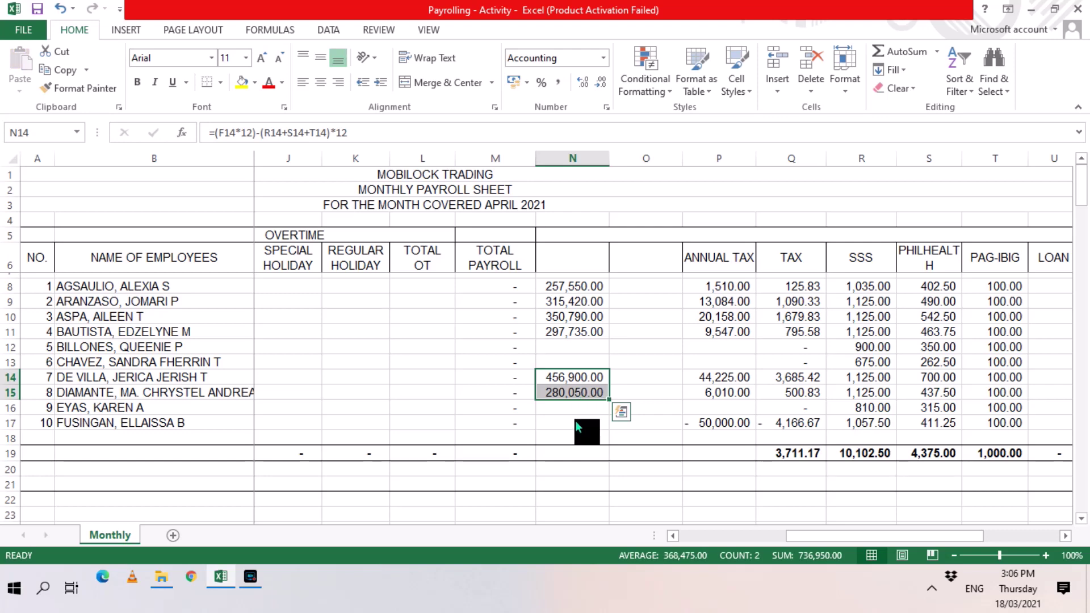
left_click(575, 422)
left_click(570, 398)
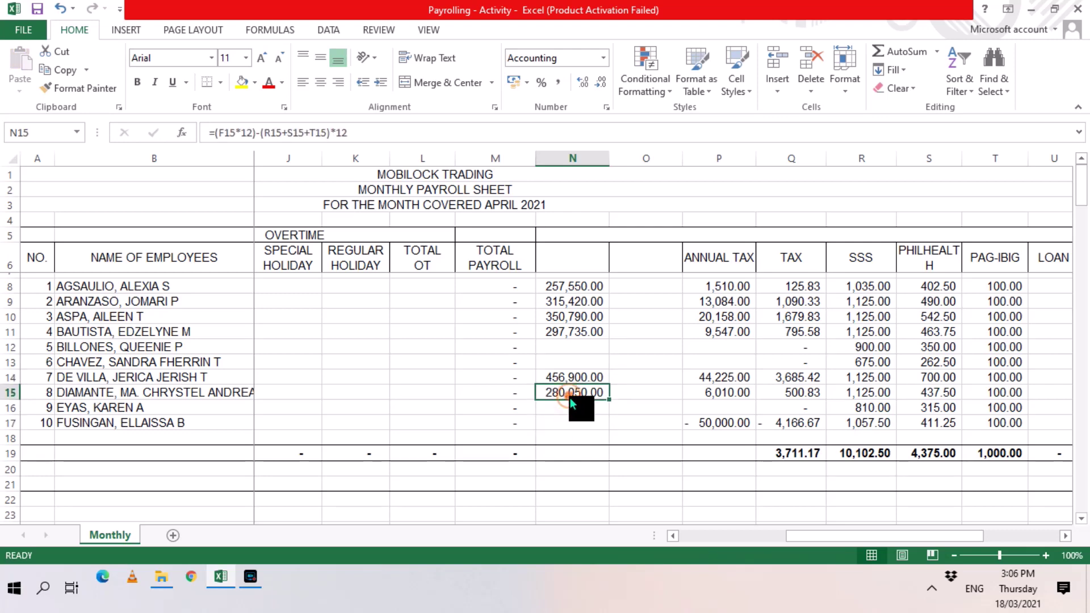
right_click(570, 398)
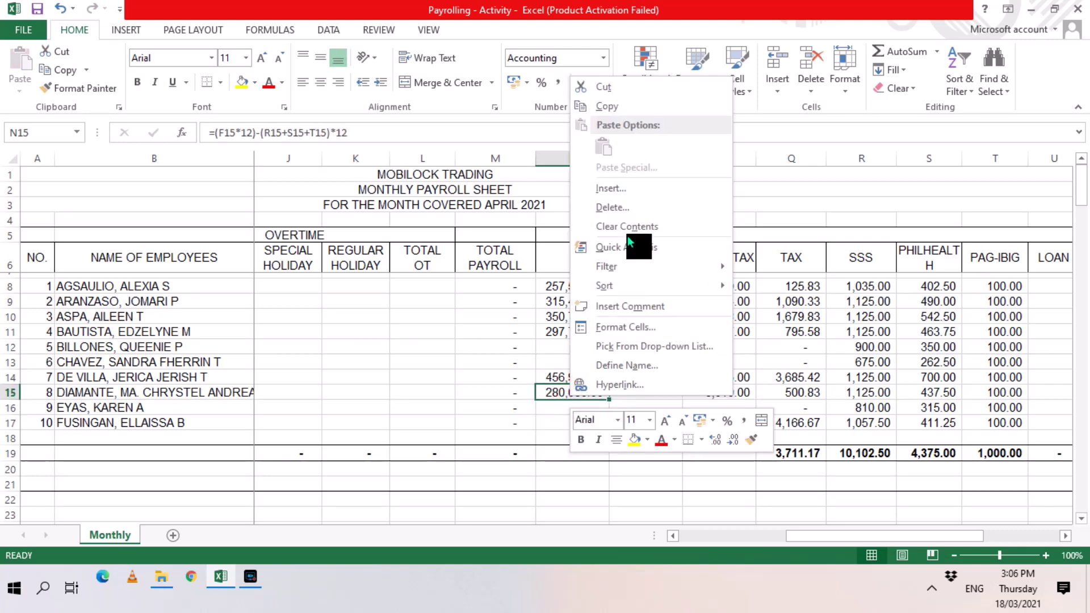
left_click(627, 112)
left_click(571, 421)
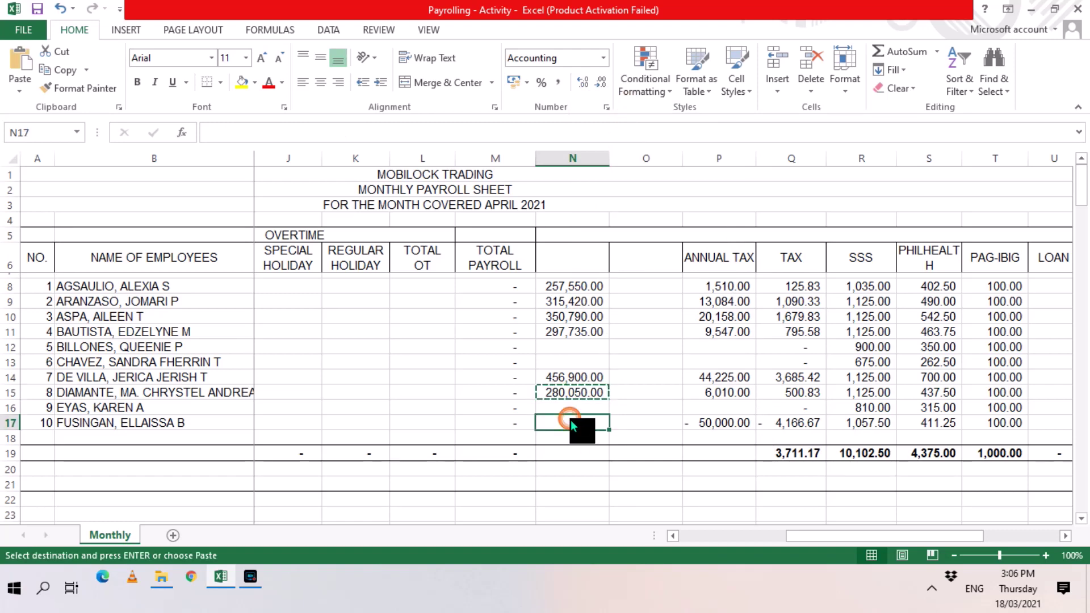
key("Return")
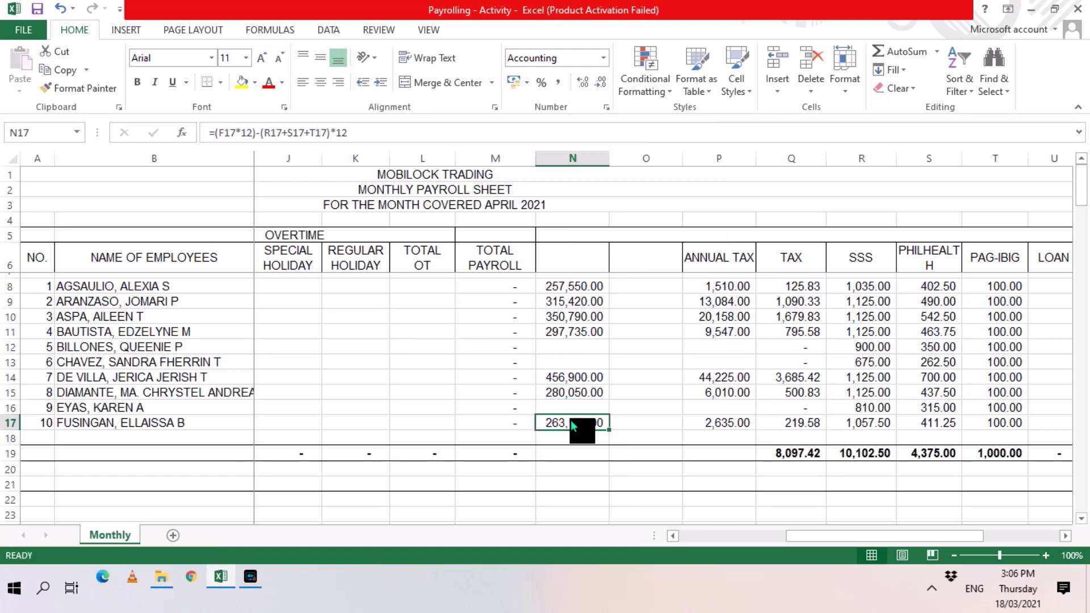
key("Up")
key("Up")
key("Up")
key("Up")
key("Up")
key("Up")
key("Up")
key("Up")
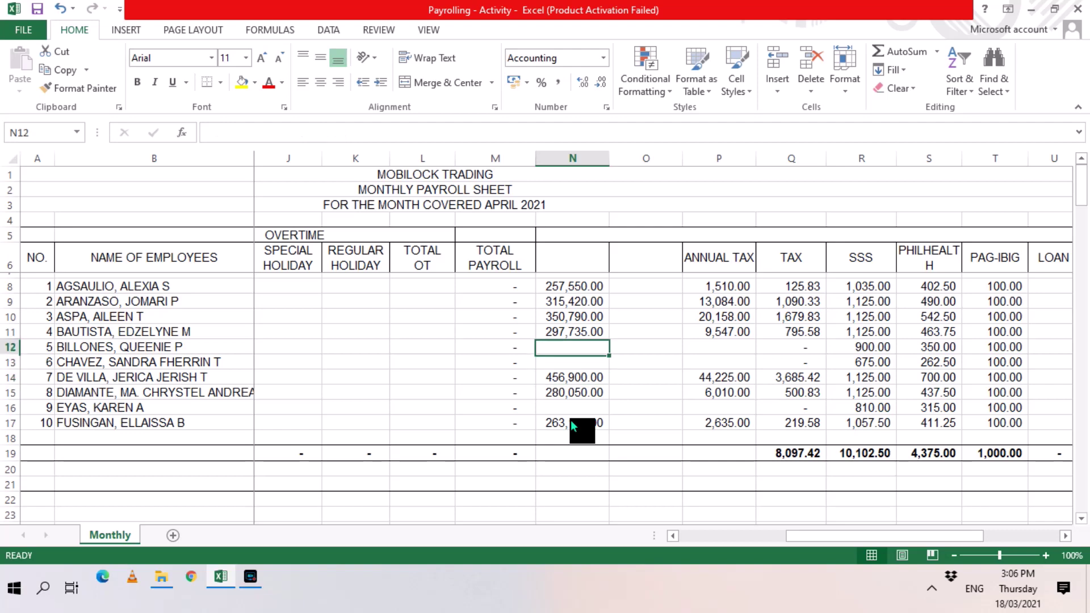
key("Up")
key("Right")
key("Right")
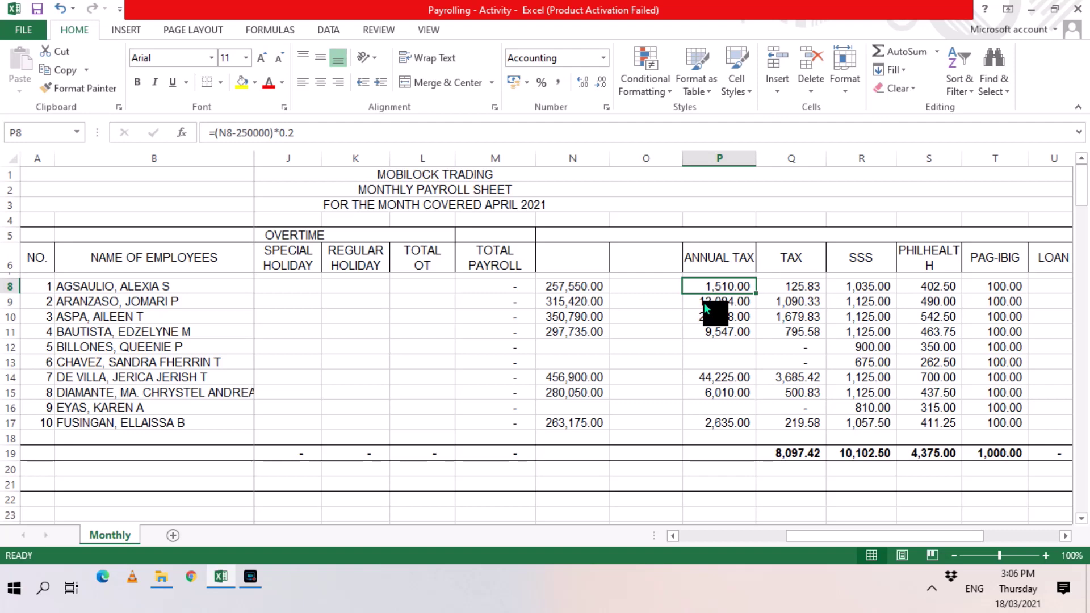
Clear the Annual Tax values in P9:P17
left_click(572, 289)
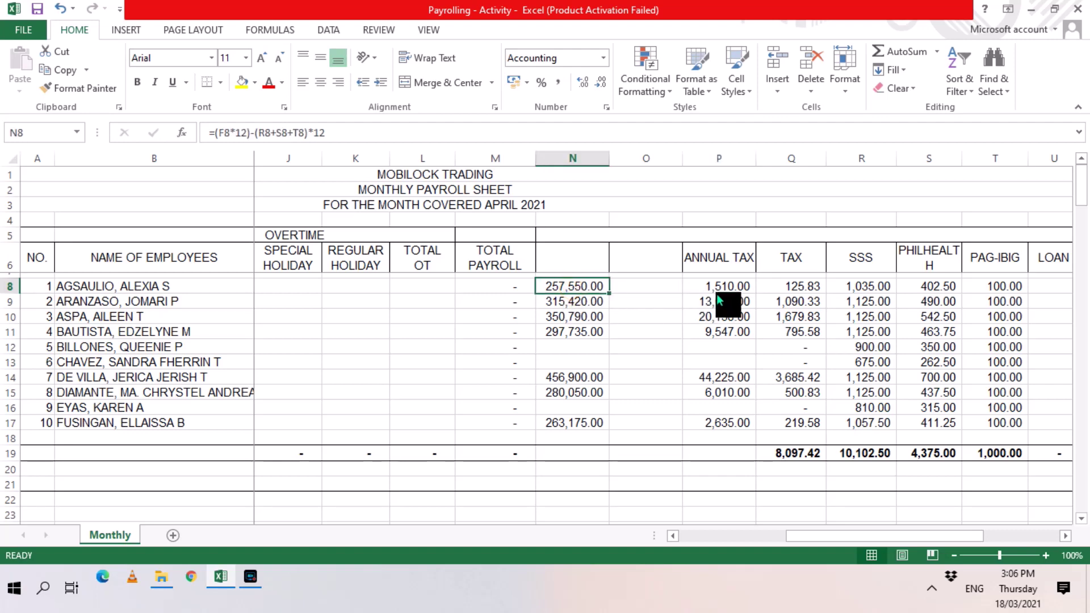
left_click_drag(717, 300, 716, 423)
key("Delete")
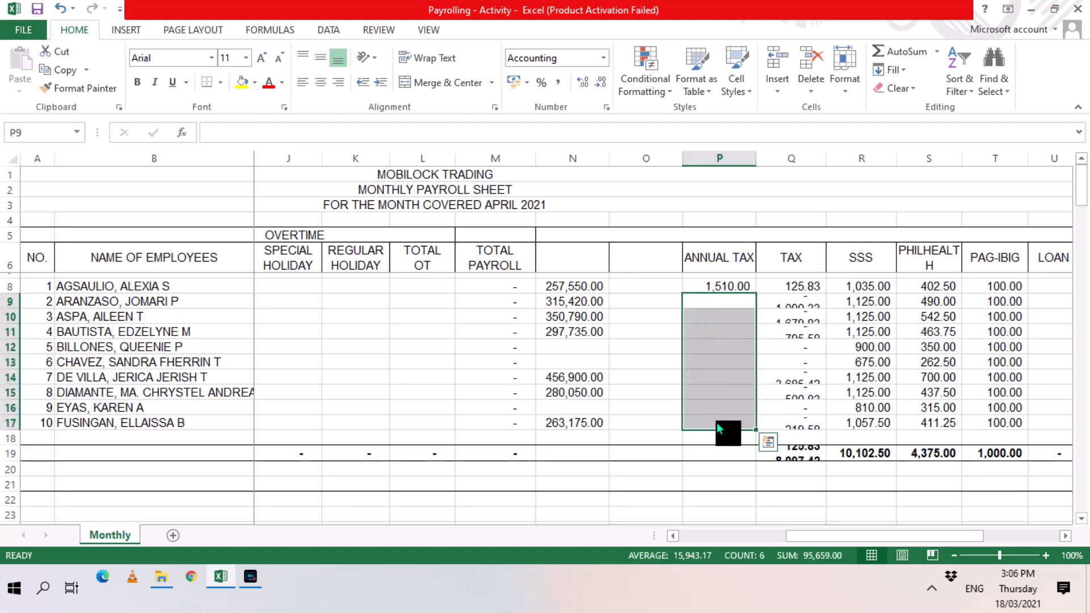
Enter =N8-250000 in P8 as employee 1's annual tax
left_click(716, 288)
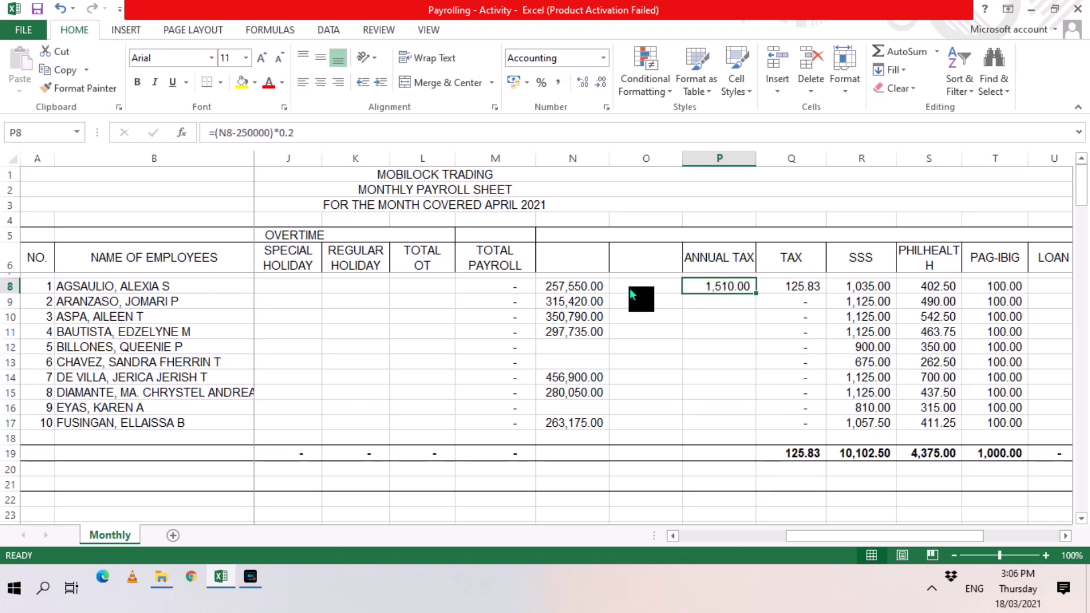
left_click(592, 288)
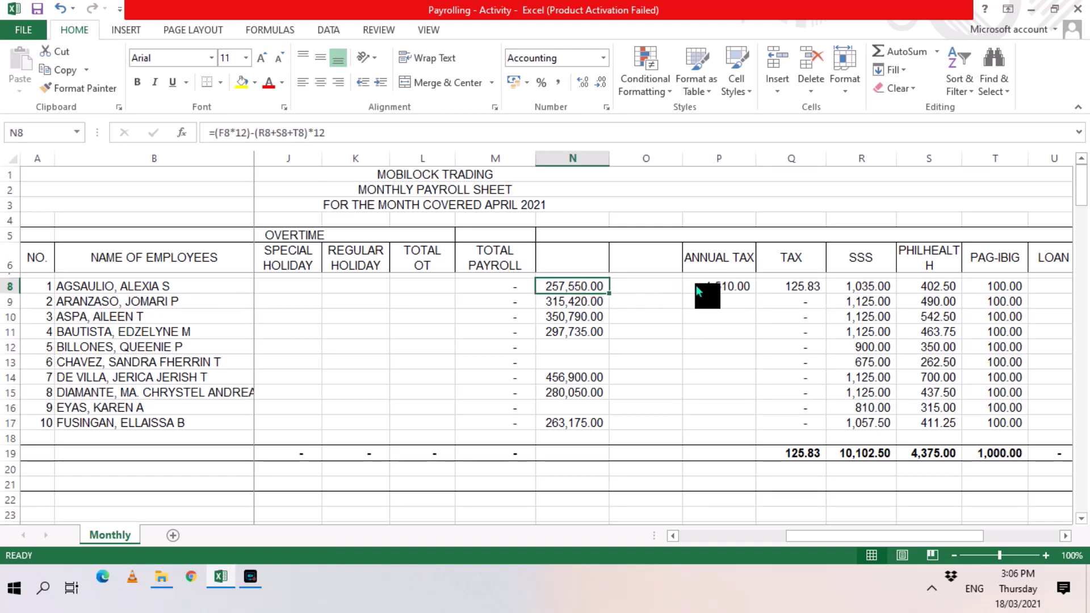
left_click(712, 287)
left_click(587, 288)
left_click(719, 289)
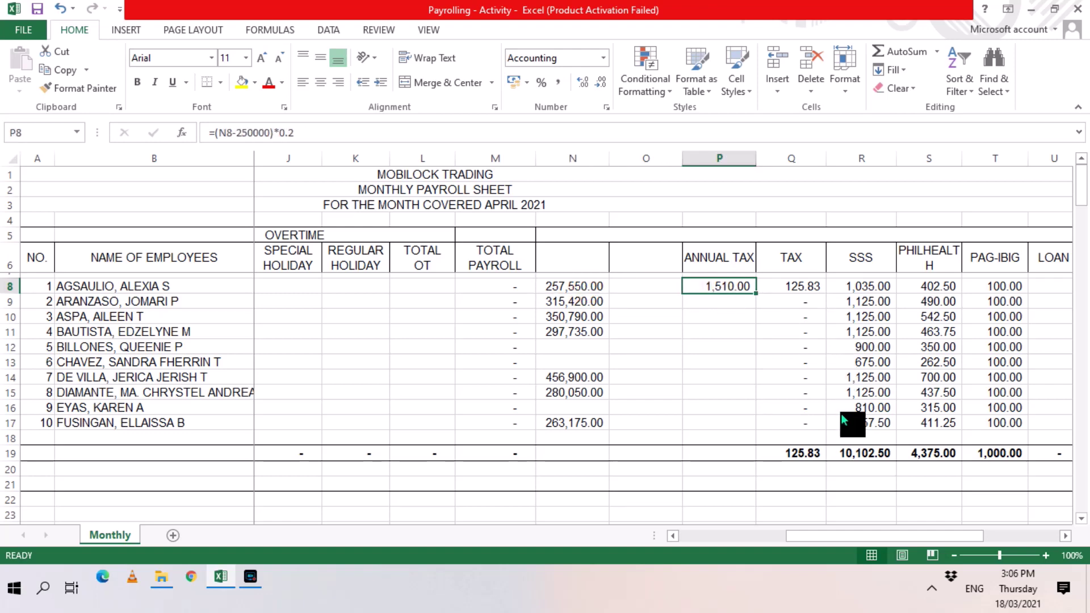
type("=")
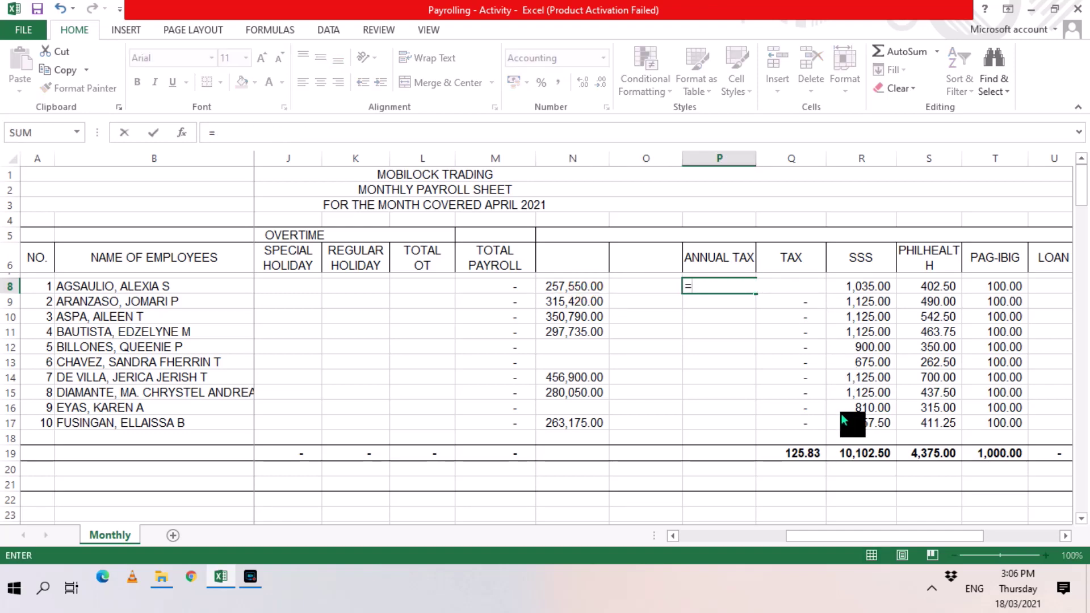
key("Left")
key("Left")
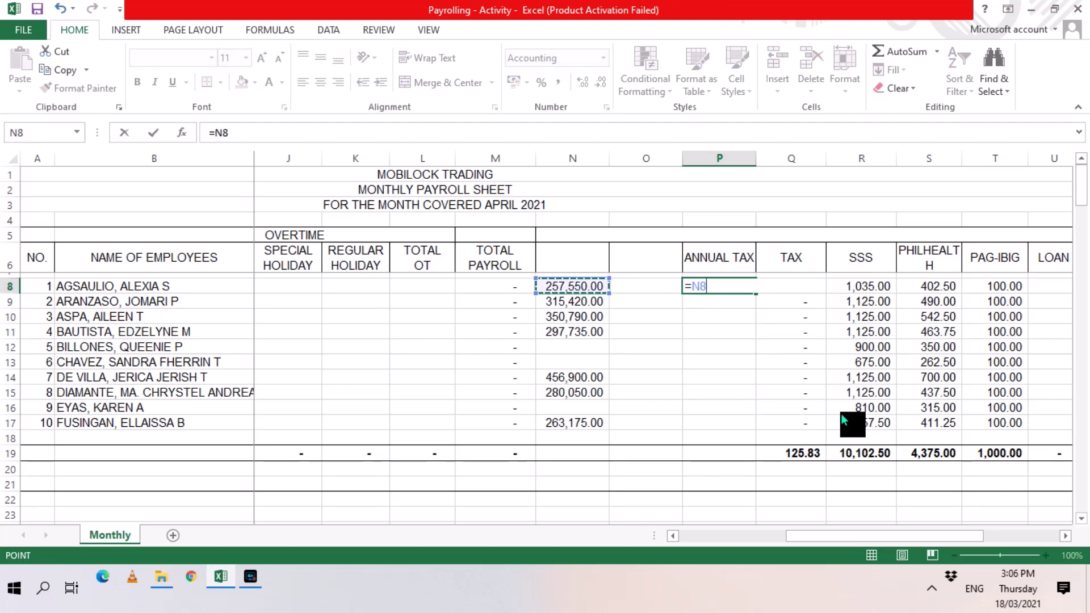
type("-")
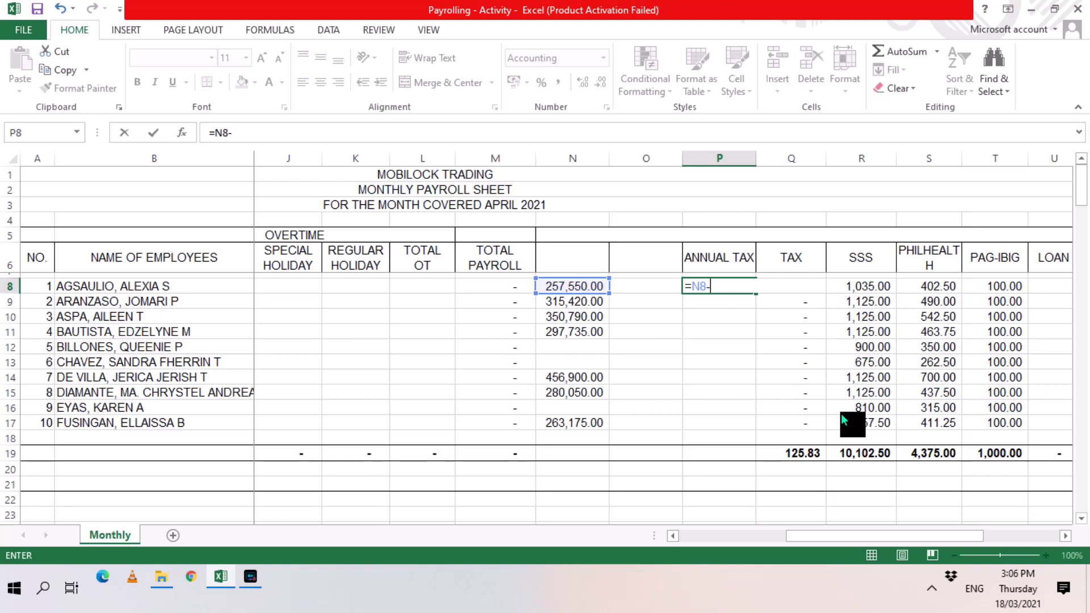
type("250000")
key("ctrl+Return")
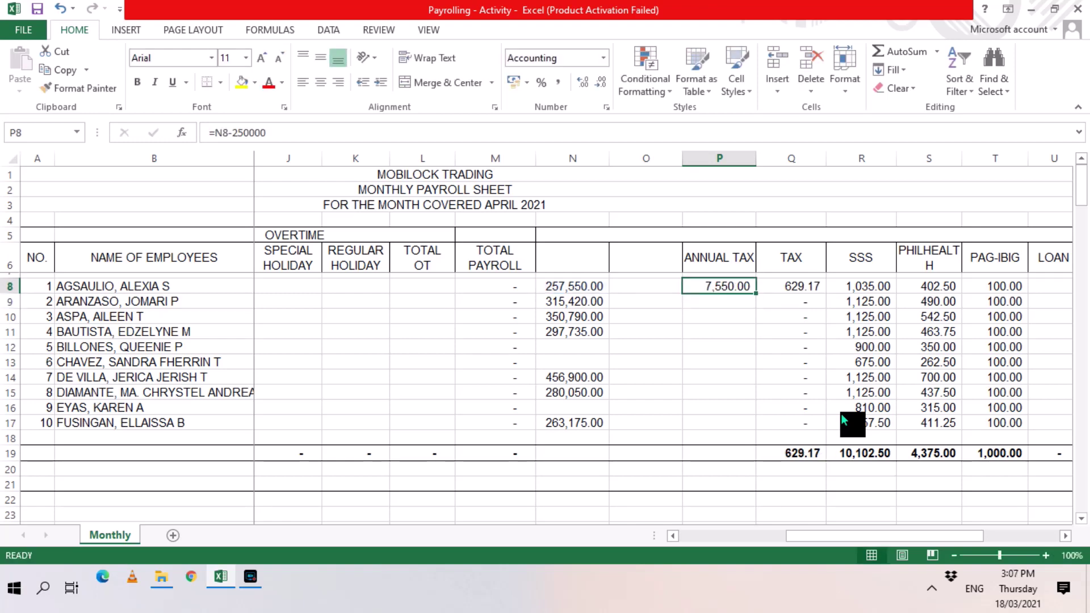
Revise P8 to =(N8-250000)*0.2, taxing 20% of income above 250,000
left_click(266, 135)
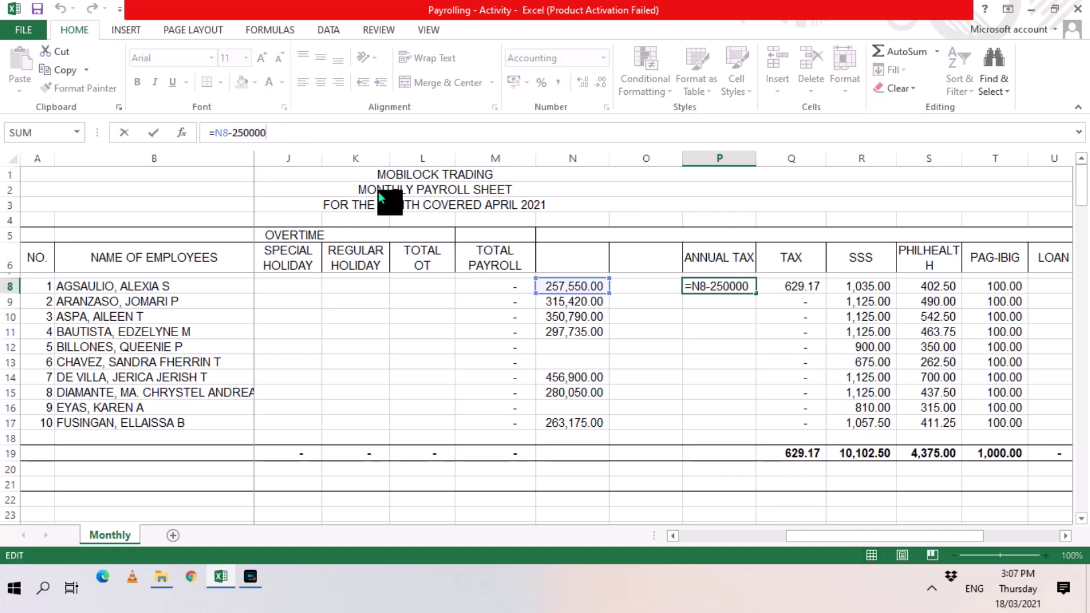
type(")")
type("(")
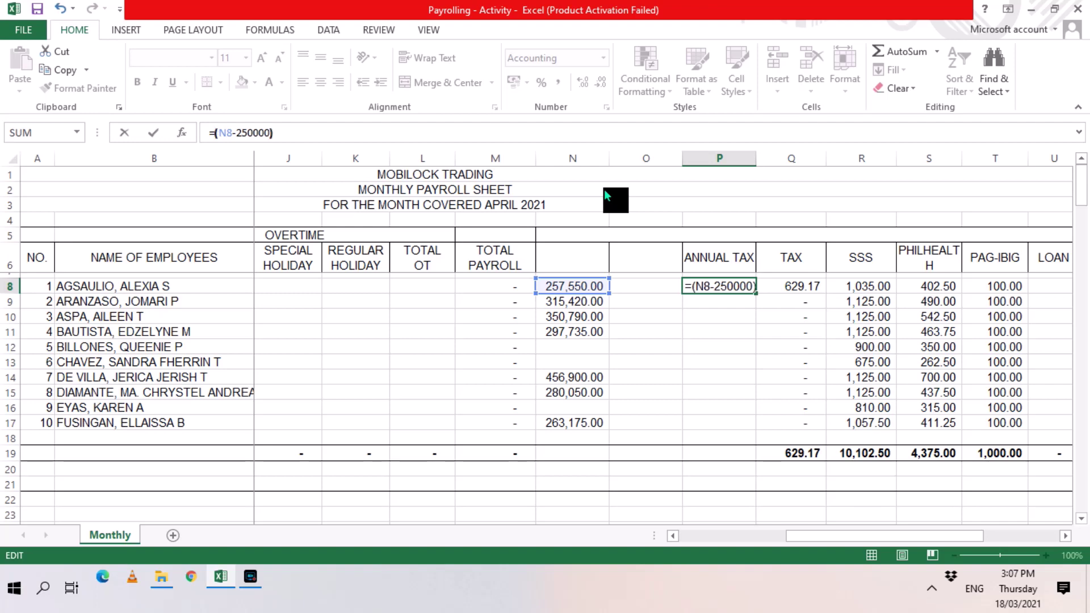
left_click(288, 135)
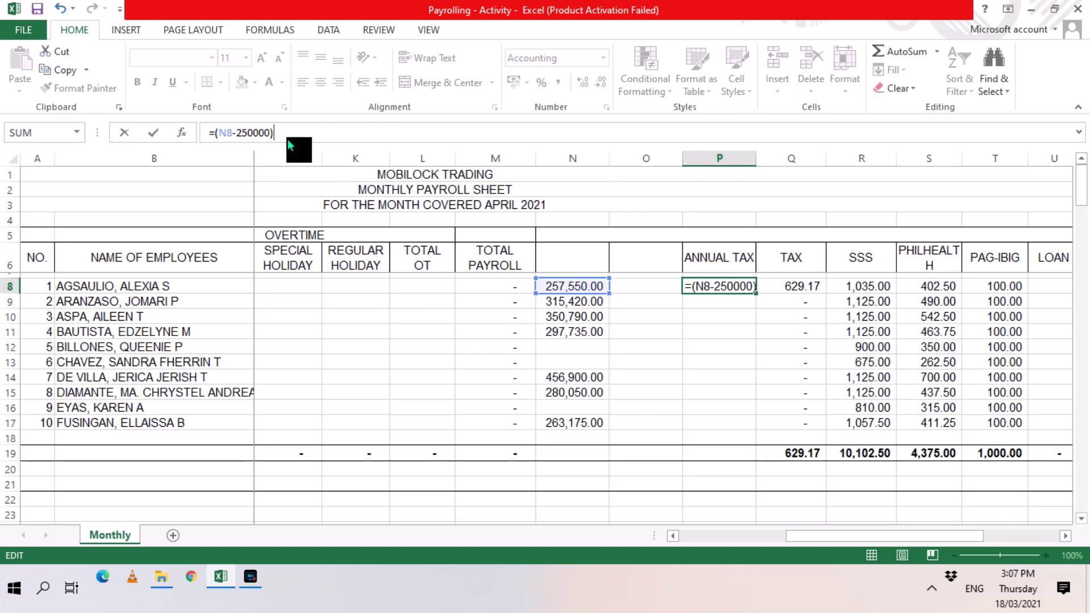
type("*")
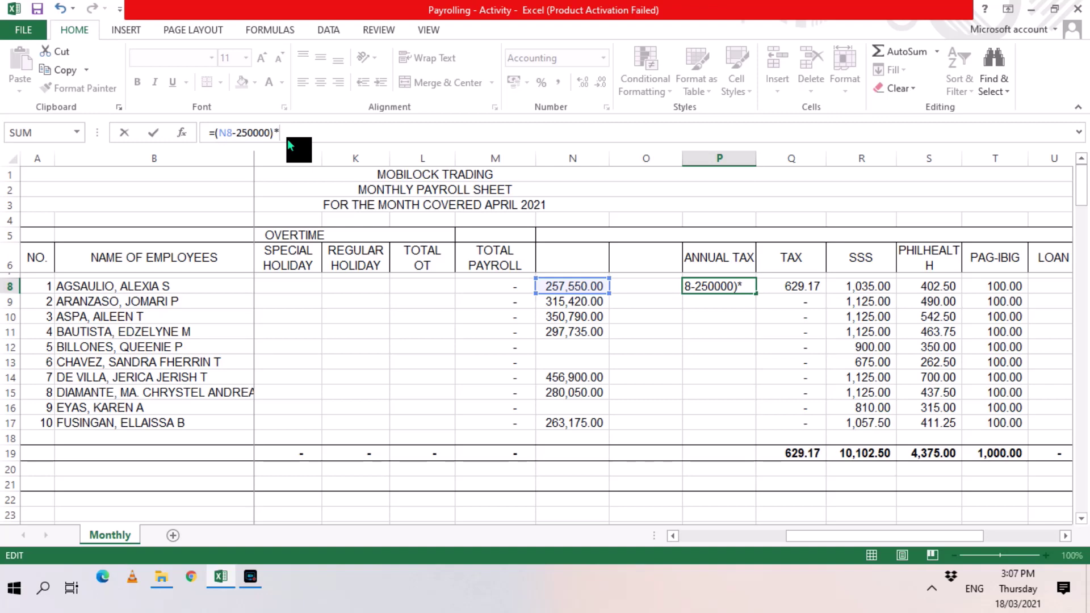
type(".")
key("Return")
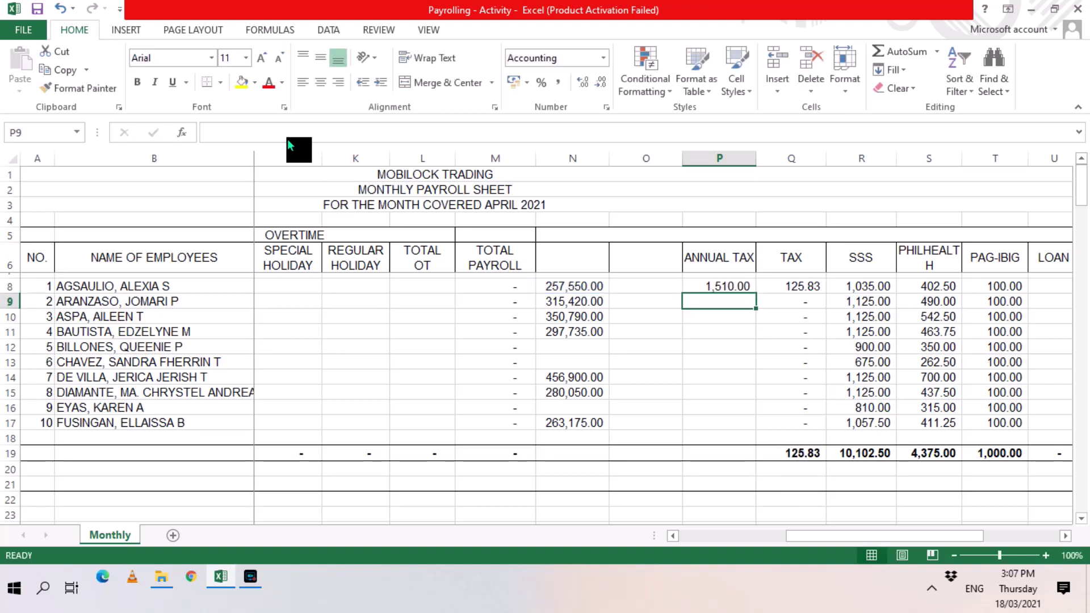
Enter =P8/12 in Q8 as employee 1's monthly tax
left_click(702, 286)
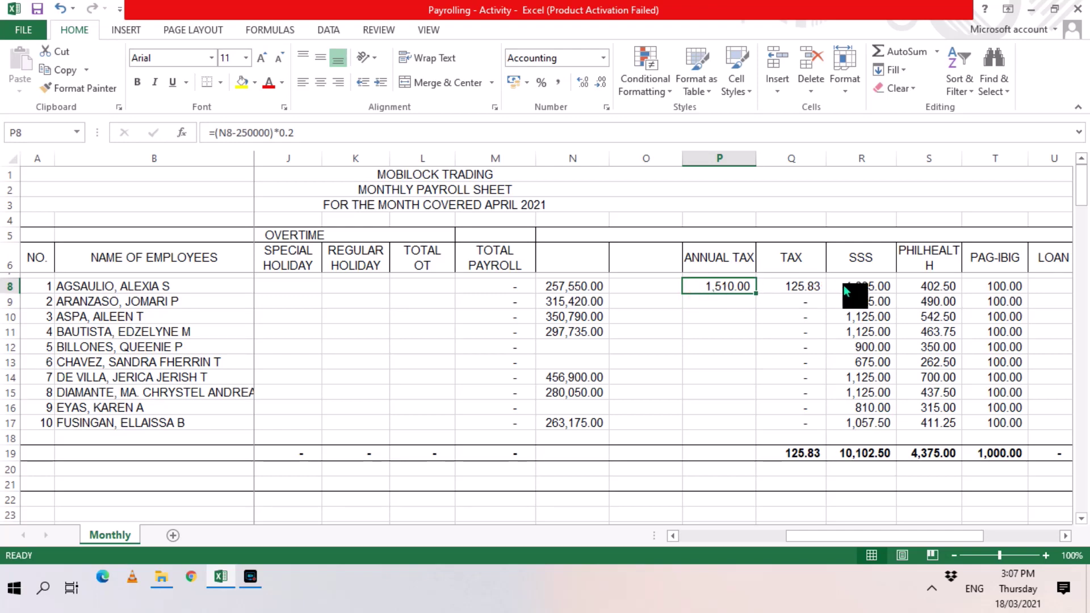
left_click(794, 286)
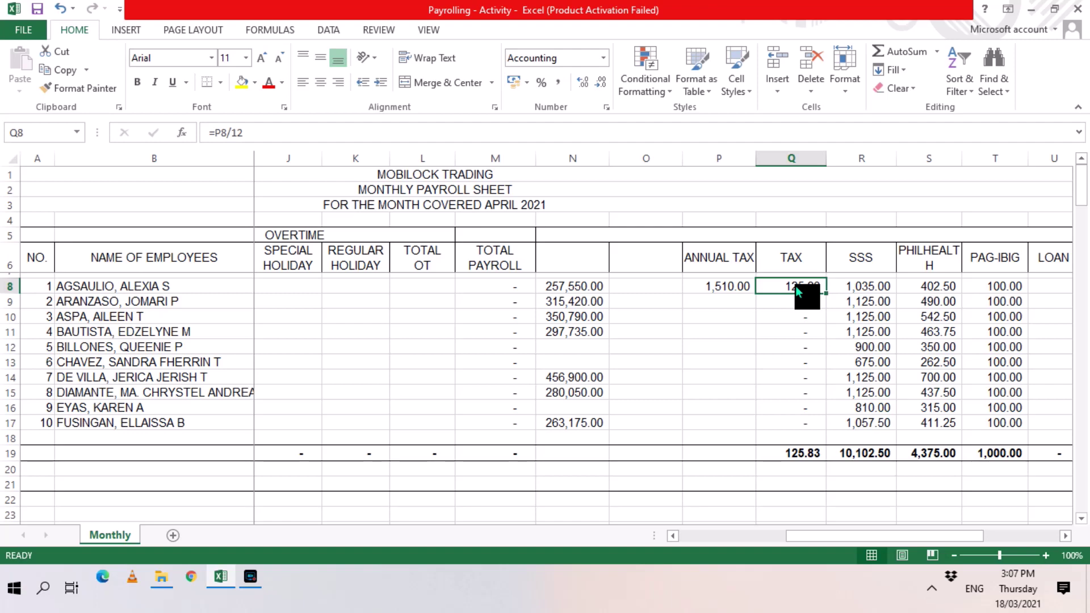
type("=")
key("Left")
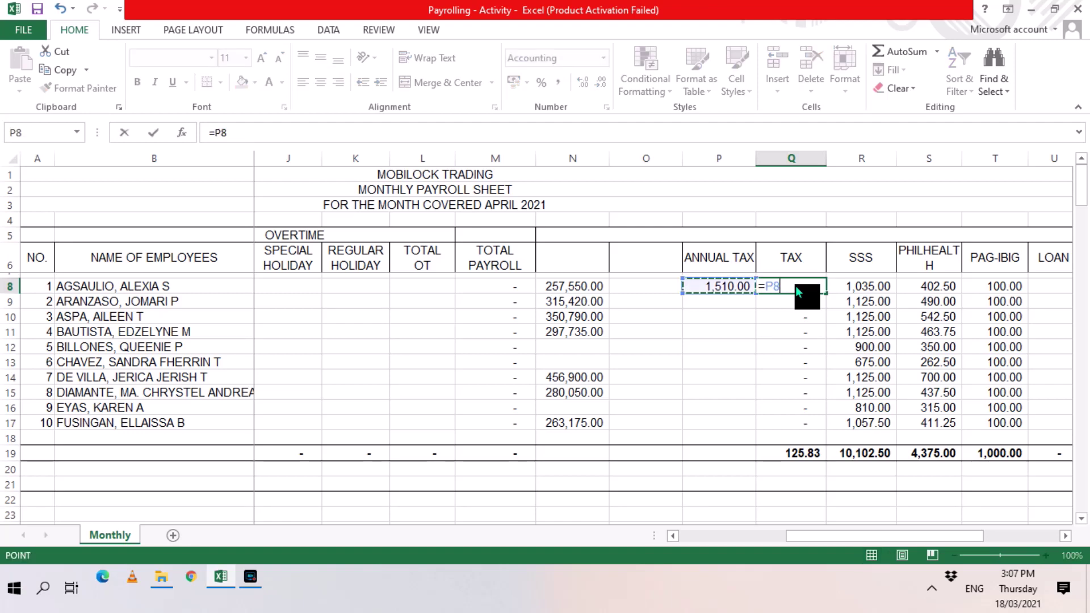
type("/12")
key("Return")
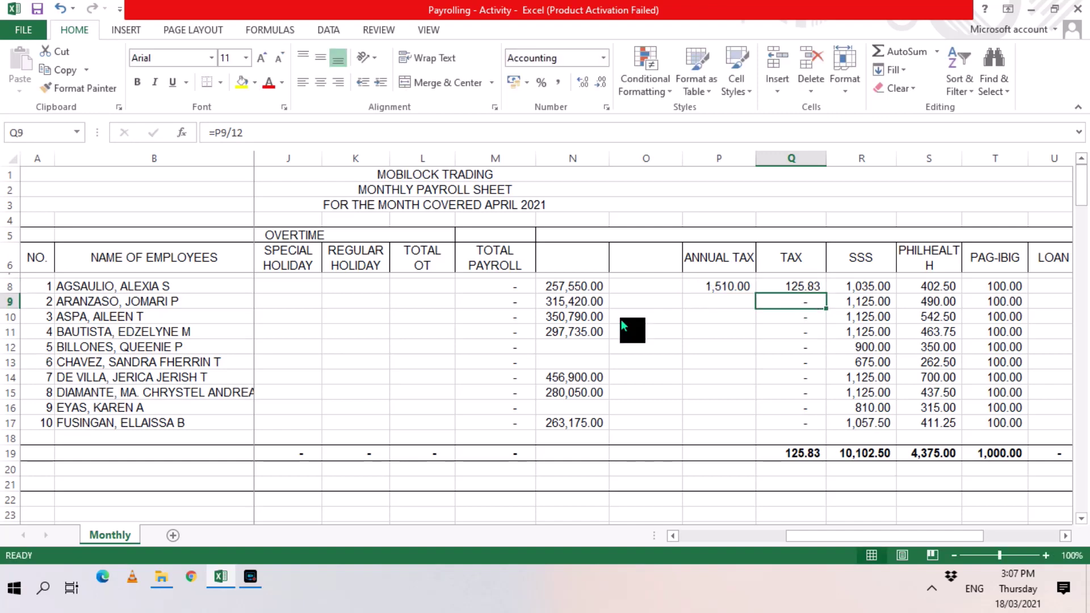
Copy the P8:Q8 tax formulas into rows 9 to 11
left_click(714, 289)
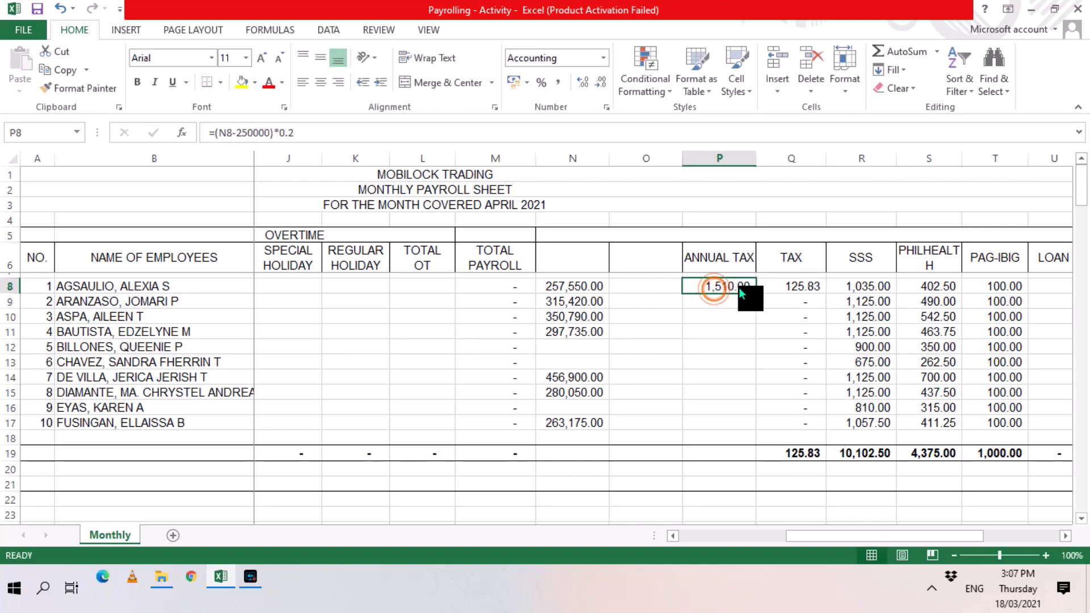
left_click(766, 289)
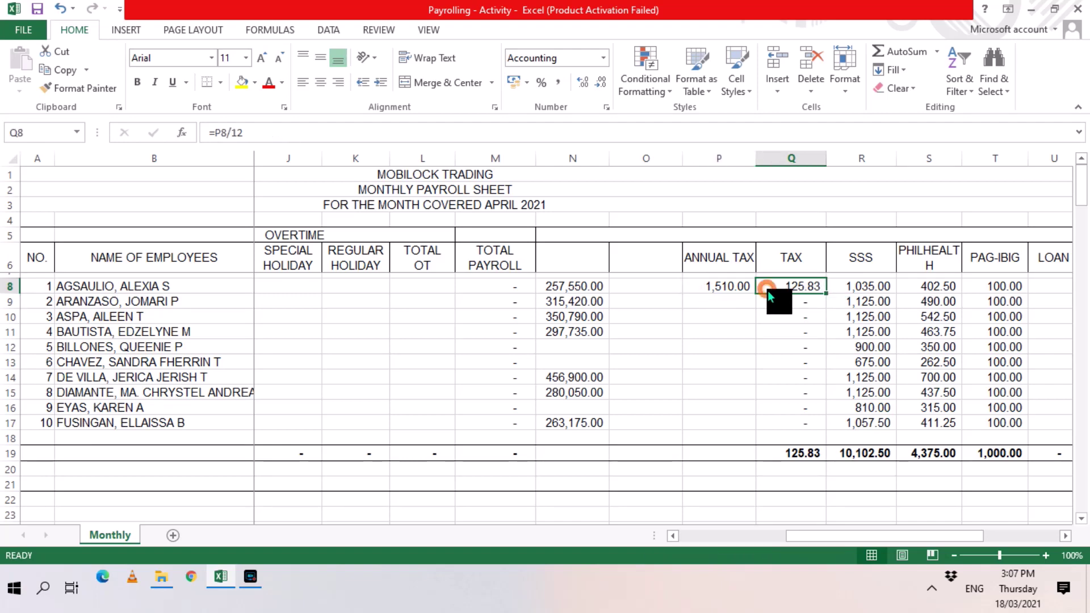
left_click_drag(733, 291, 781, 289)
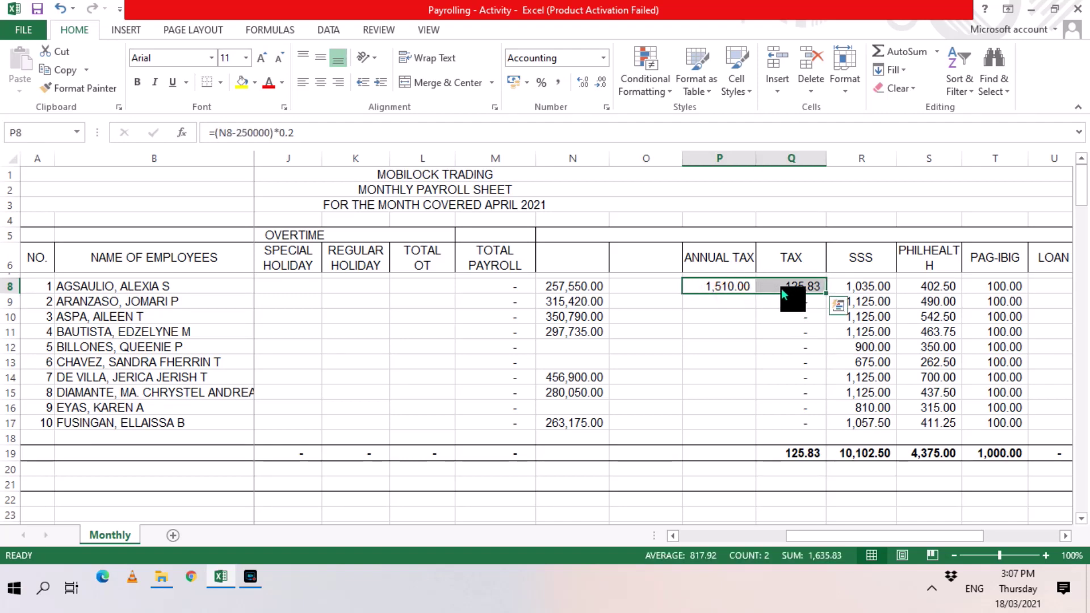
right_click(782, 289)
left_click(809, 273)
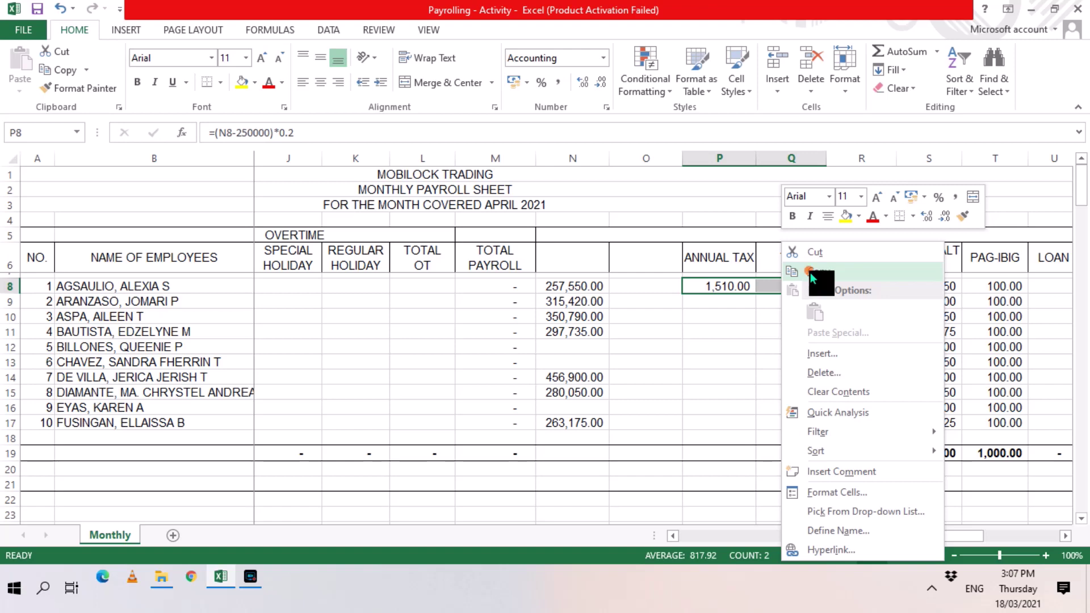
left_click_drag(731, 302, 721, 332)
key("Return")
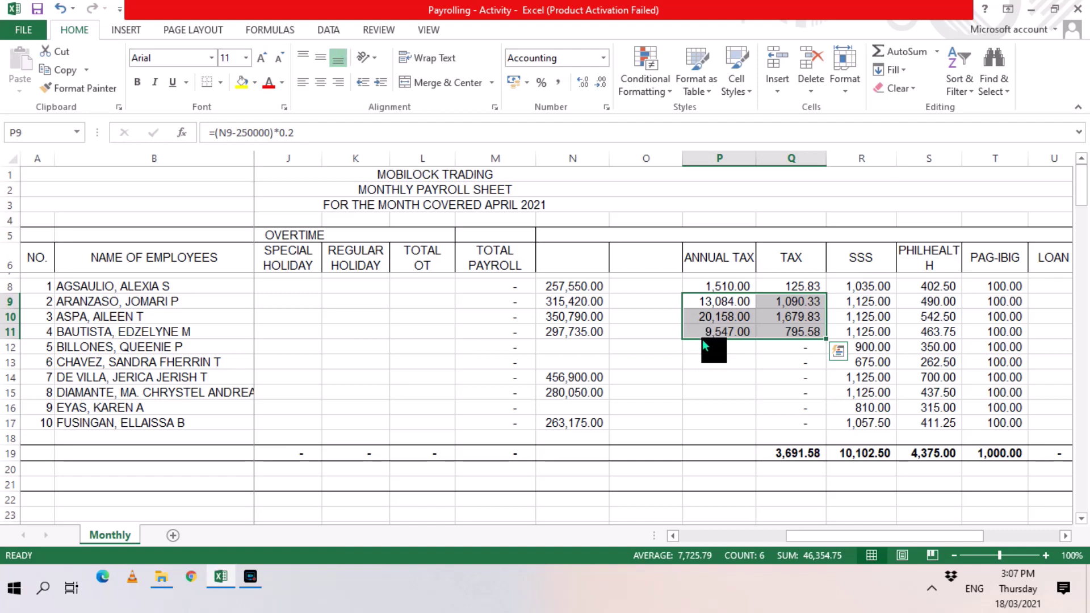
Paste the annual and monthly tax formula pair into rows 15 and 17
left_click_drag(703, 334, 780, 332)
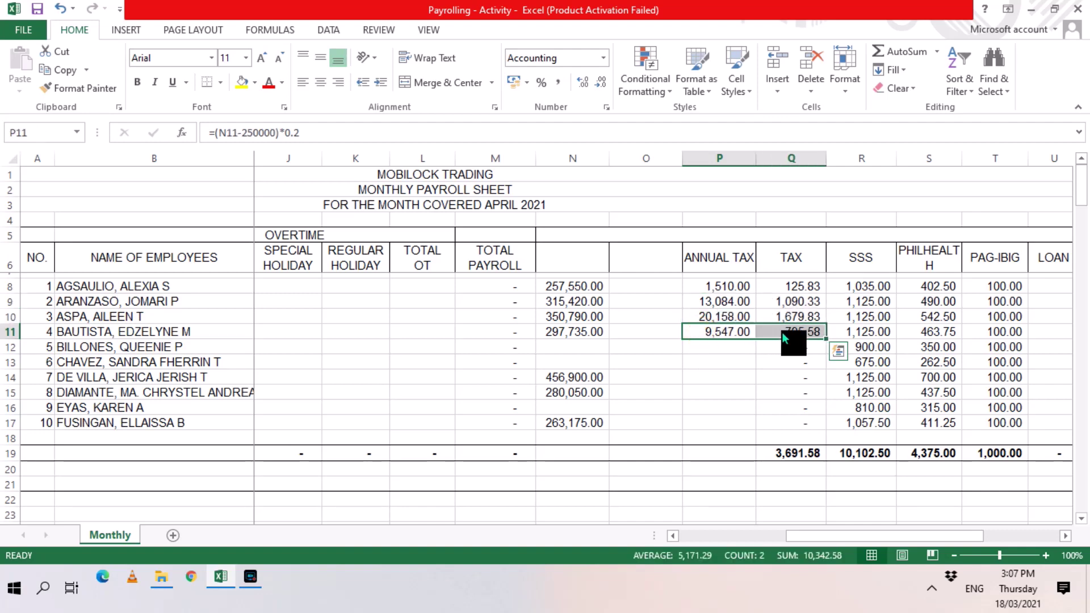
right_click(782, 332)
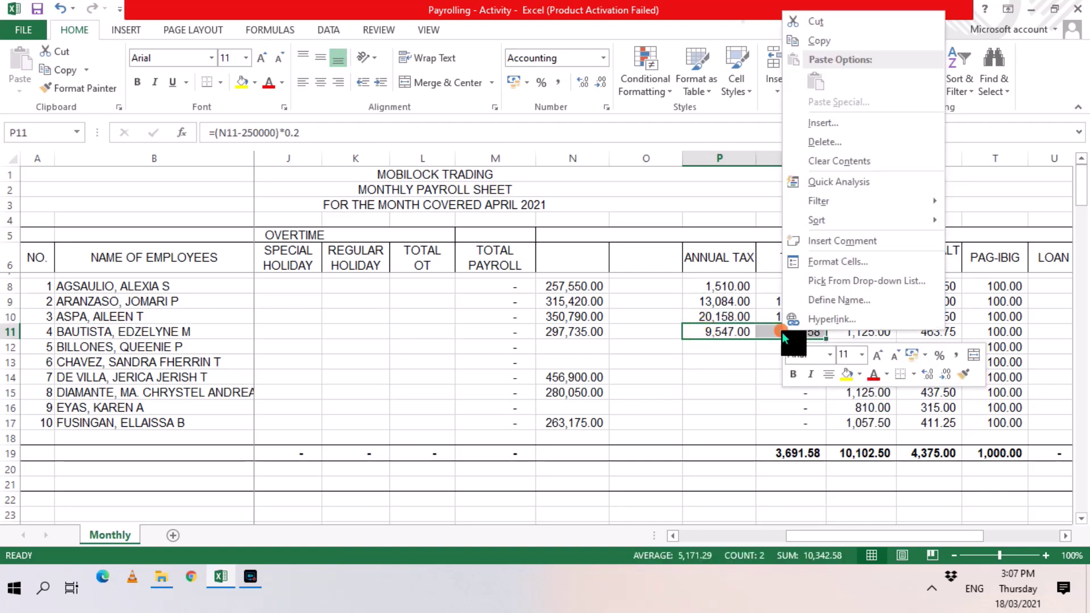
left_click(838, 47)
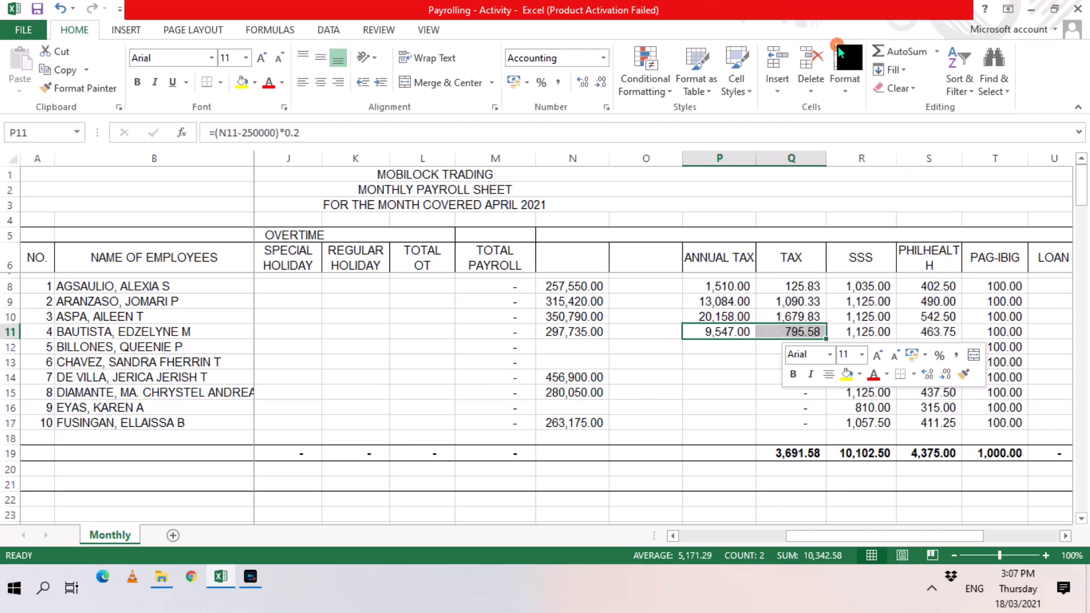
left_click(720, 390)
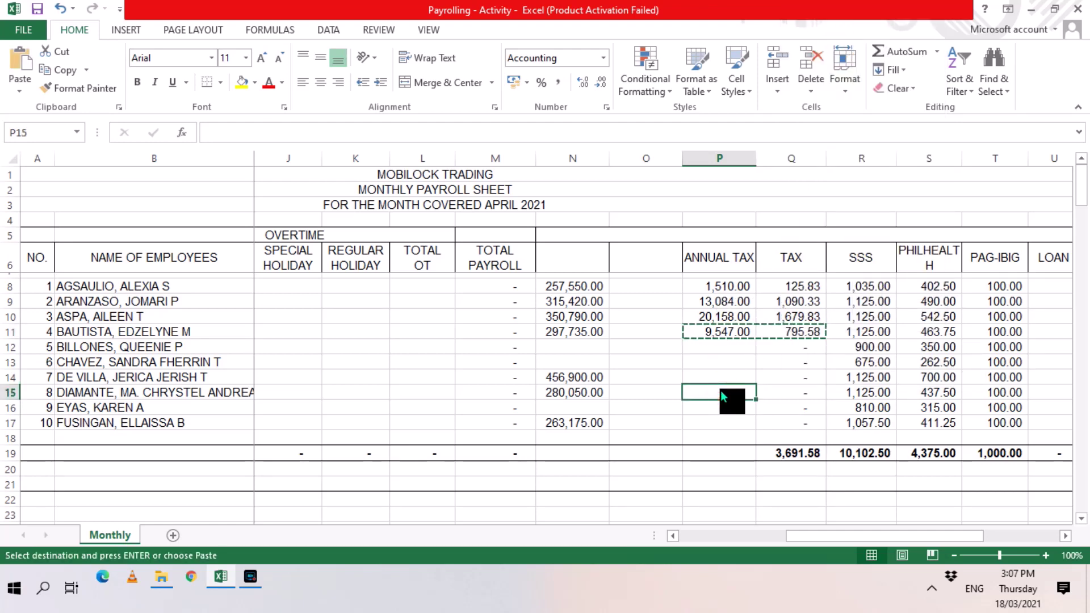
key("Return")
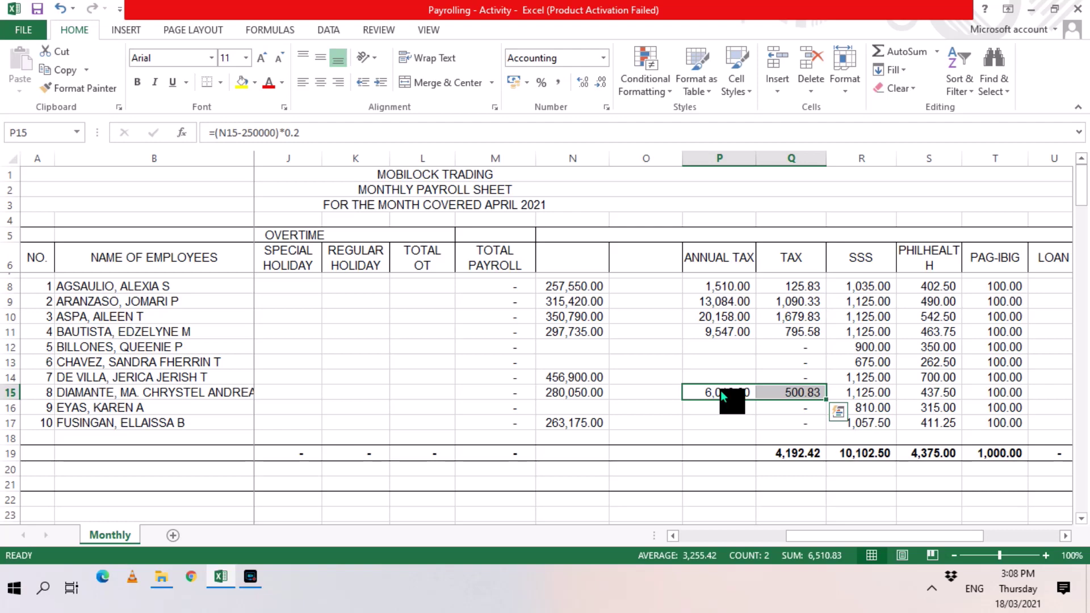
right_click(721, 391)
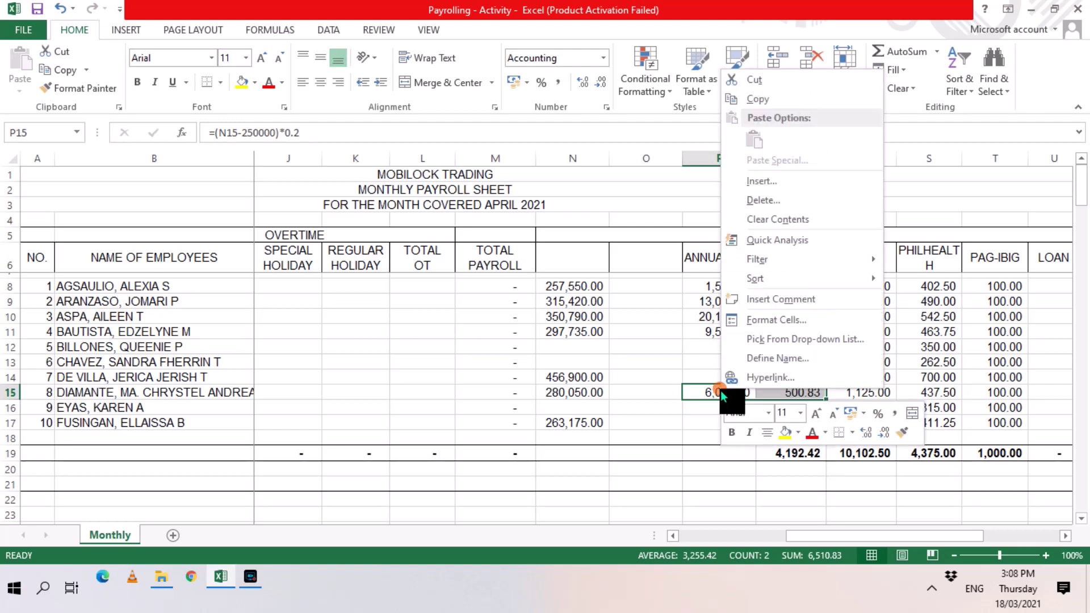
left_click(761, 99)
left_click(706, 422)
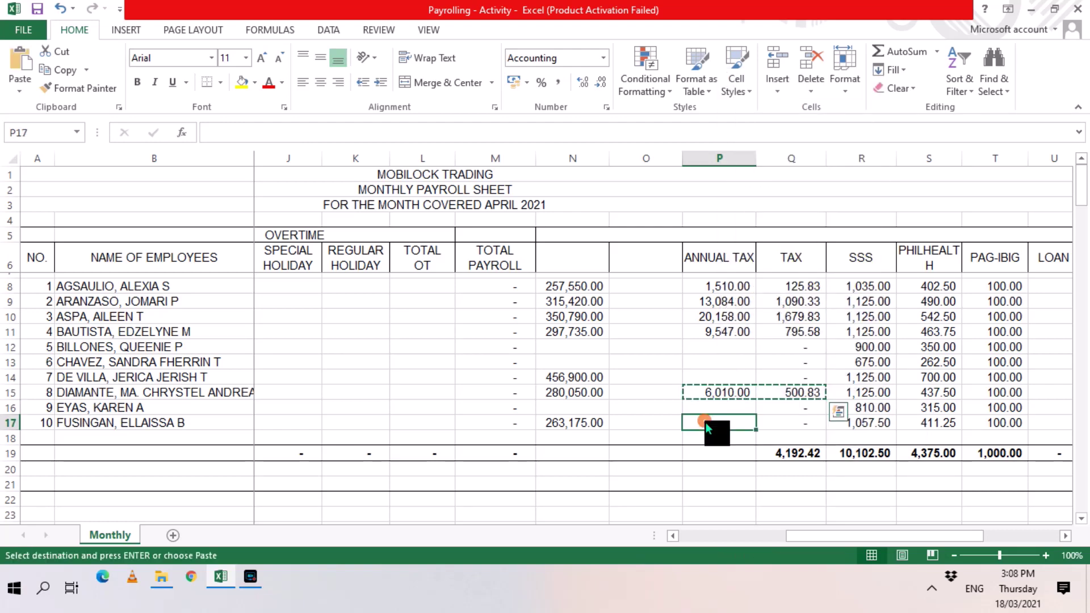
key("Return")
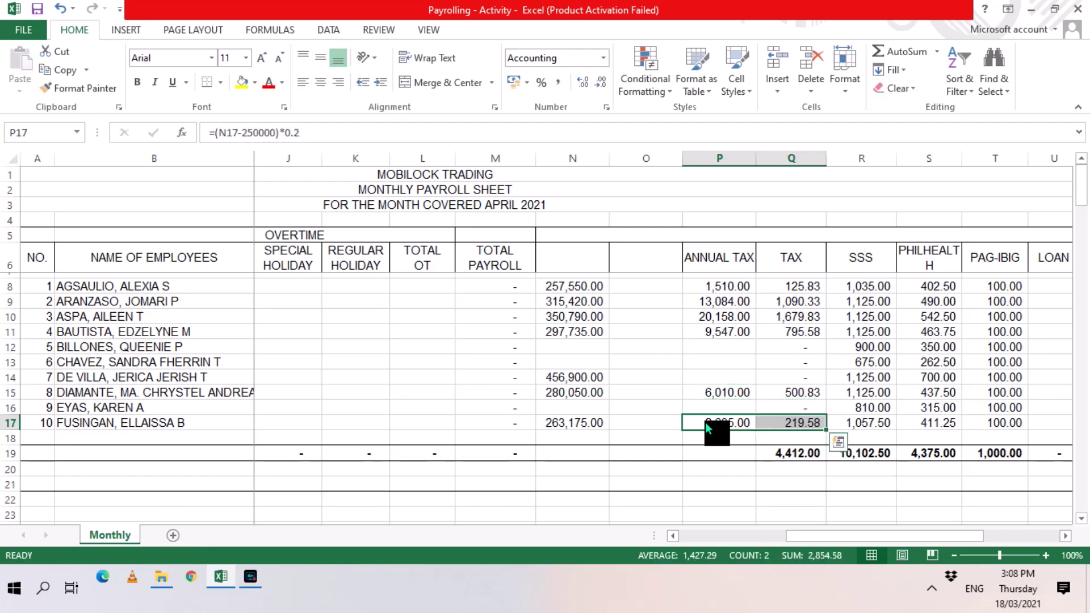
left_click(575, 380)
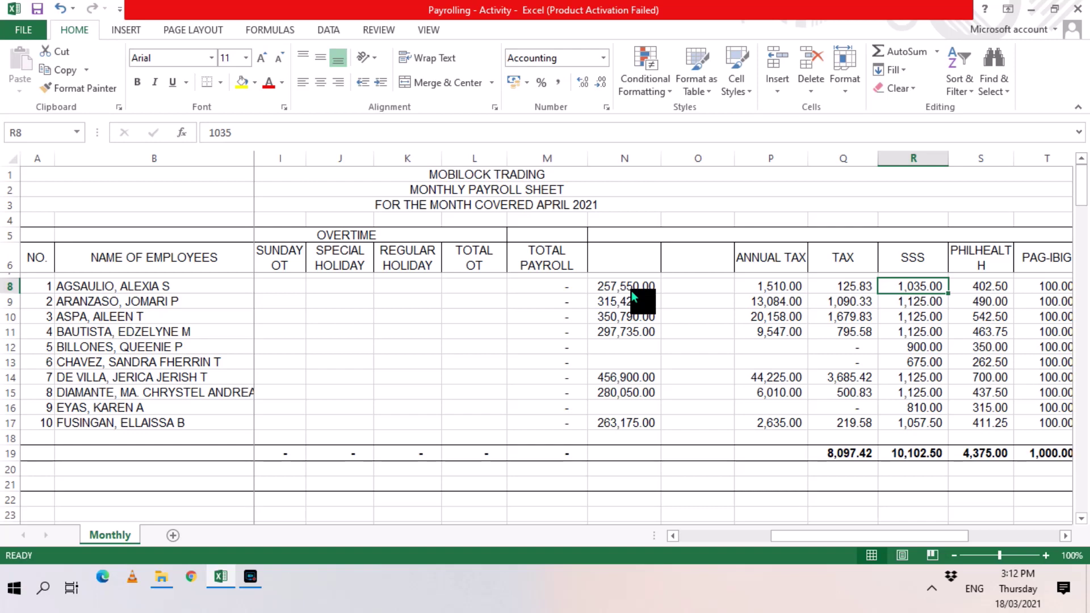
Hide the taxable-income and ANNUAL TAX working columns N:P
key("Left")
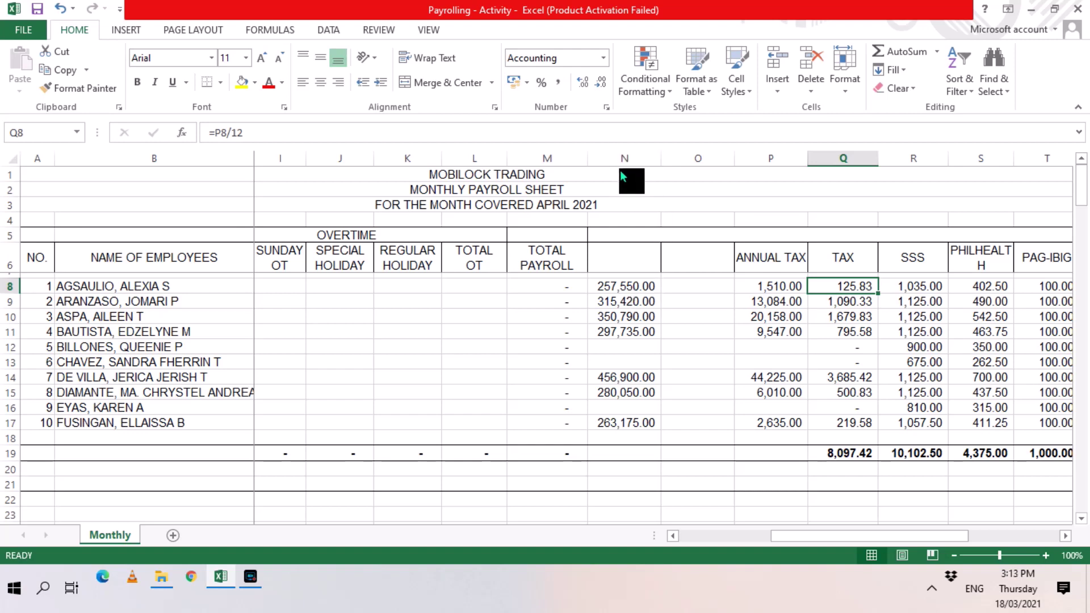
left_click_drag(621, 159, 752, 171)
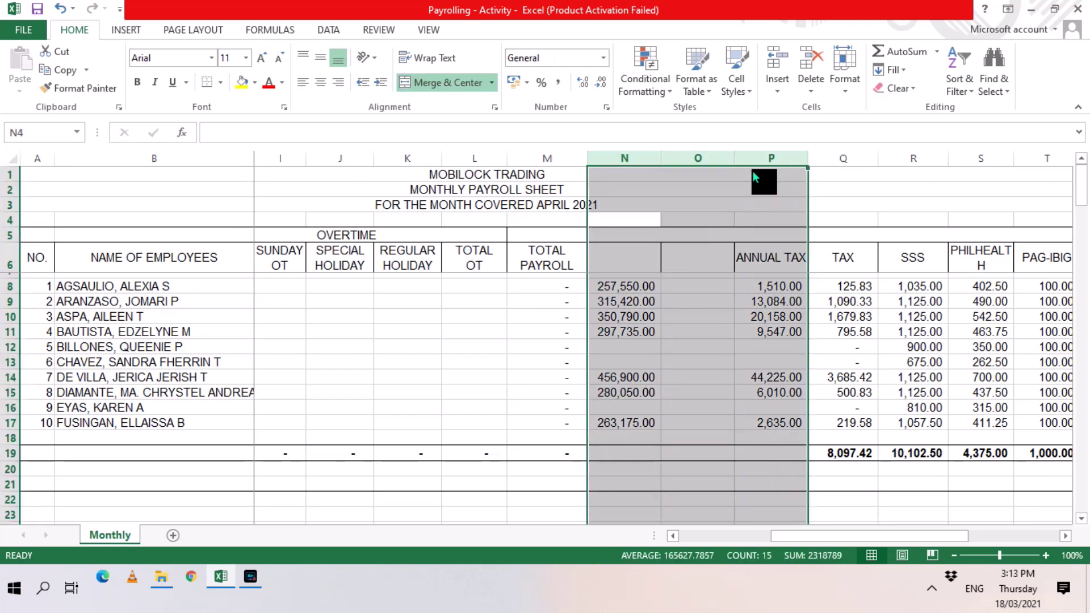
right_click(752, 174)
key("Escape")
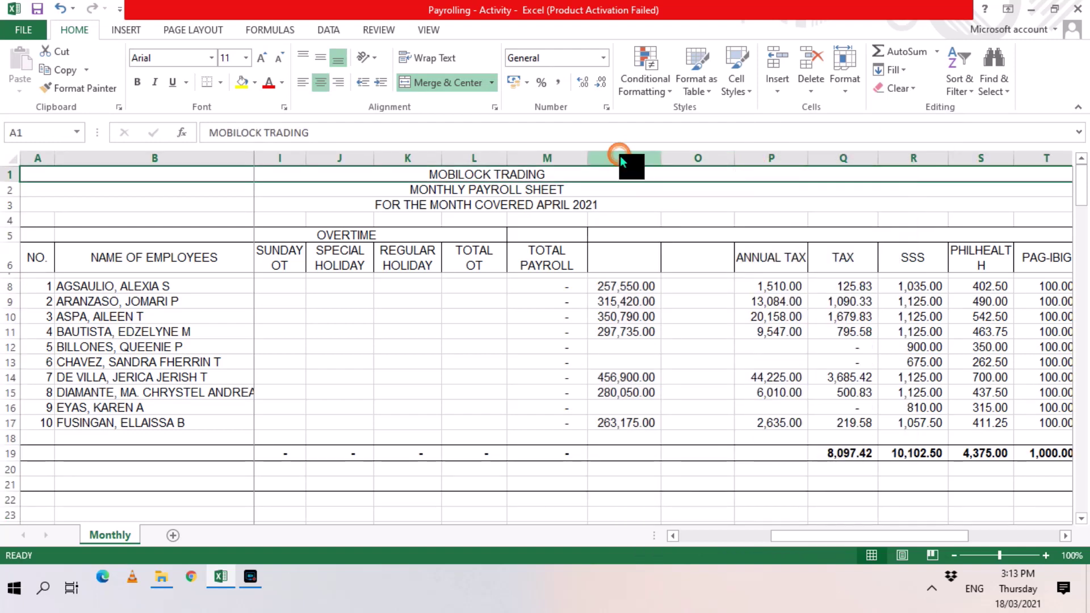
left_click_drag(624, 163, 757, 163)
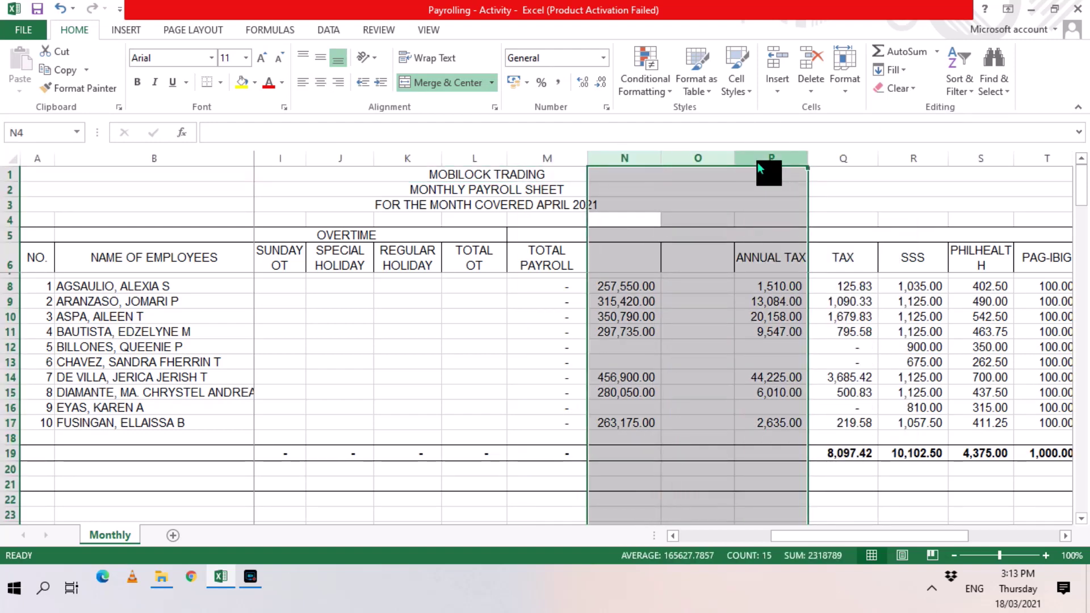
right_click(757, 163)
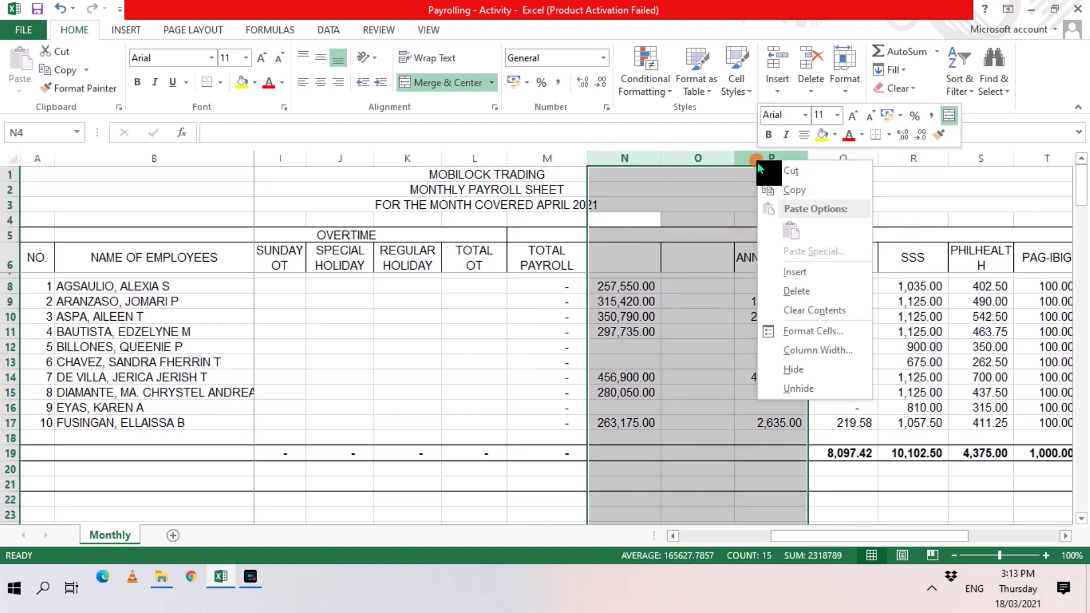
left_click(793, 370)
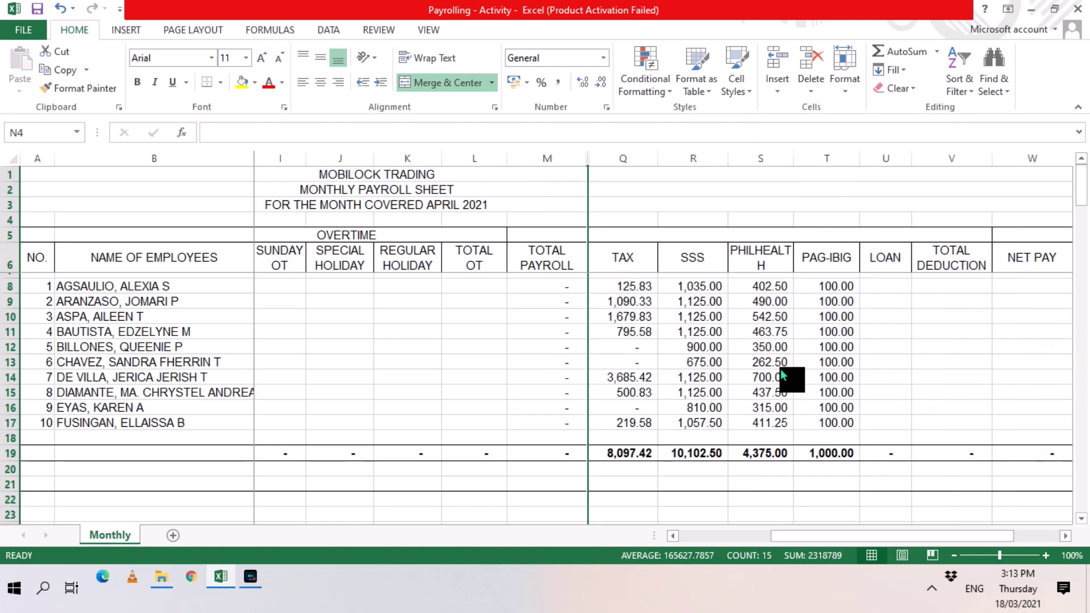
AutoSum Q8:U8 in V8 for employee 1's total deduction
left_click(998, 290)
key("Left")
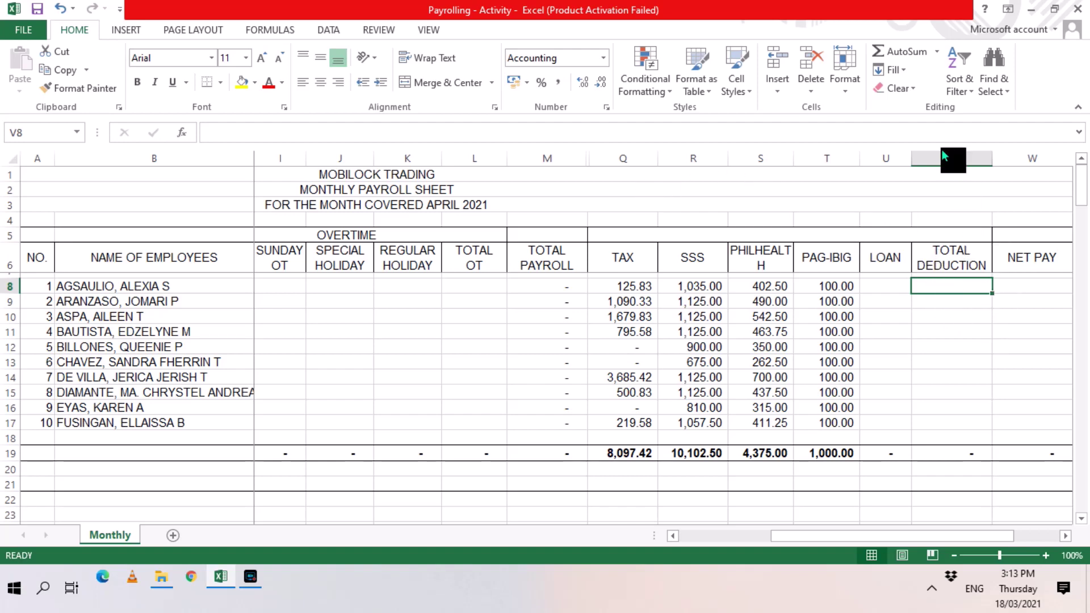
left_click(903, 56)
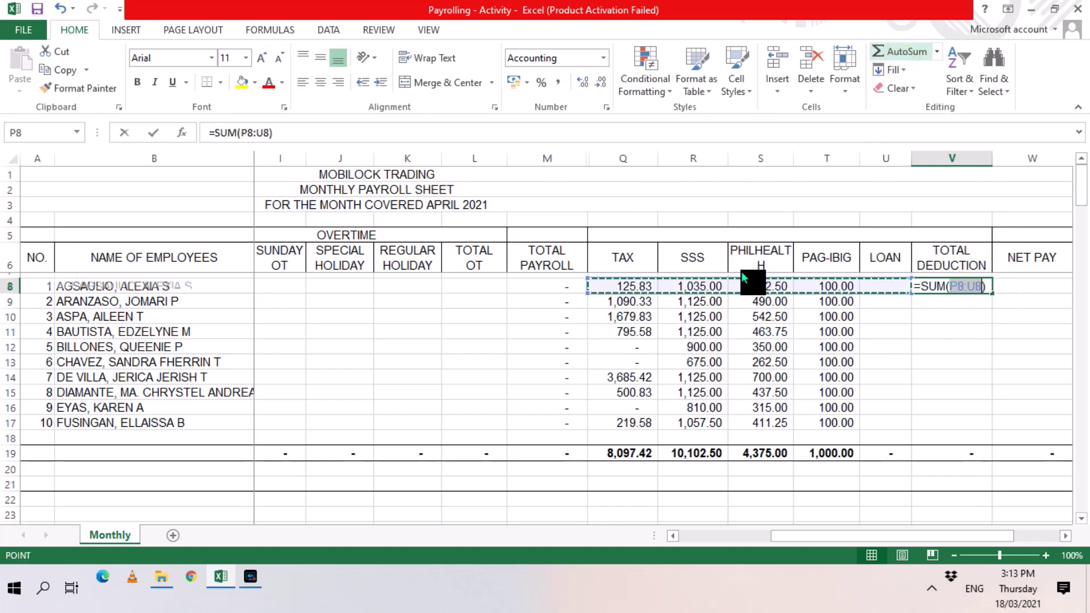
left_click(638, 288)
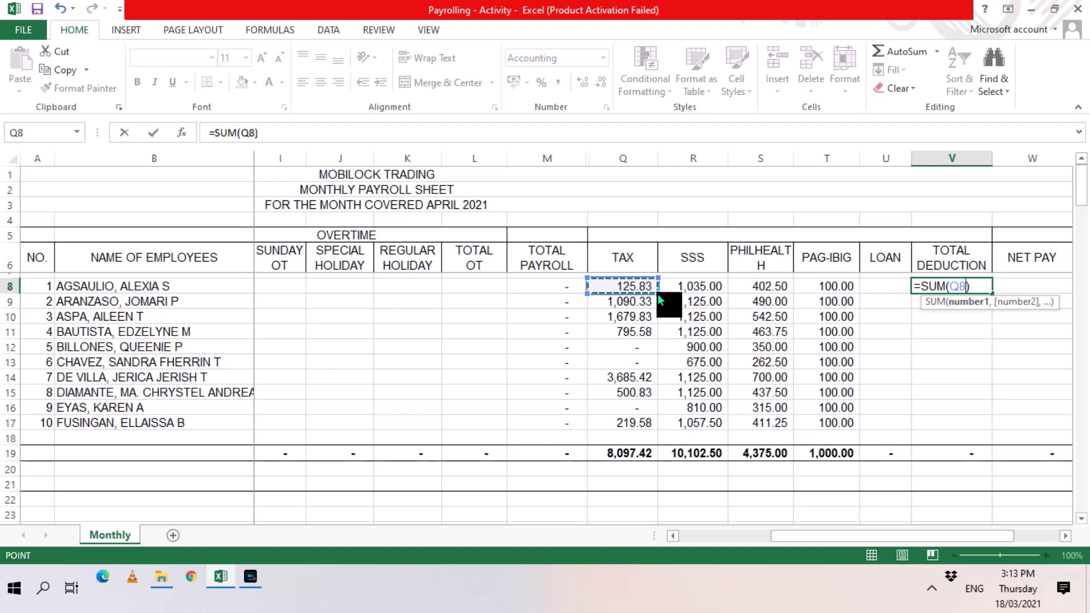
left_click_drag(637, 288, 883, 285)
key("ctrl+Return")
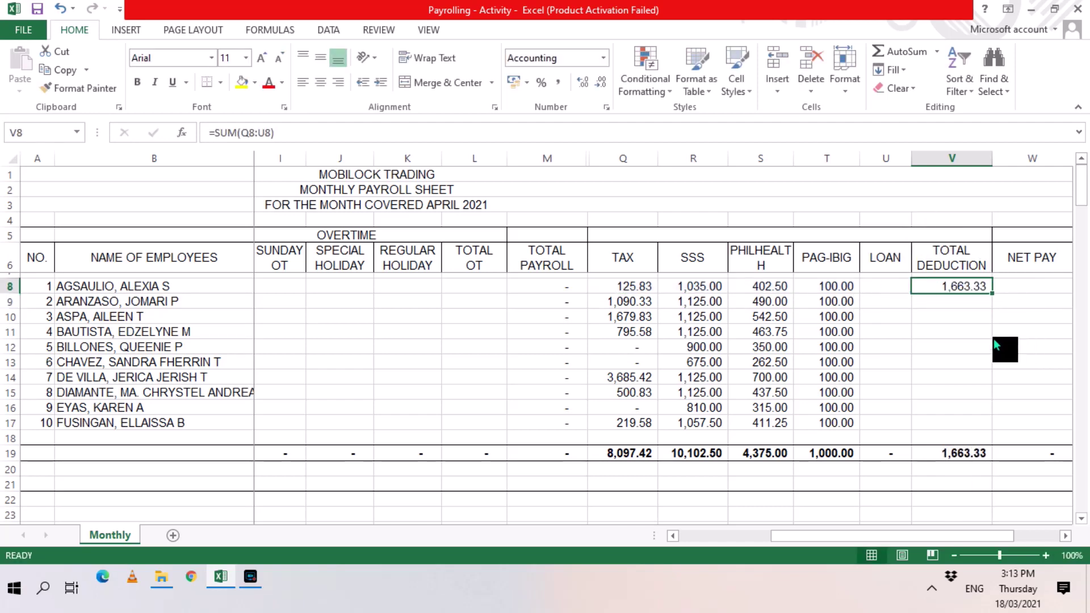
Copy the V8 total deduction formula into V9:V17
right_click(943, 289)
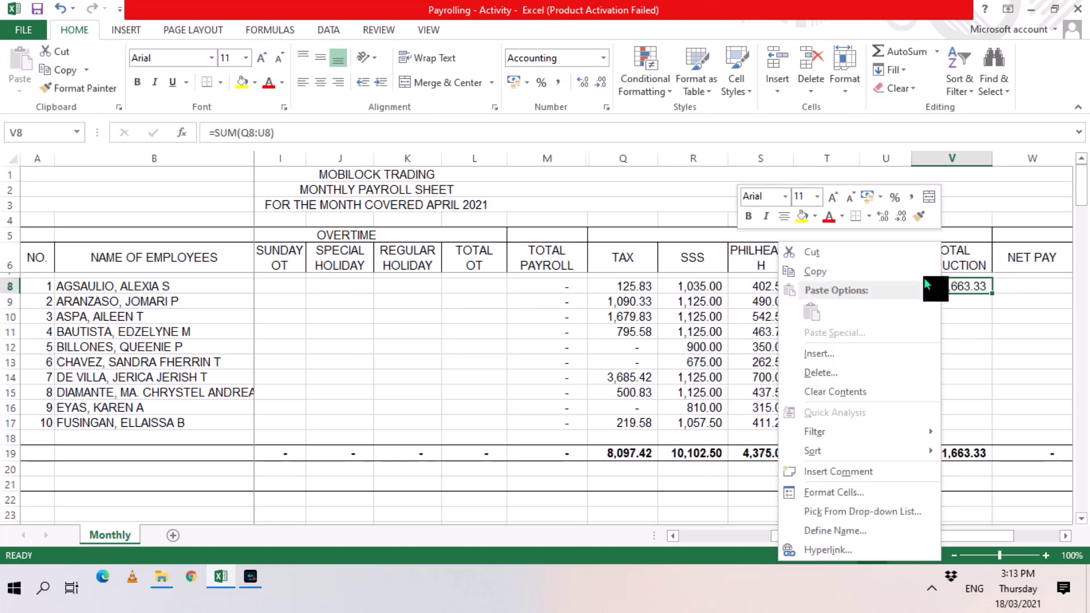
left_click(870, 268)
left_click(948, 301)
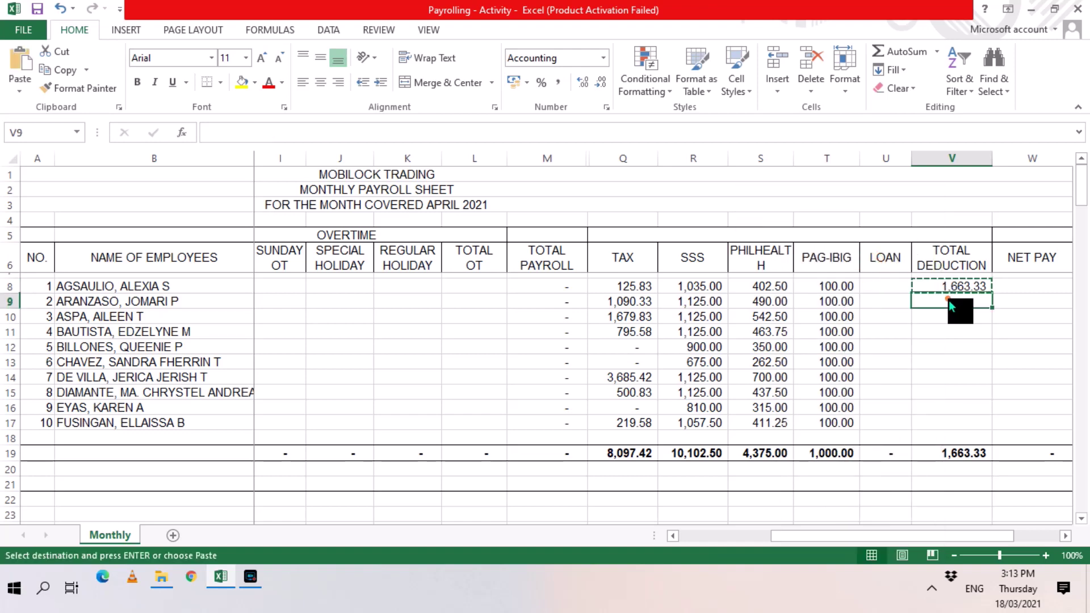
left_click_drag(952, 318, 951, 428)
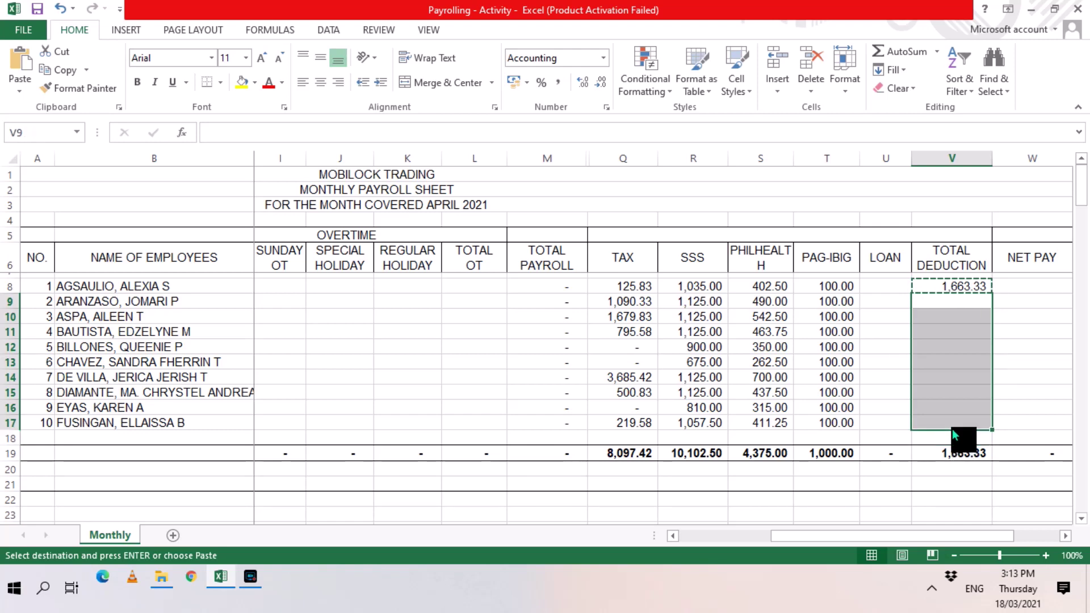
key("Return")
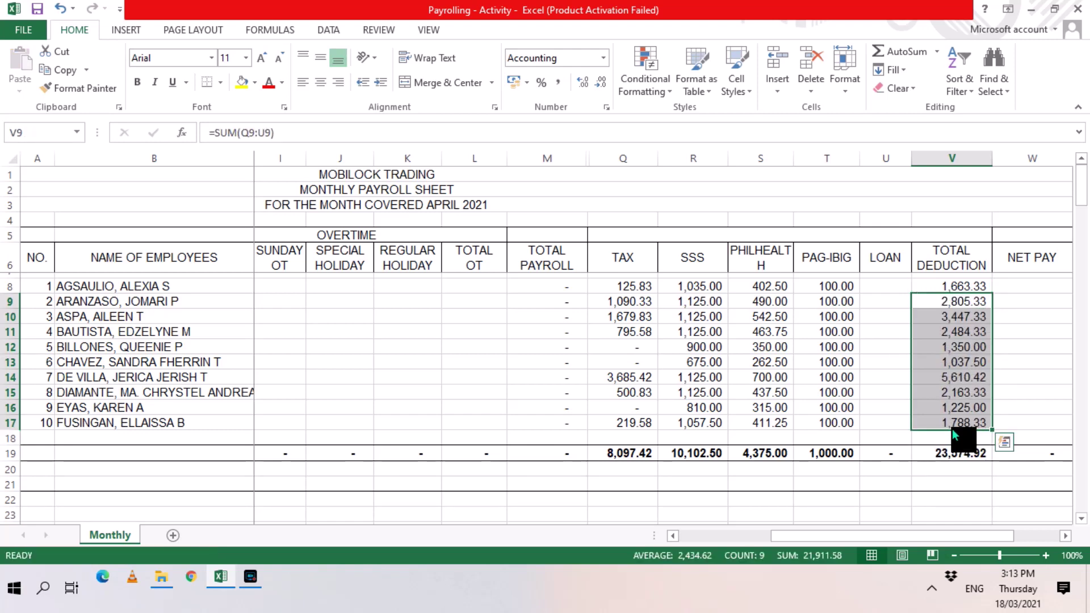
key("Down")
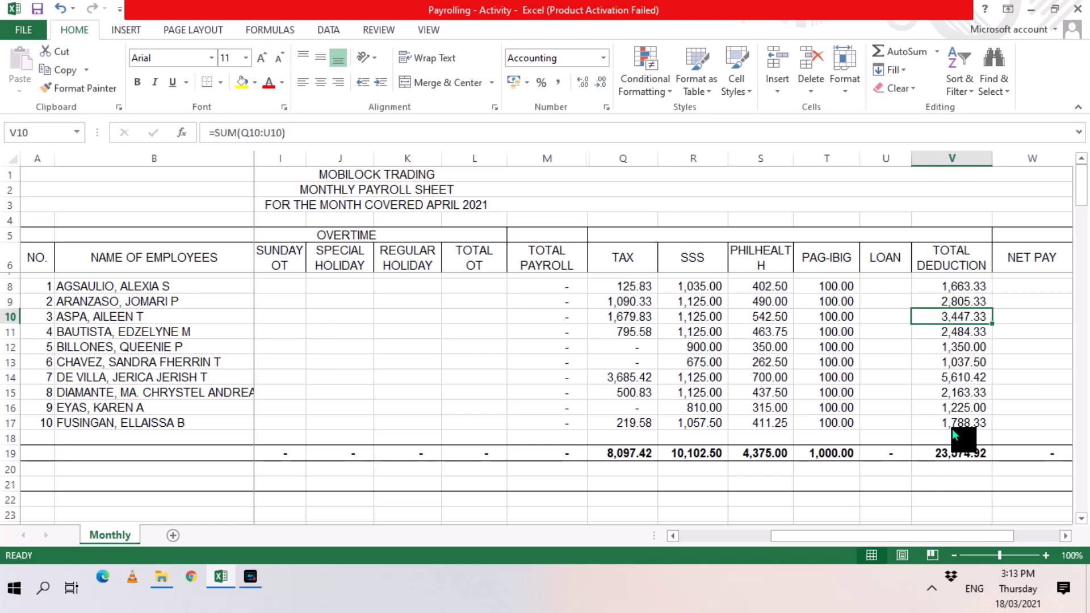
key("Up")
key("Up")
key("Right")
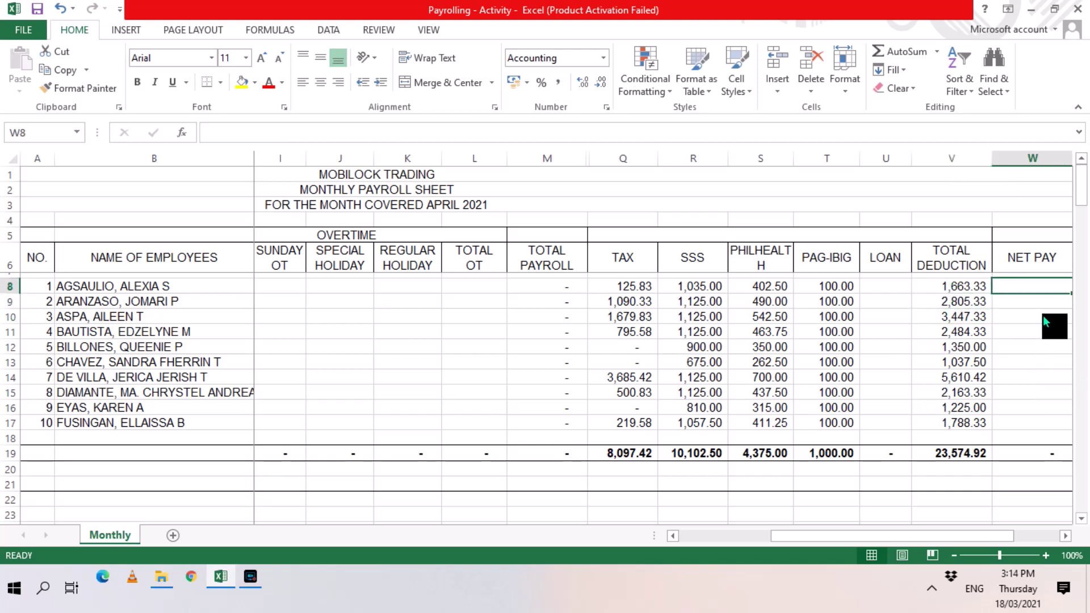
Enter =M8-V8 in W8 for employee 1's net pay
type("=")
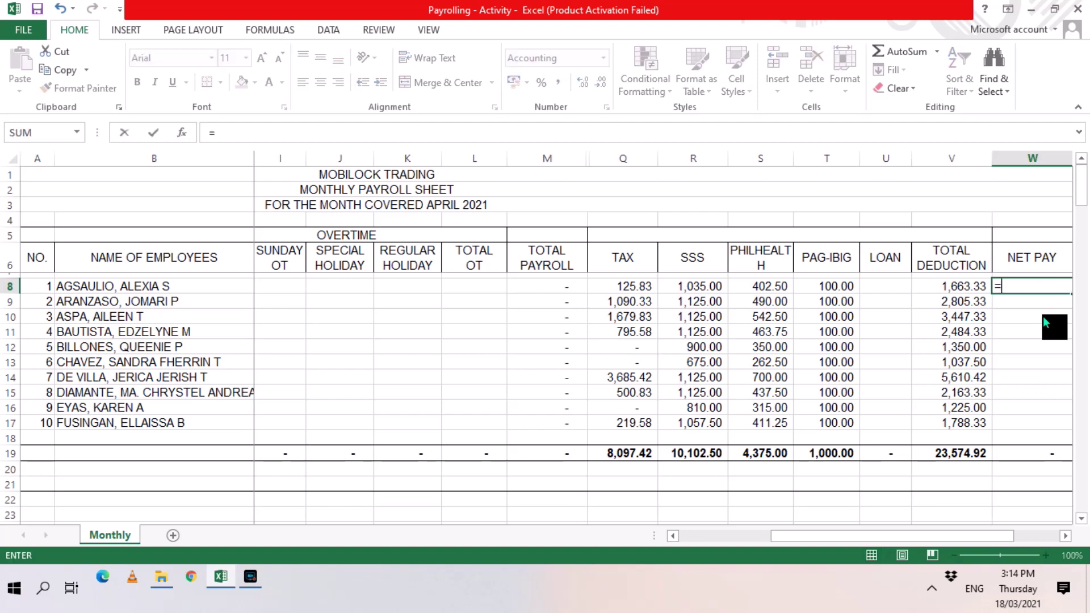
left_click(562, 289)
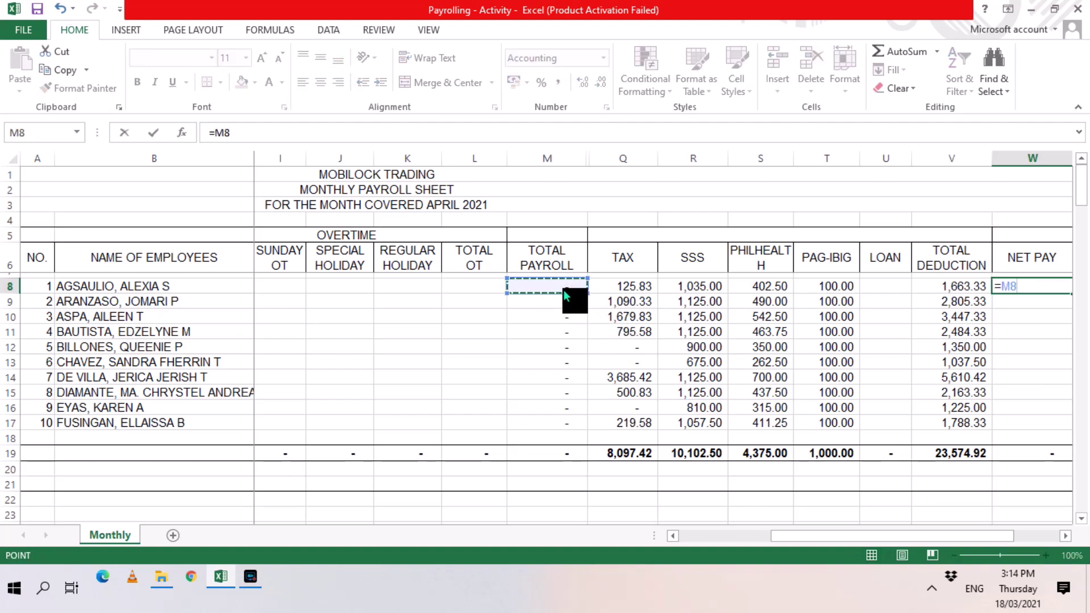
type("-")
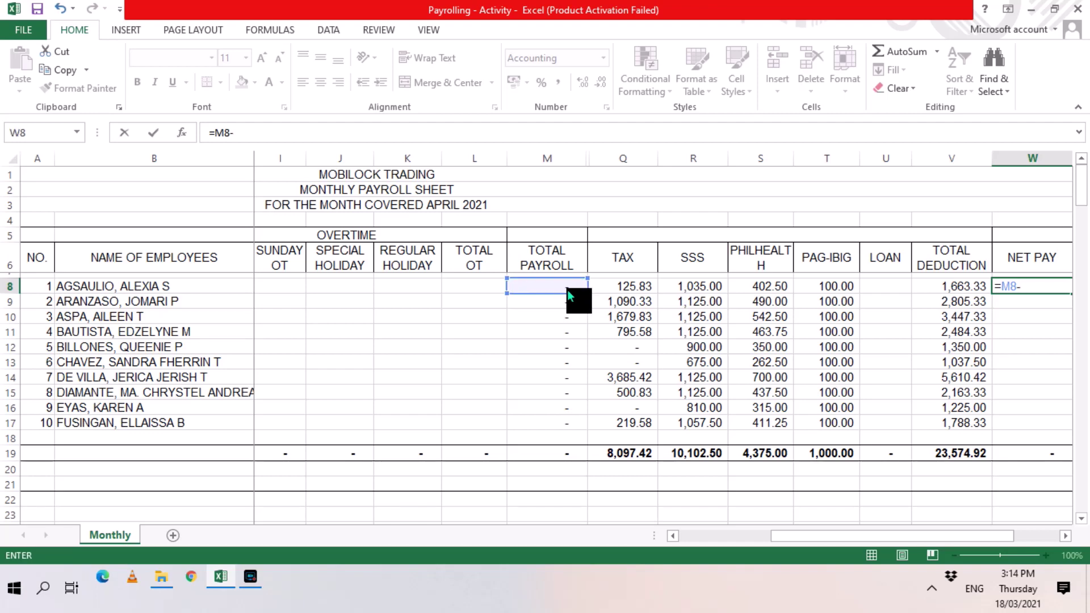
left_click(927, 285)
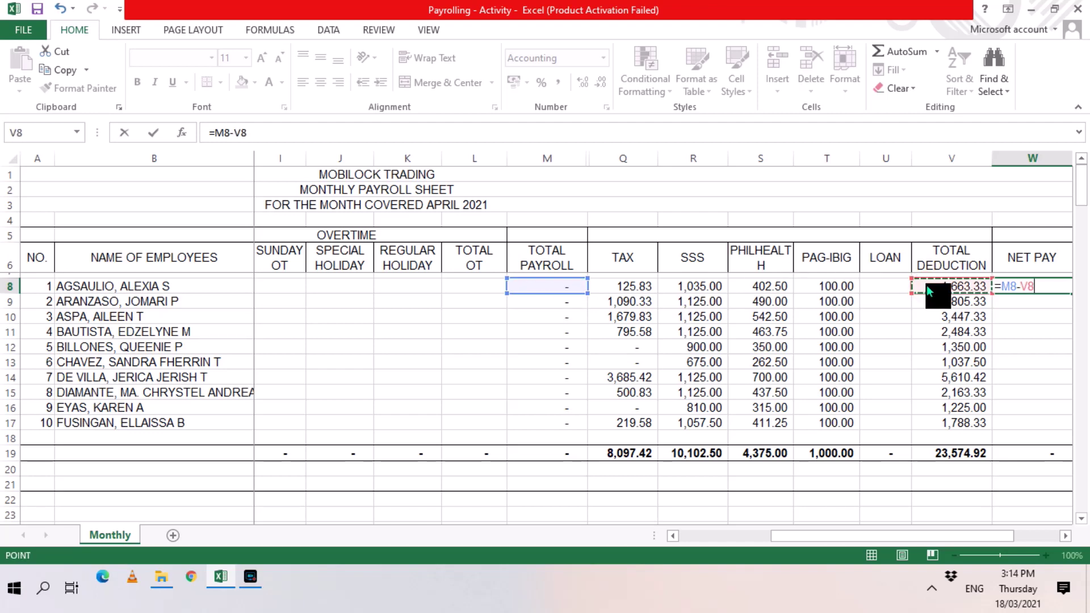
key("Return")
Copy the W8 net pay formula into W9:W17
left_click(1017, 289)
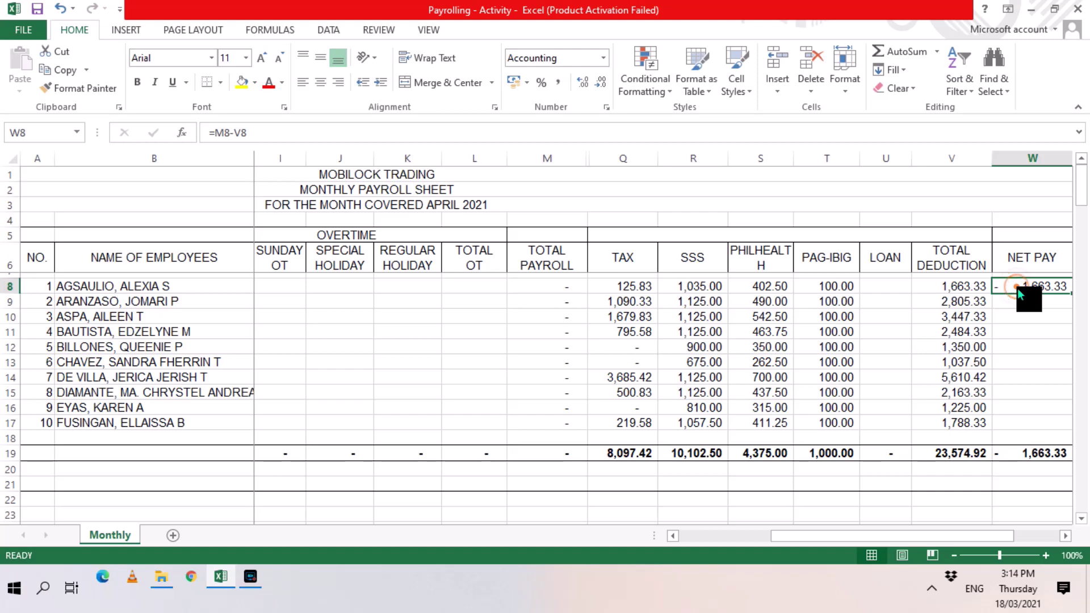
right_click(1017, 289)
left_click(968, 274)
left_click_drag(1018, 302, 1011, 421)
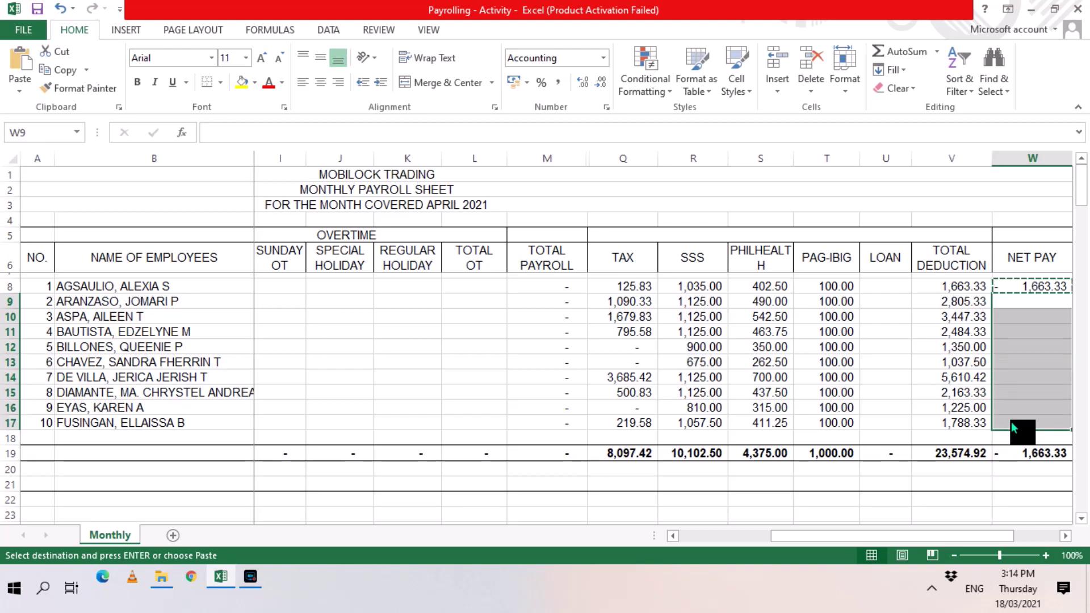
key("Return")
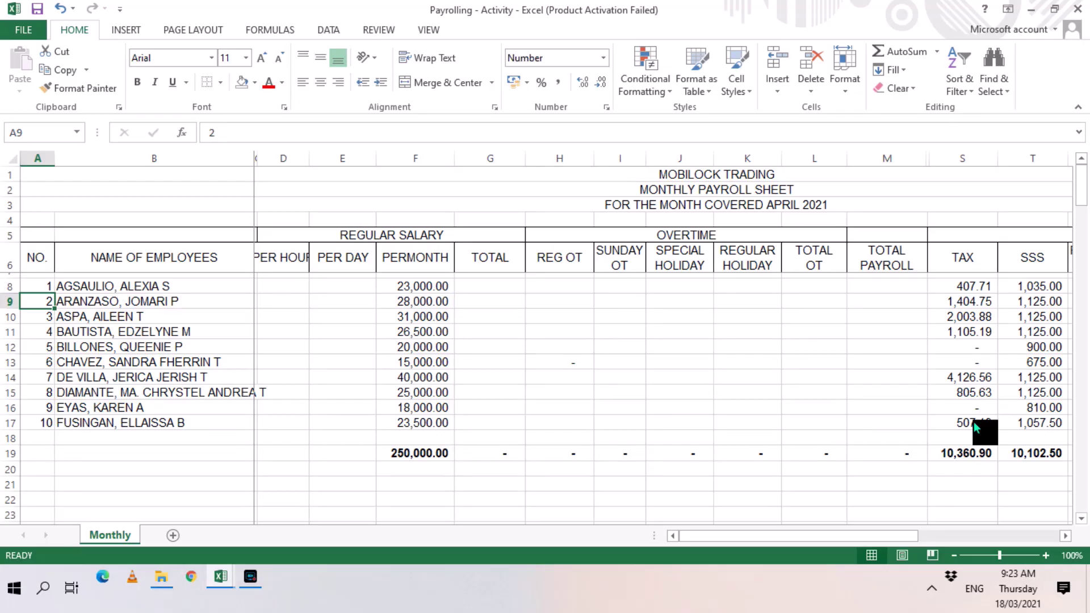
Enter =F8 in G8 so the regular salary total equals the monthly pay
key("Right")
key("Right")
key("Right")
key("Right")
key("Right")
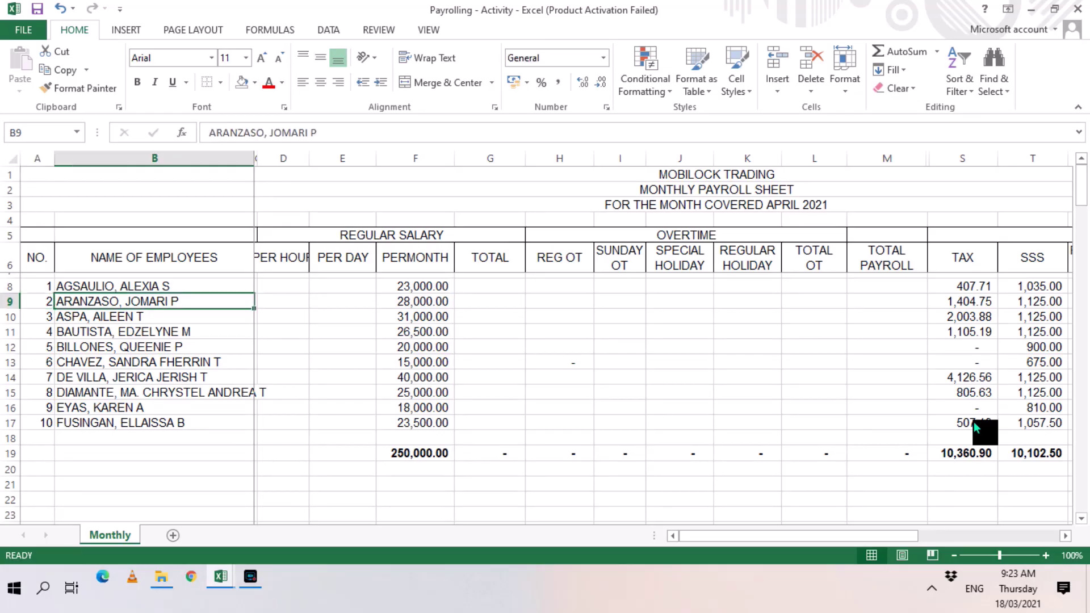
key("Up")
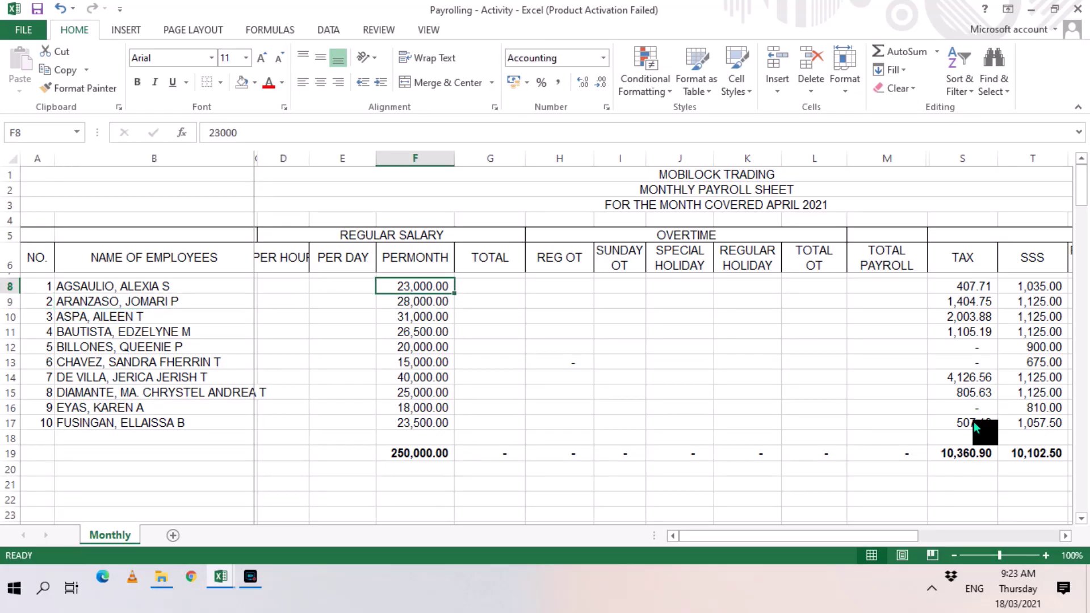
key("Left")
key("Left")
key("Right")
key("Right")
key("Right")
type("=")
key("Left")
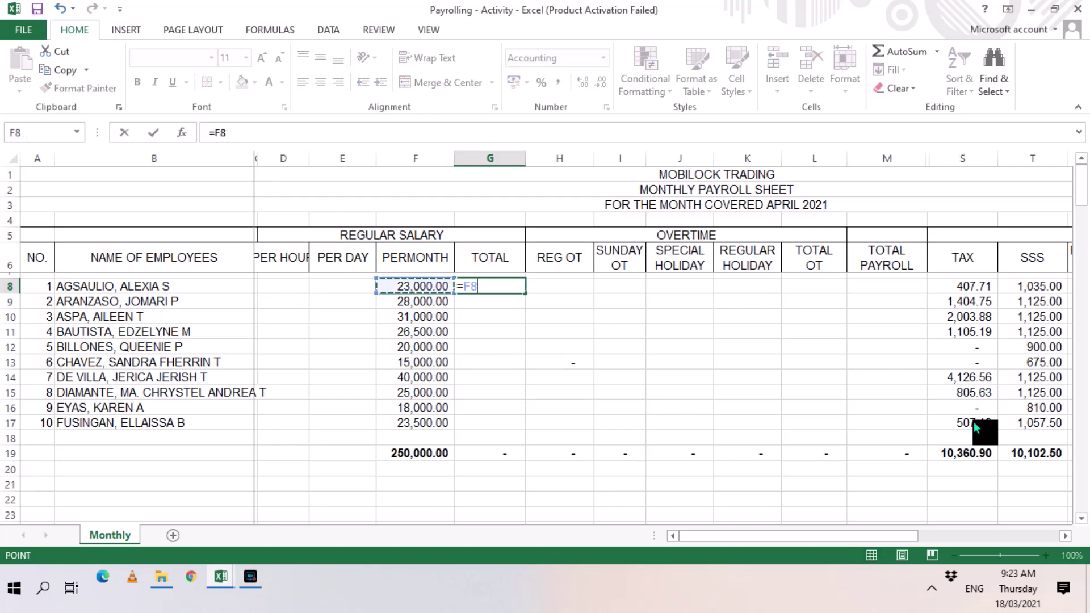
key("Return")
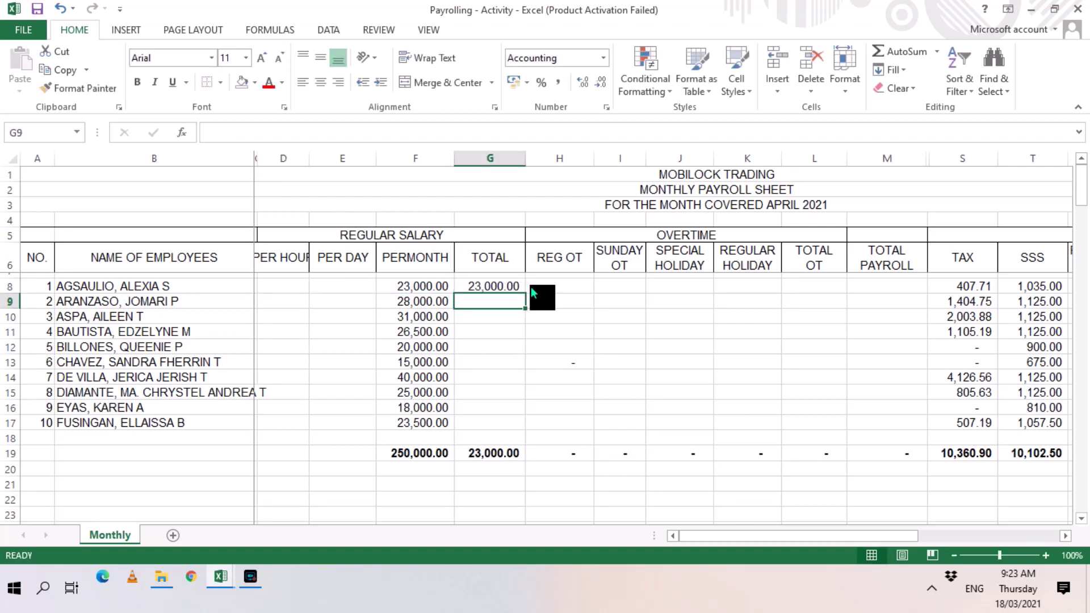
Copy the G8 total formula into G9:G17
left_click(503, 285)
right_click(503, 285)
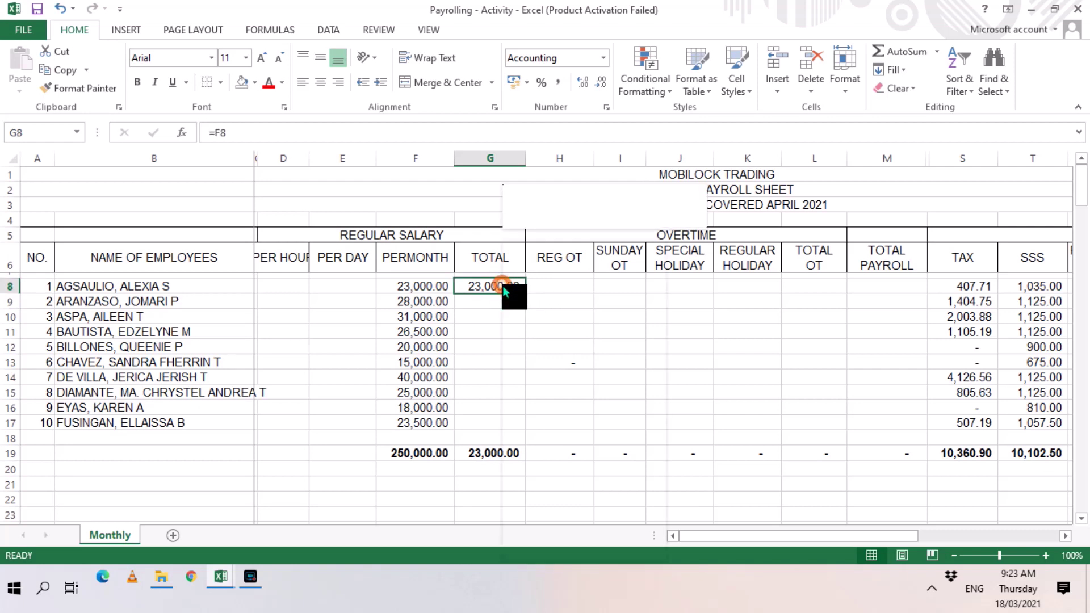
left_click(545, 270)
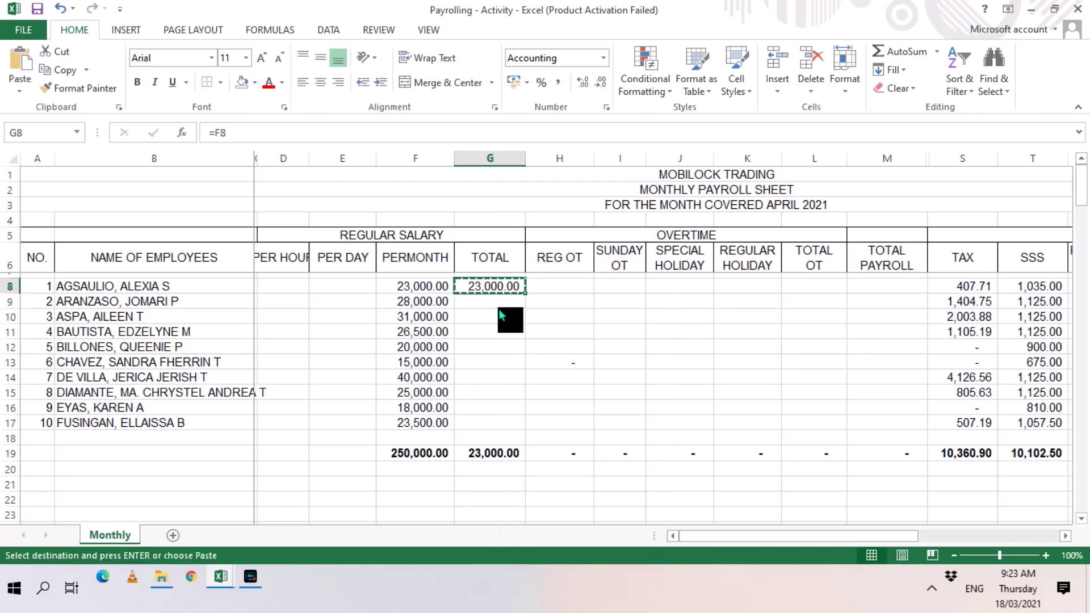
left_click_drag(498, 307, 491, 425)
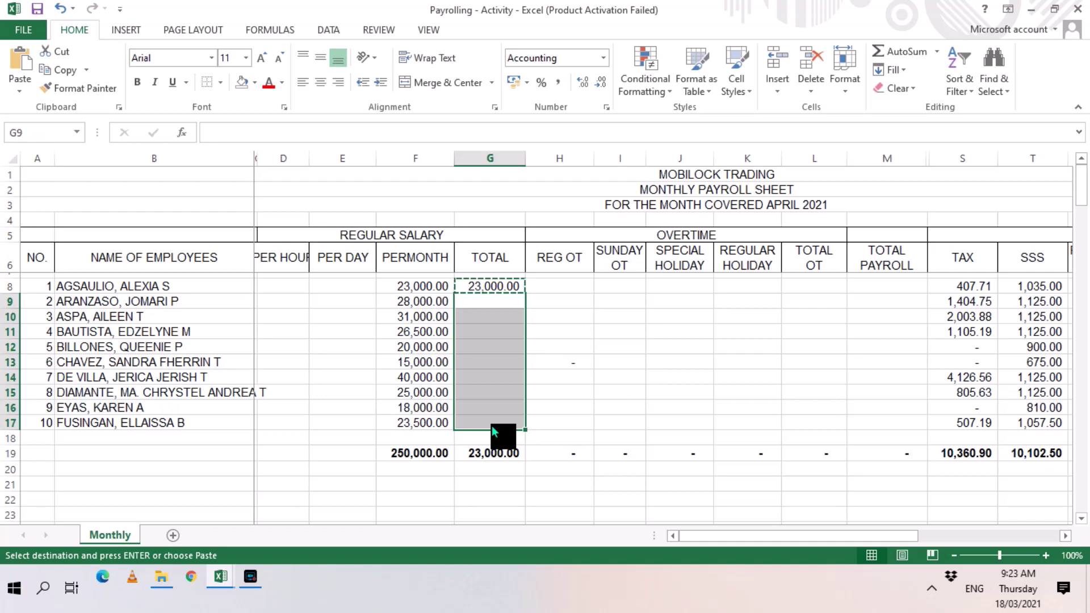
key("Return")
key("Up")
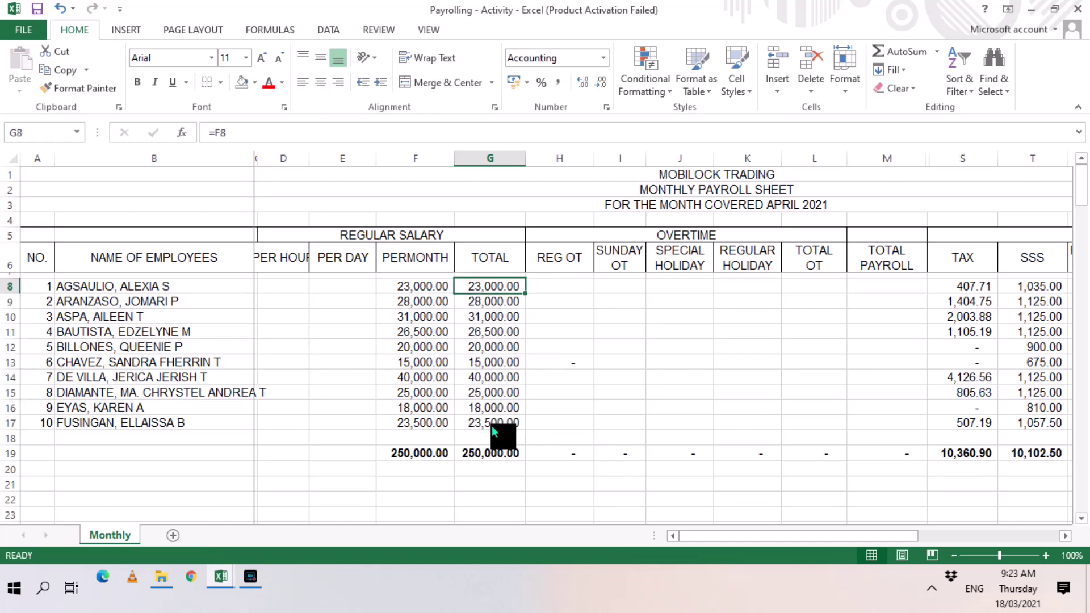
key("Left")
key("Left")
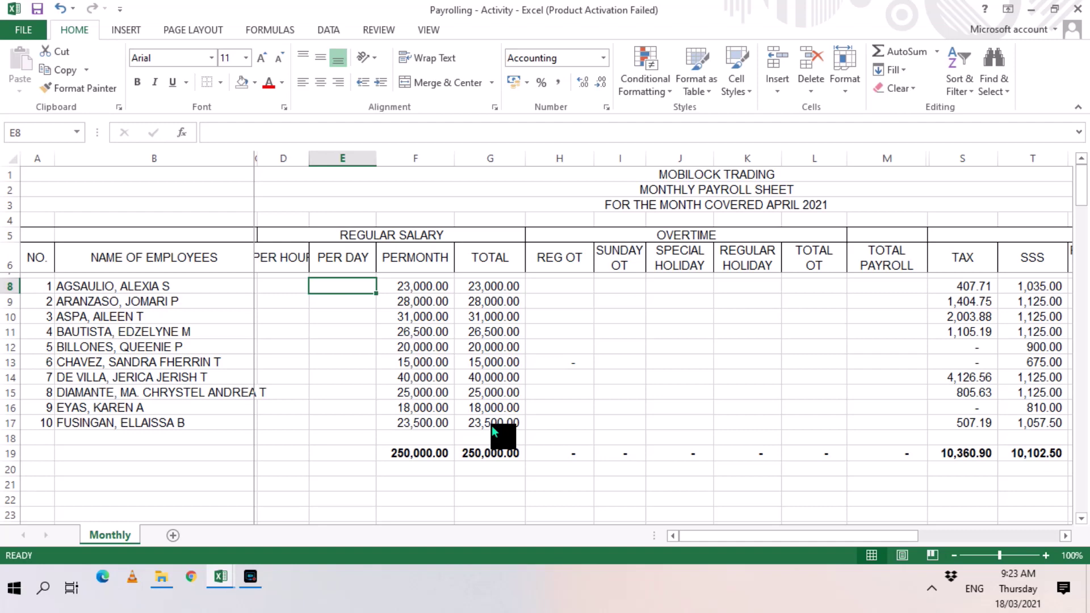
Enter =F8/26 in E8 for employee 1's per-day rate
type("=")
key("Right")
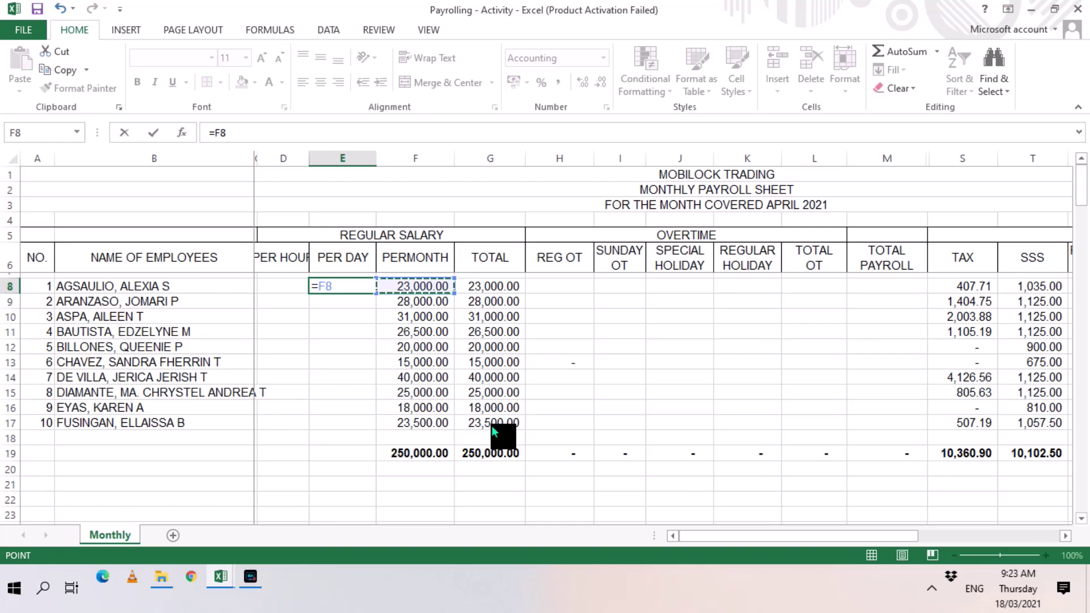
type("/2")
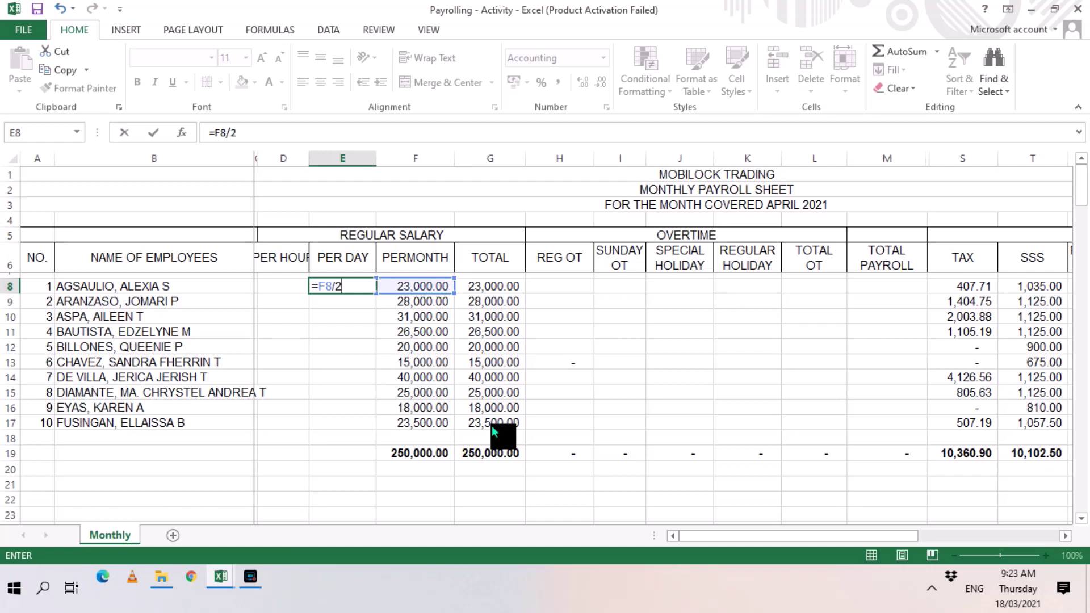
type("6")
key("Return")
key("Up")
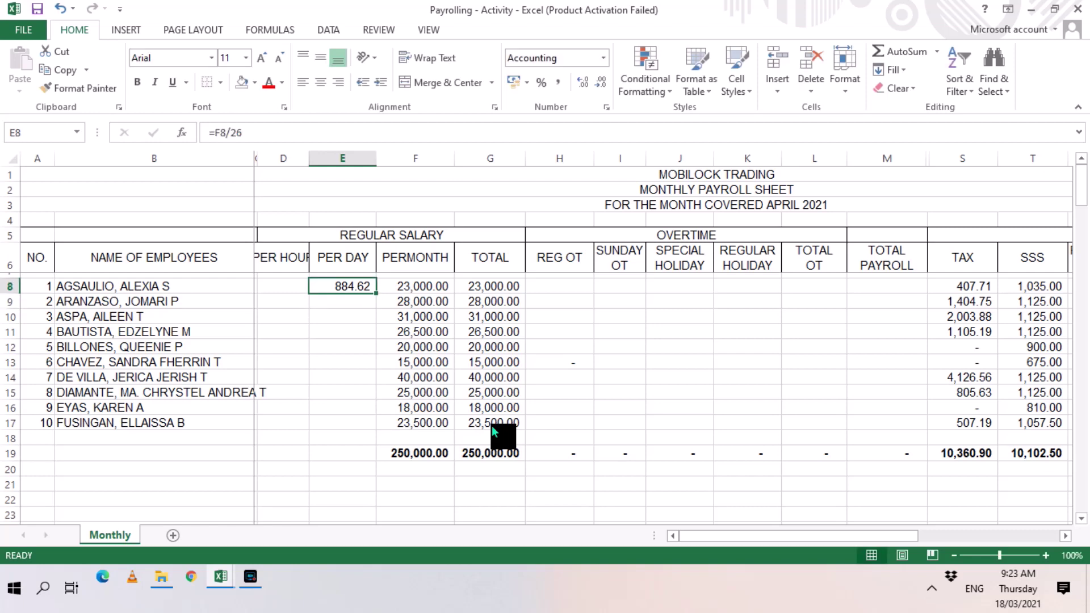
Copy the E8 per-day formula into E9:E17
right_click(344, 284)
left_click(391, 275)
left_click(360, 304)
left_click_drag(361, 306, 356, 430)
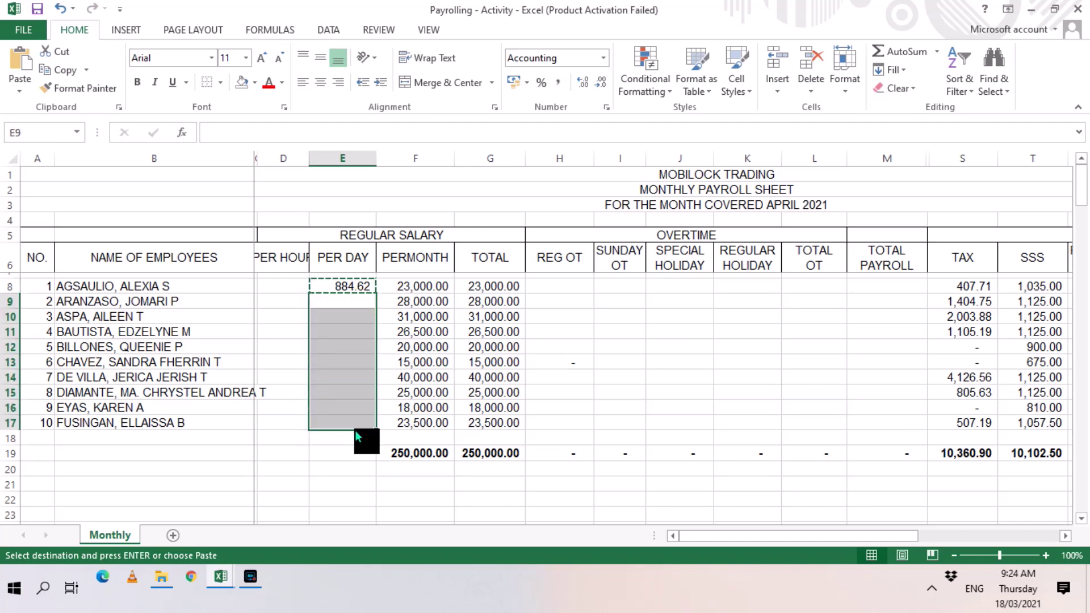
key("Return")
key("Down")
key("Down")
key("Down")
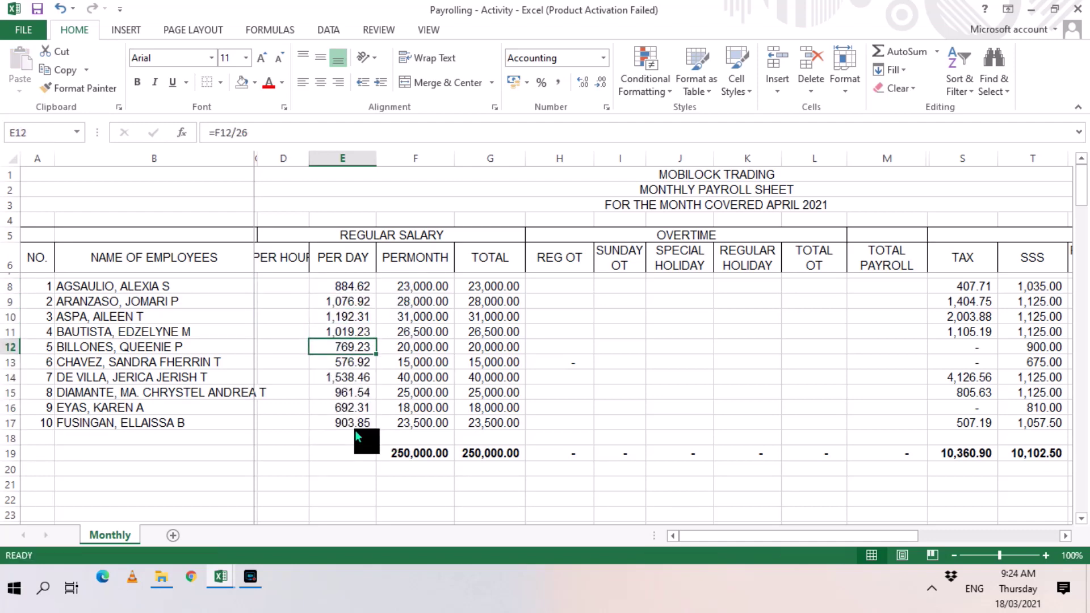
key("Down")
key("Down")
key("Up")
key("Up")
key("Up")
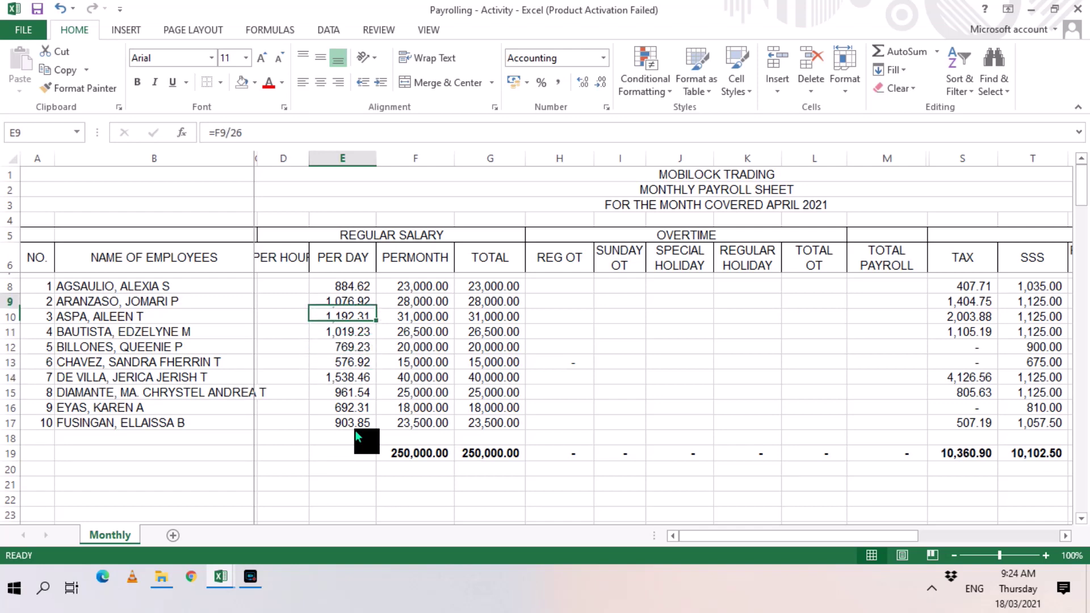
key("Up")
key("Up")
key("Left")
Enter =E8/8 in D8 for employee 1's hourly rate
type("=")
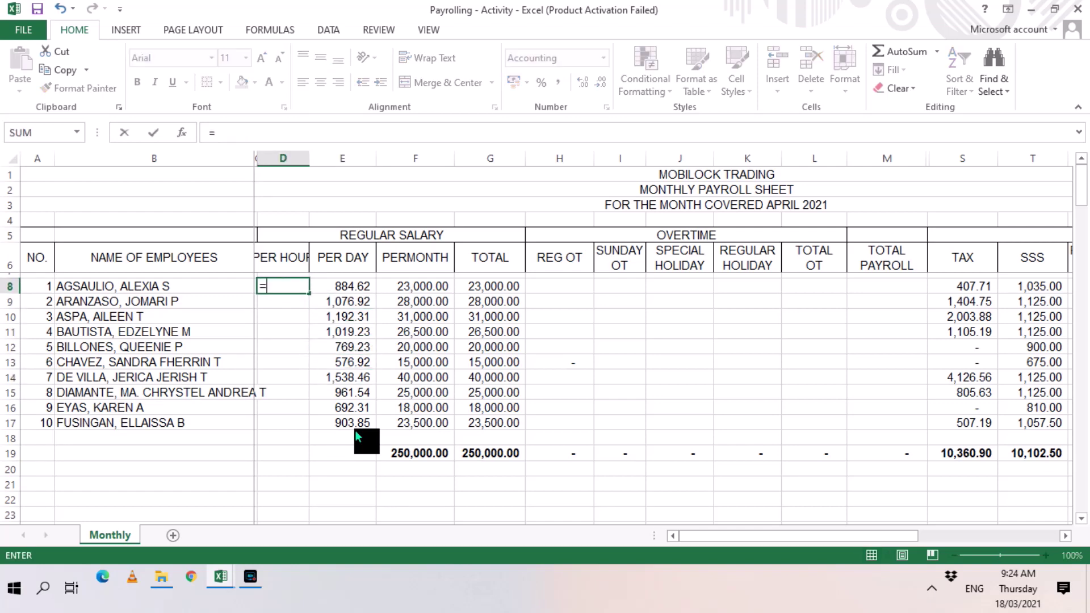
key("Right")
type("/")
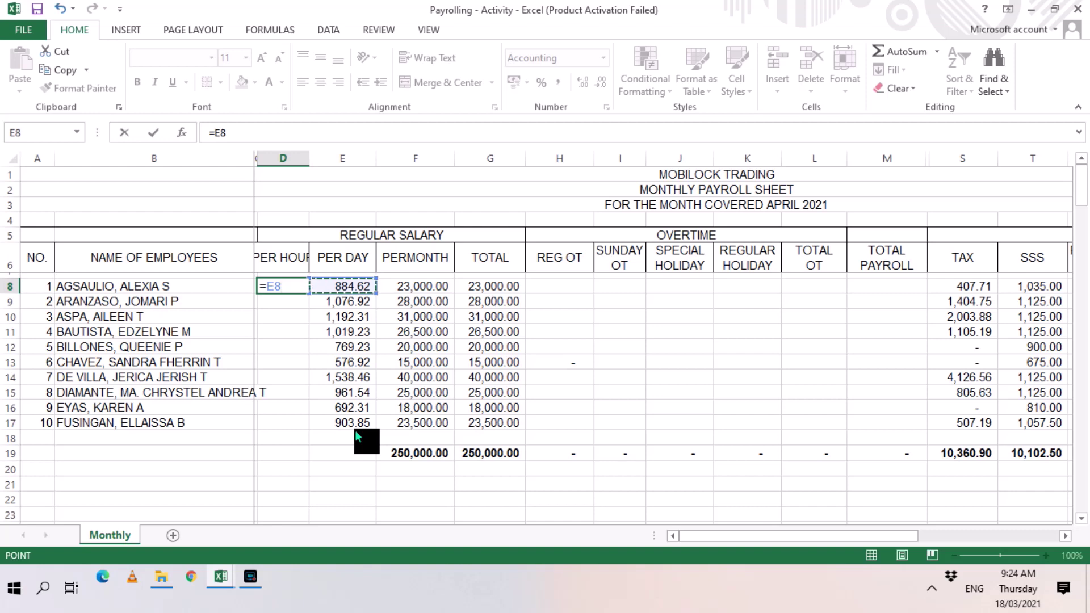
type("8")
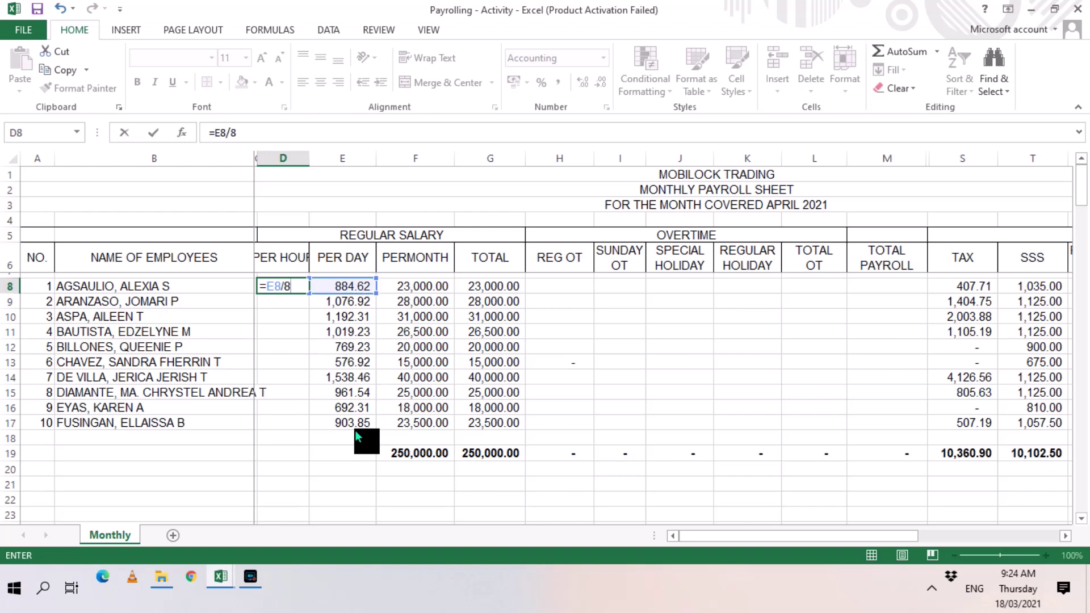
key("Return")
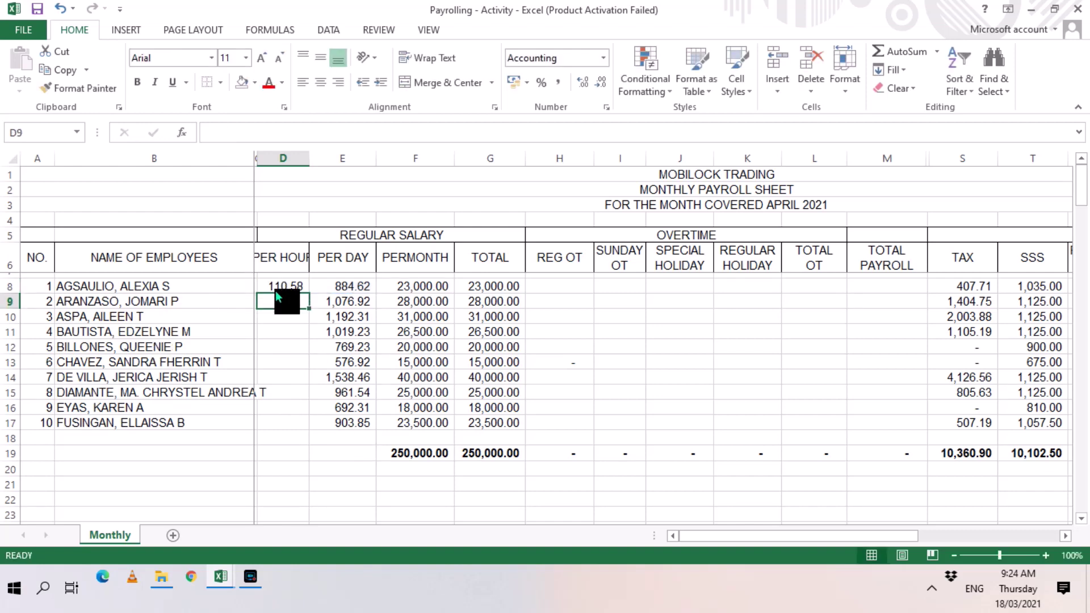
Copy the D8 per-hour formula into D9:D17
left_click(276, 290)
right_click(275, 289)
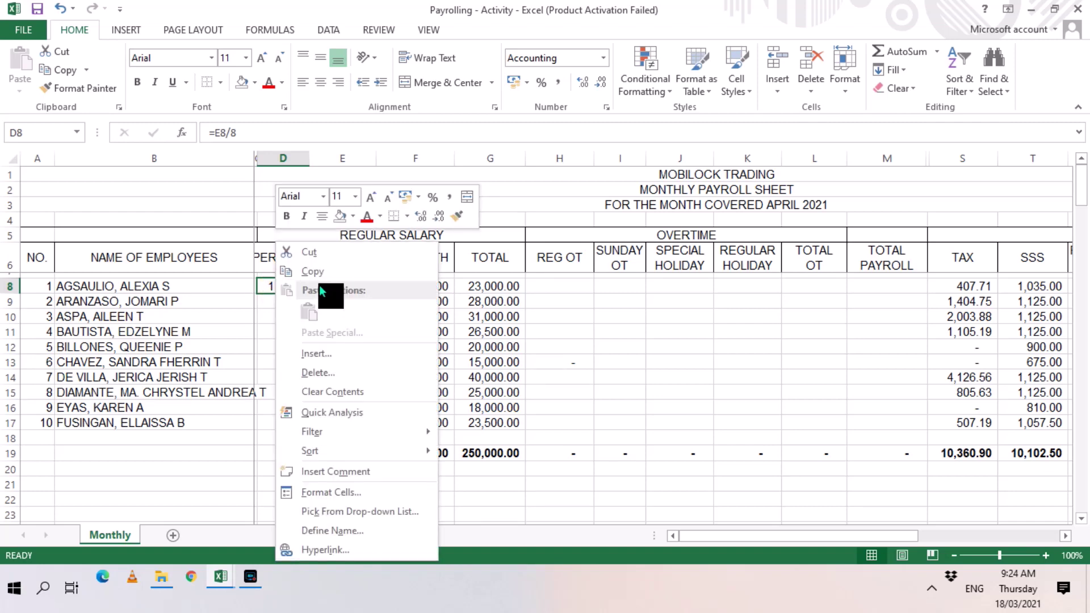
left_click(325, 277)
left_click(295, 307)
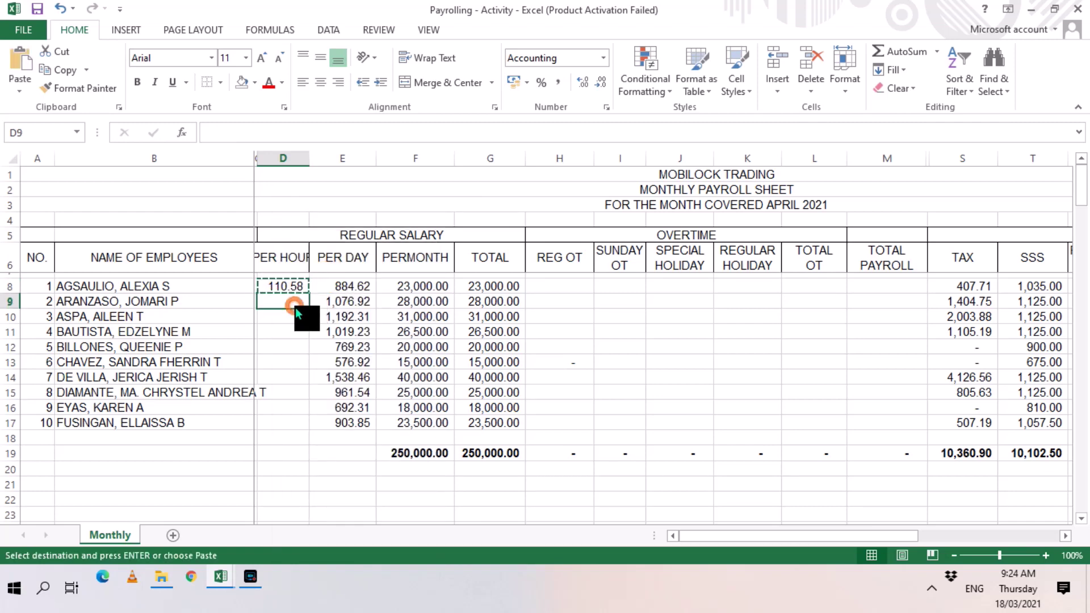
left_click_drag(296, 308, 302, 428)
key("Return")
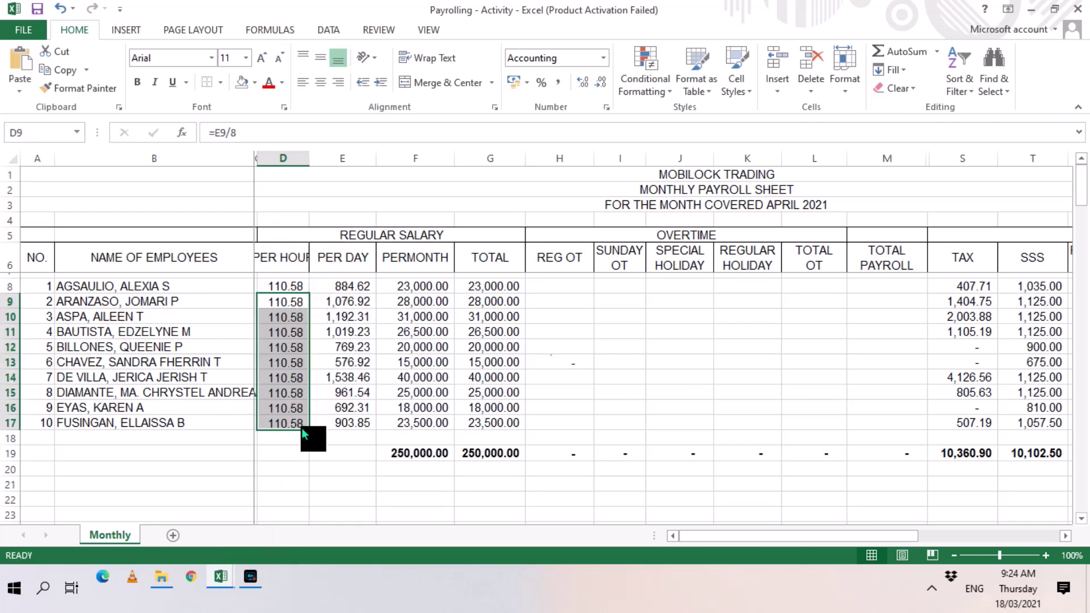
Clear the stray value in H13 and scroll down to the Scenario notes
key("Up")
key("Up")
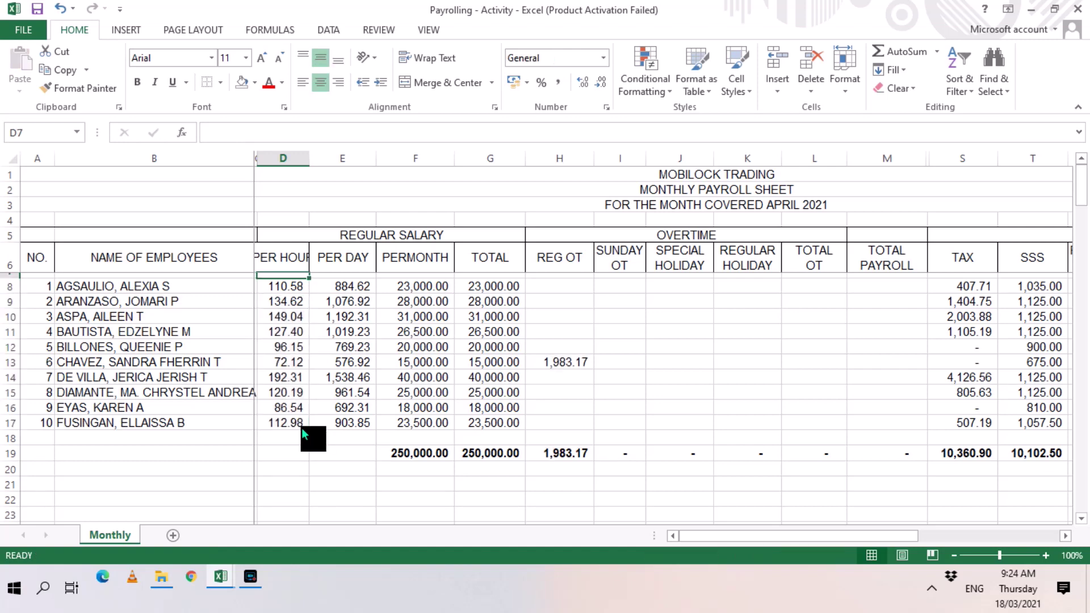
key("Down")
key("Down")
key("Down")
key("Down")
key("Down")
key("Down")
key("Right")
key("Right")
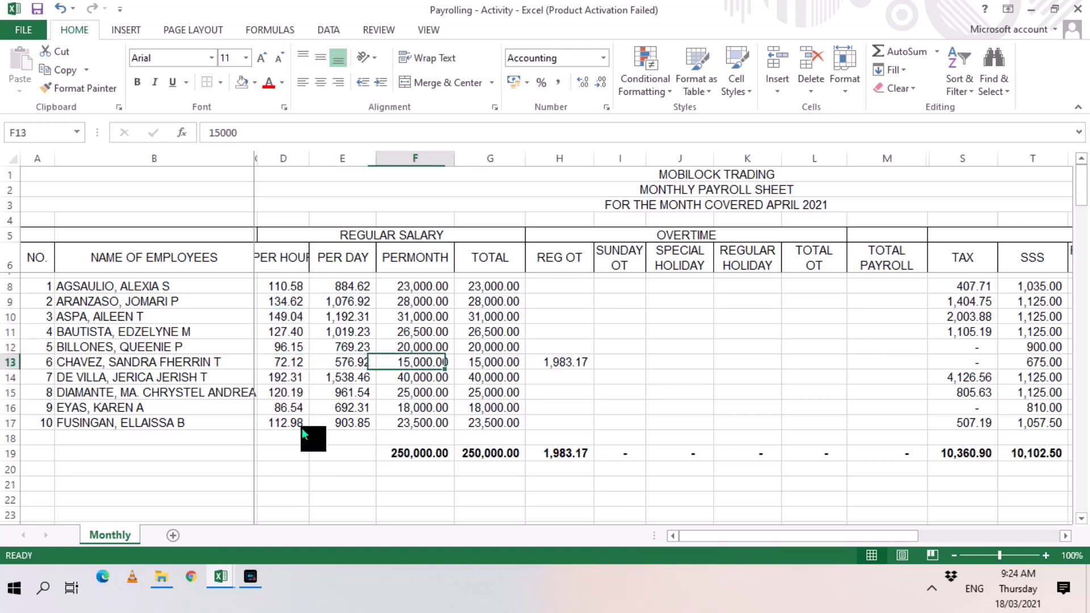
key("Right")
key("Right")
key("Delete")
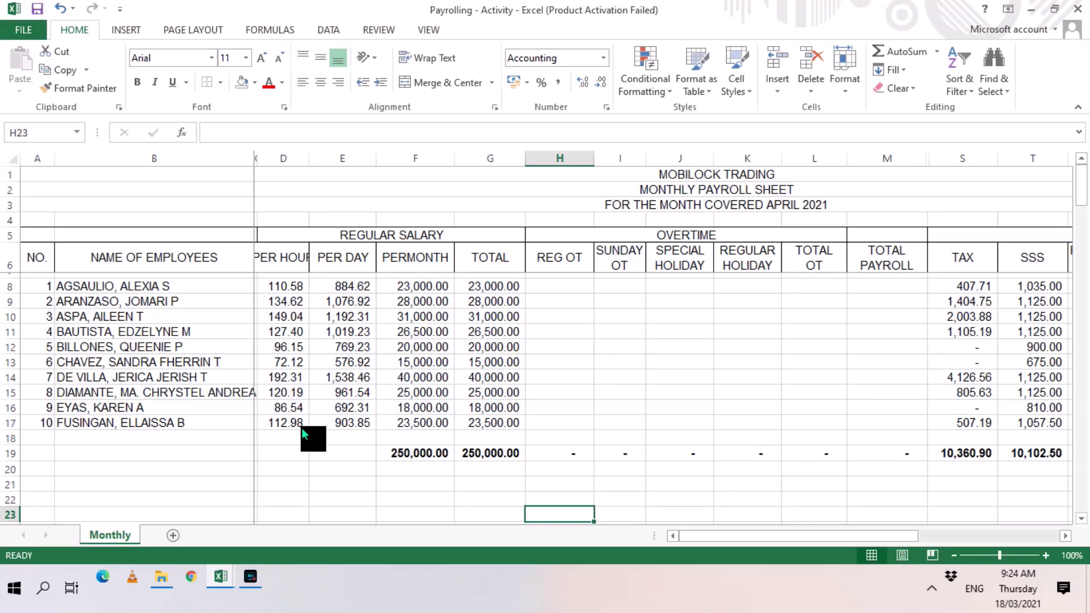
key("Down")
key("Down")
key("Down")
key("Down")
key("Down")
key("Down")
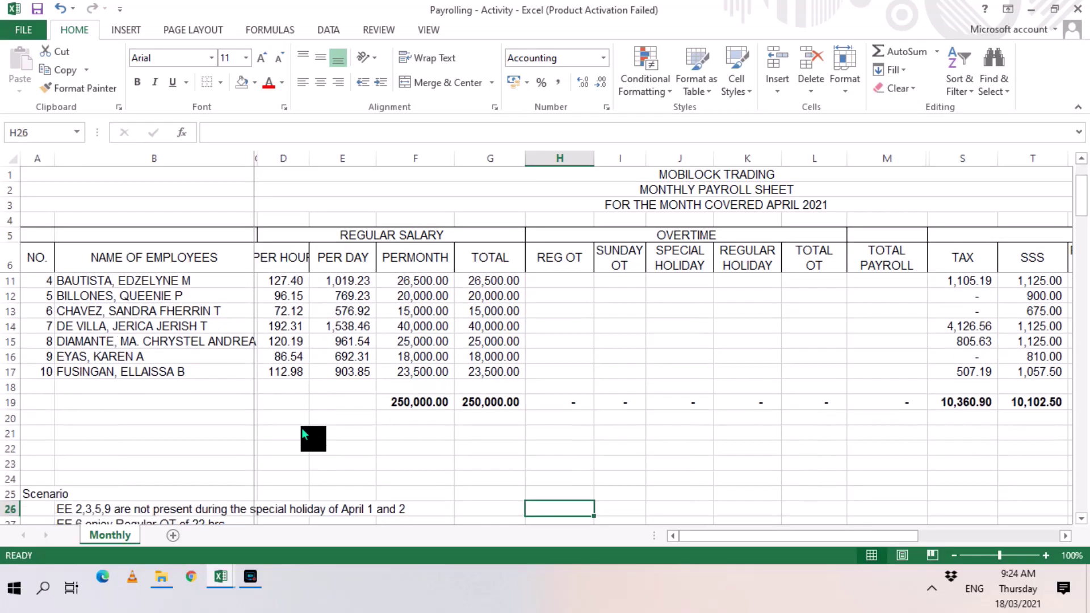
key("Down")
key("Down")
key("Down")
key("Down")
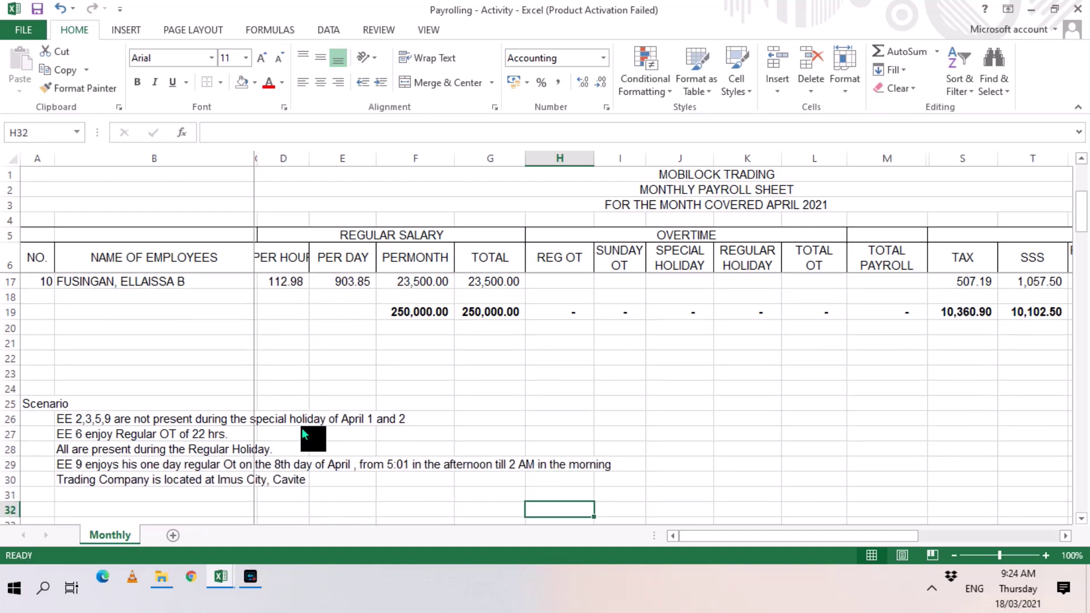
Fill the Imus City, Cavite note in B30 with orange
key("Down")
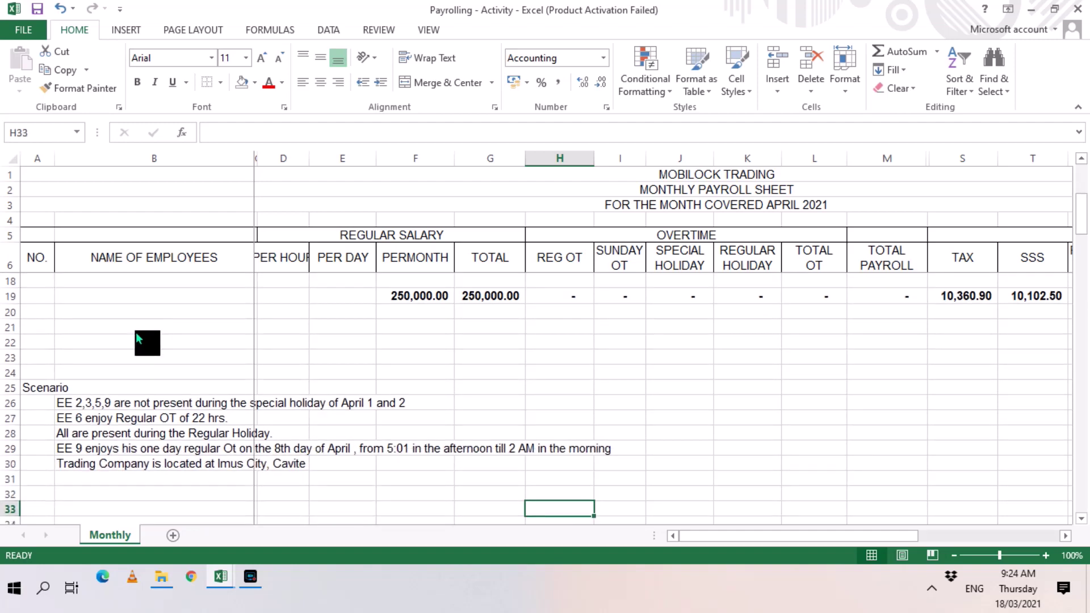
left_click(69, 467)
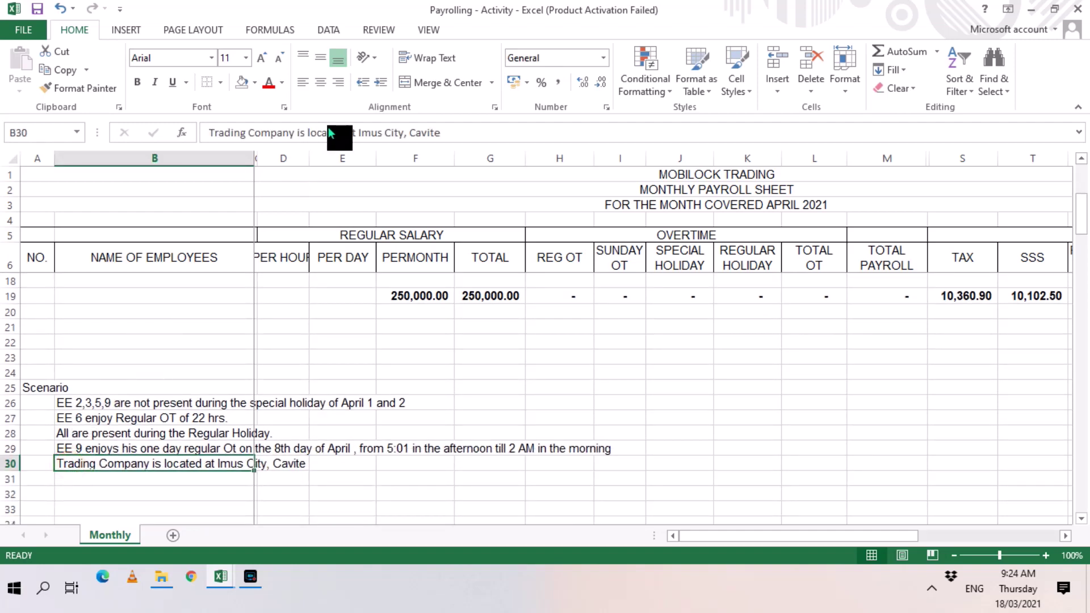
left_click(256, 83)
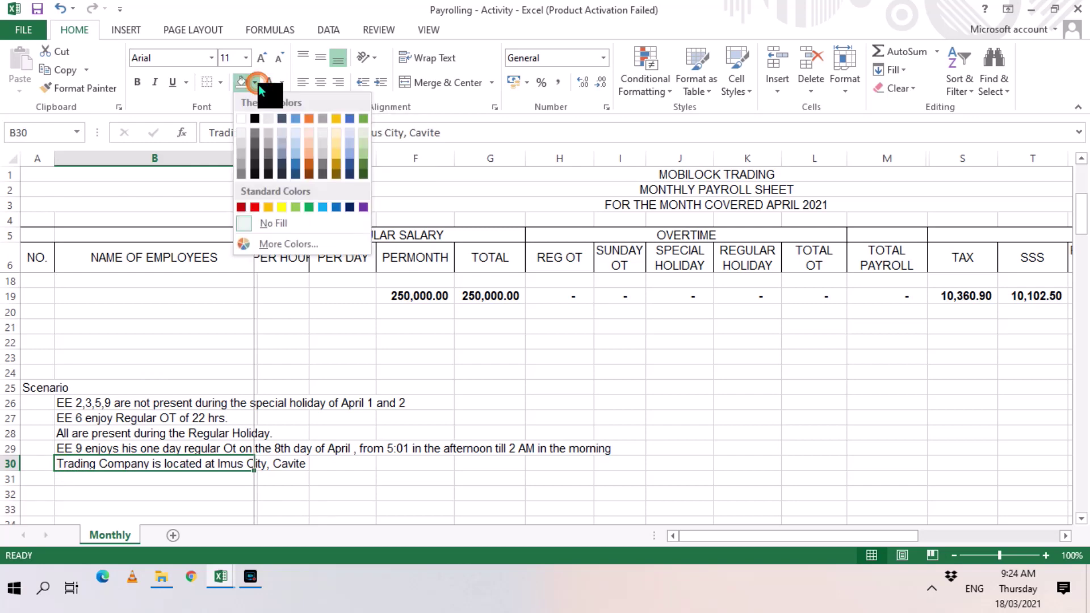
left_click(309, 123)
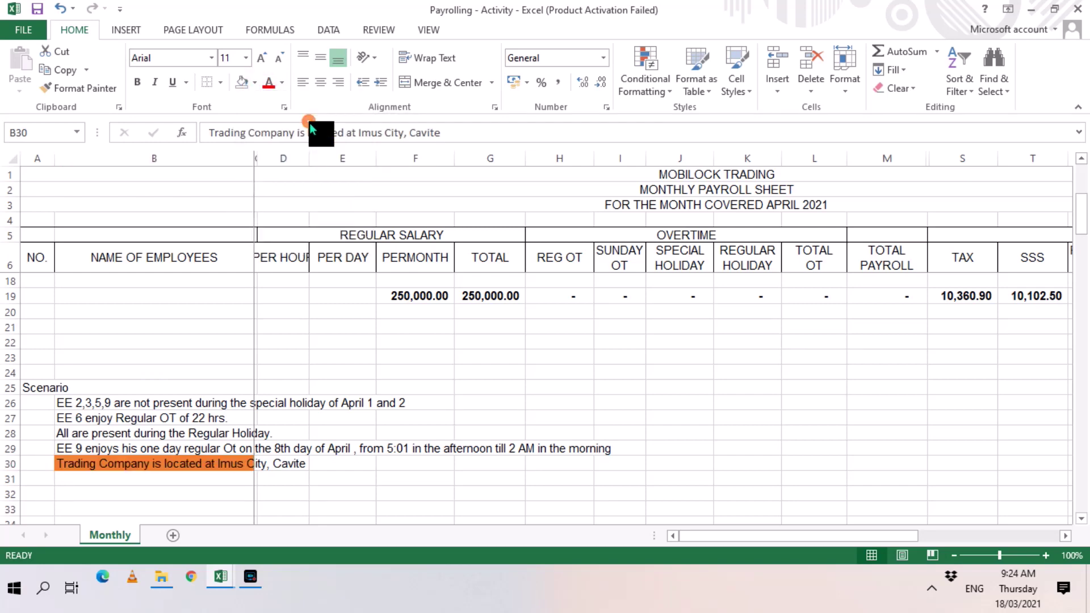
left_click(113, 476)
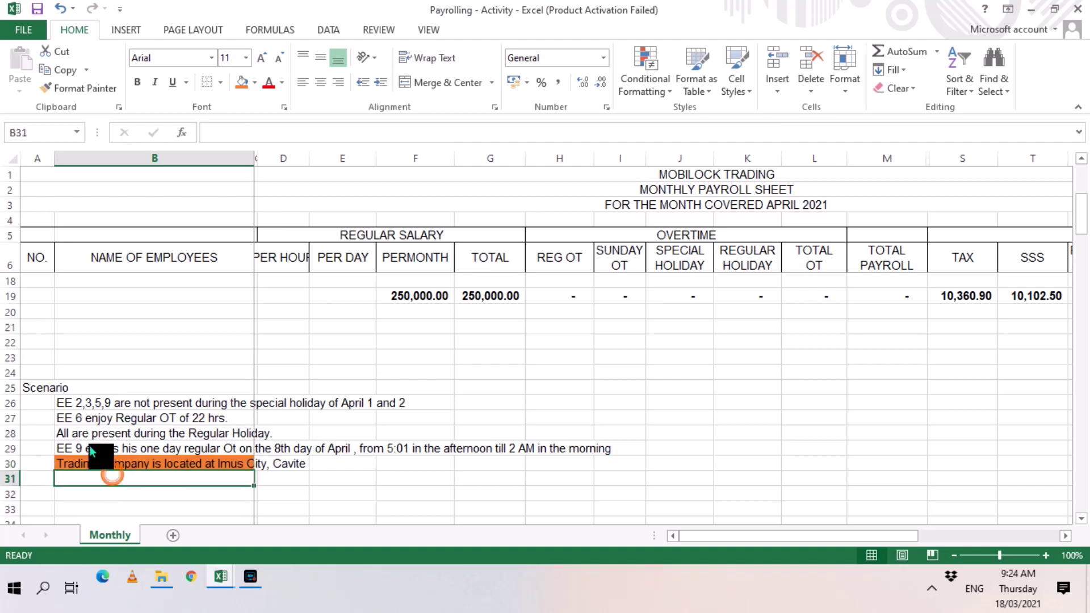
Fill the EE 6 Regular OT note in B27 with light blue
left_click(81, 421)
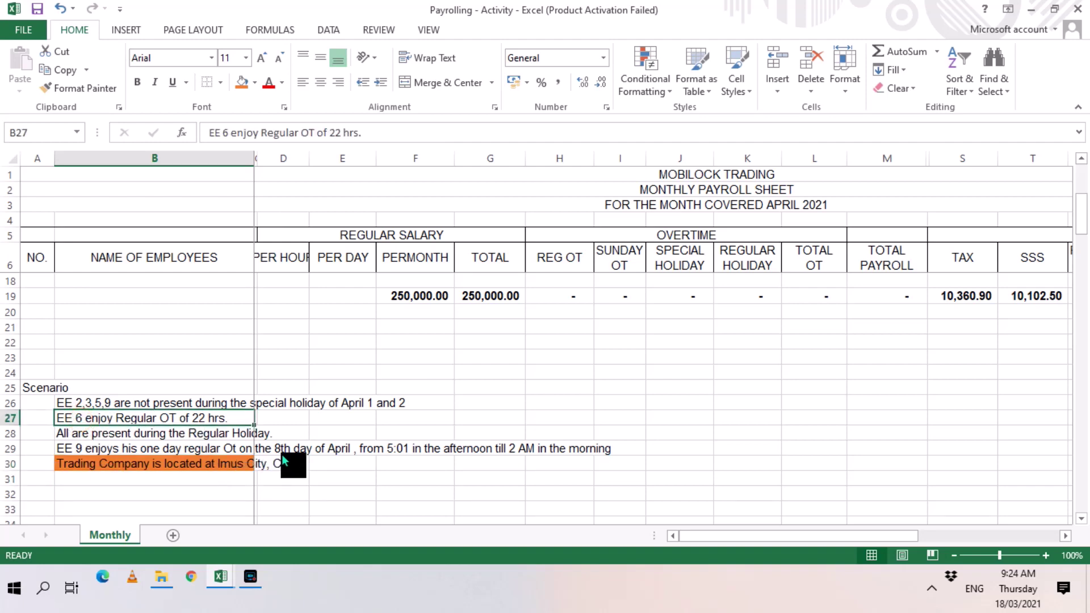
left_click(256, 84)
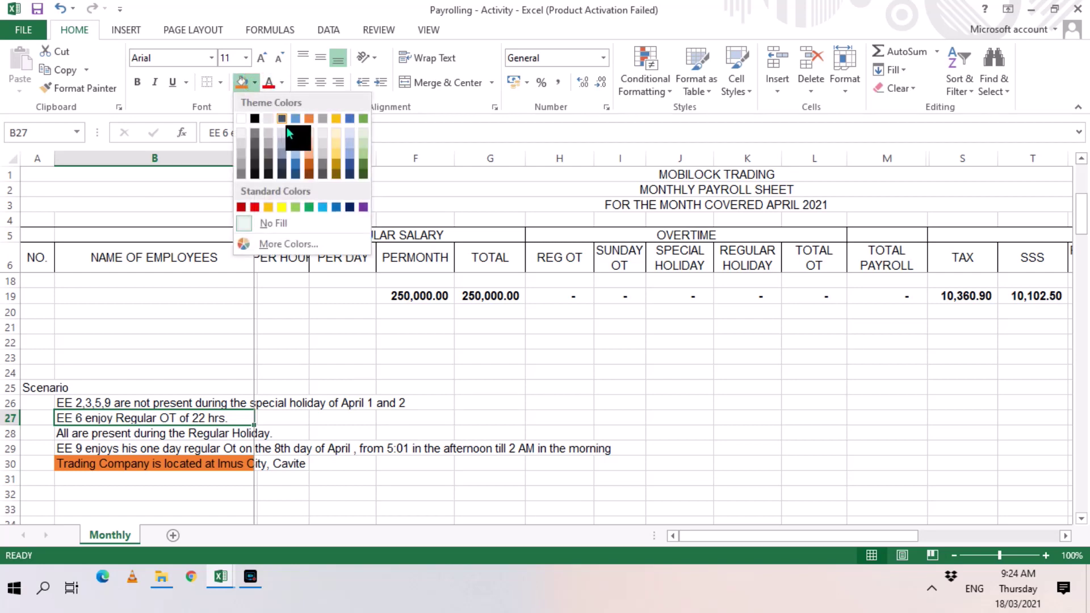
left_click(295, 145)
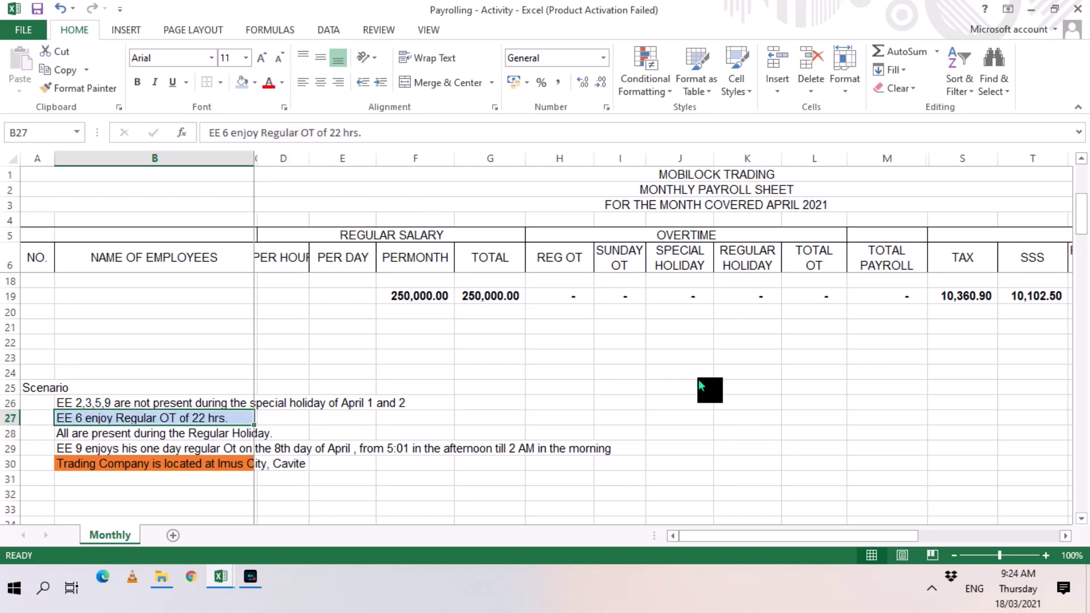
left_click(520, 340)
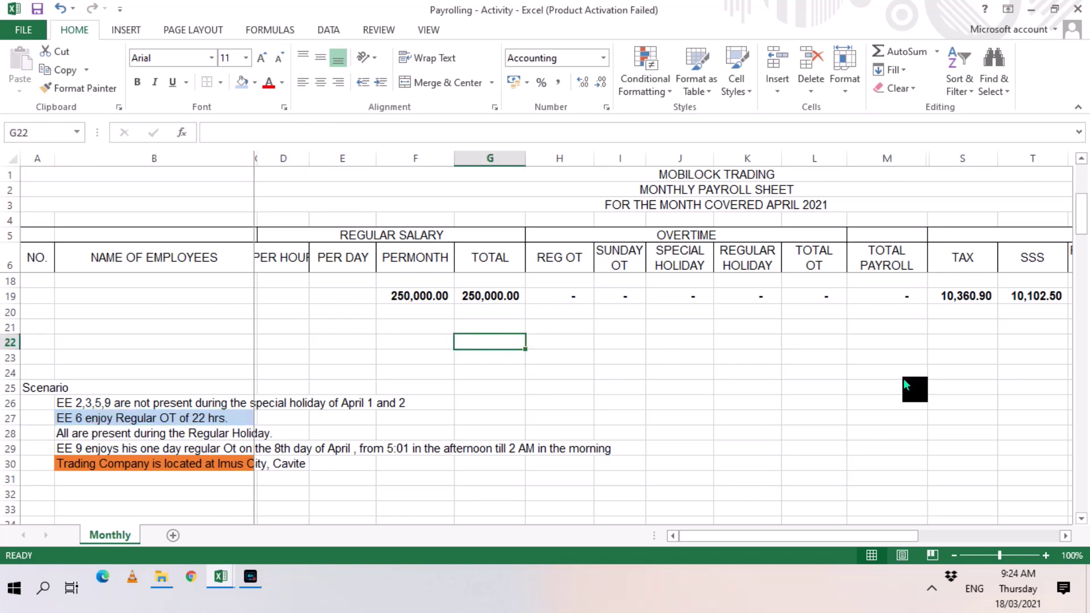
Enter =D13*22*1.25 in H13 as employee 6's Regular OT, giving 1,983.17
key("Right")
key("Up")
key("Up")
key("Up")
key("Up")
key("Up")
key("Up")
key("Up")
key("Up")
key("Up")
key("Up")
key("Up")
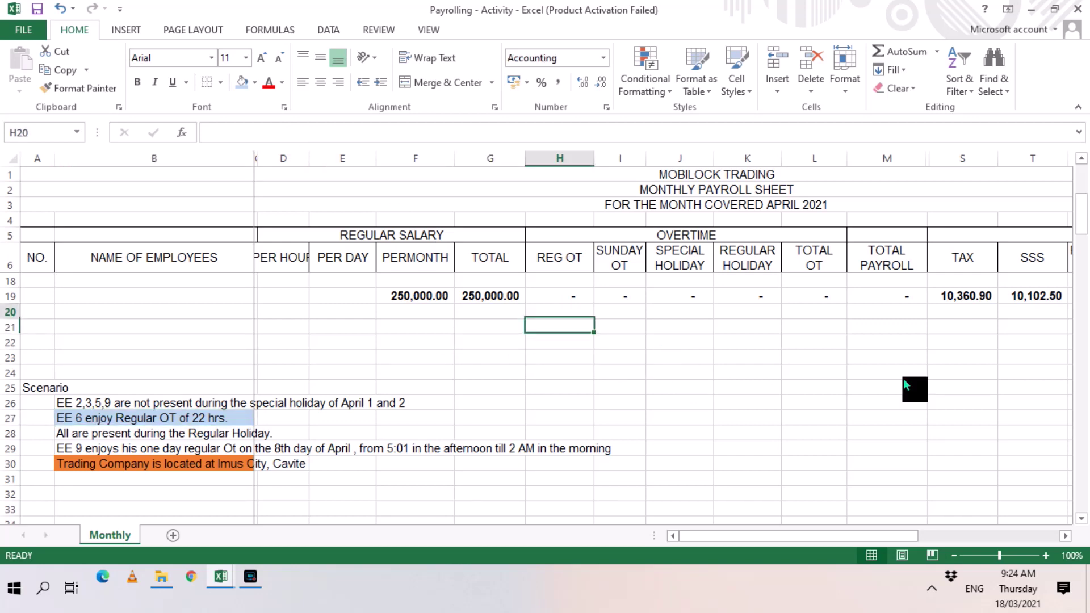
key("Up")
key("Up")
key("Down")
key("Down")
key("Down")
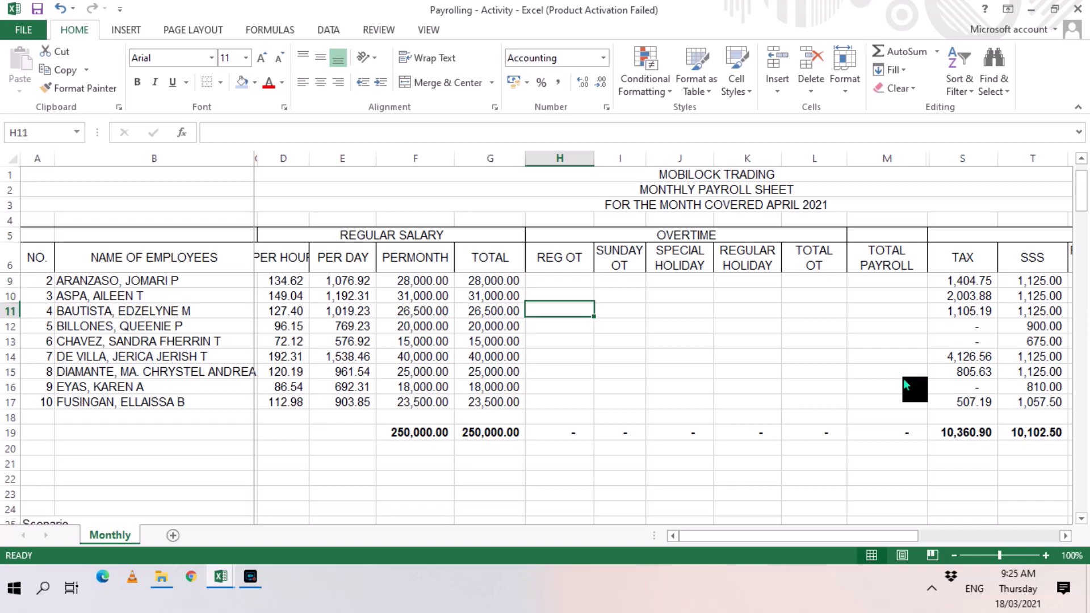
key("Down")
key("Down")
key("Down")
key("Down")
key("Down")
key("Down")
key("Down")
key("Down")
key("Down")
key("Down")
key("Down")
key("Down")
key("Down")
key("Down")
key("Down")
key("Down")
key("Down")
key("Down")
key("Down")
key("Down")
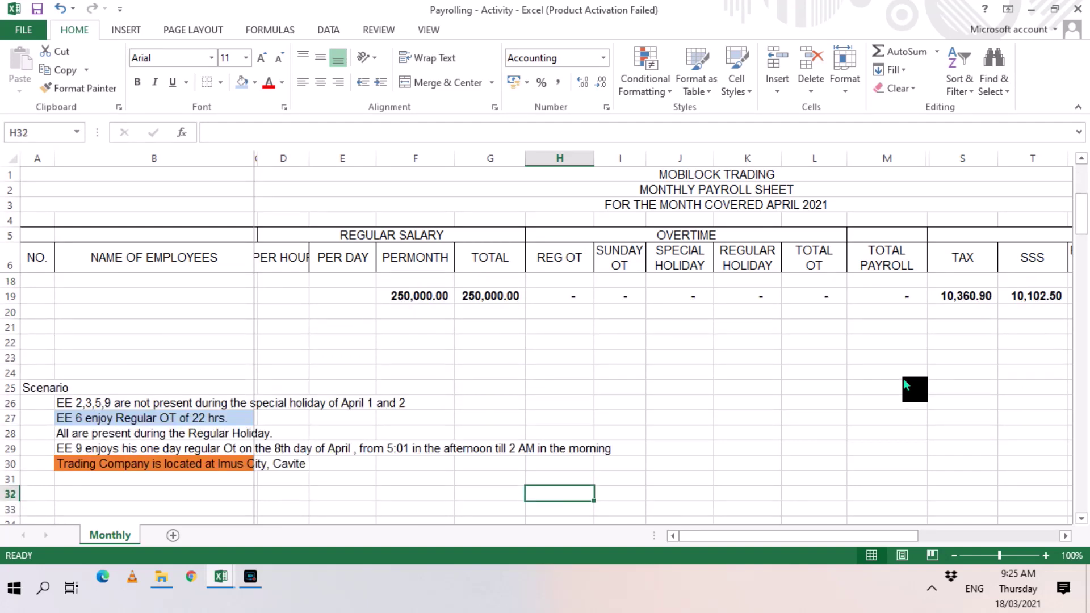
key("Up")
key("Up")
key("Up")
key("Up")
key("Up")
key("Up")
key("Up")
key("Up")
key("Up")
key("Up")
key("Up")
key("Up")
key("Up")
key("Up")
key("Up")
key("Up")
key("Up")
key("Up")
key("Up")
key("Up")
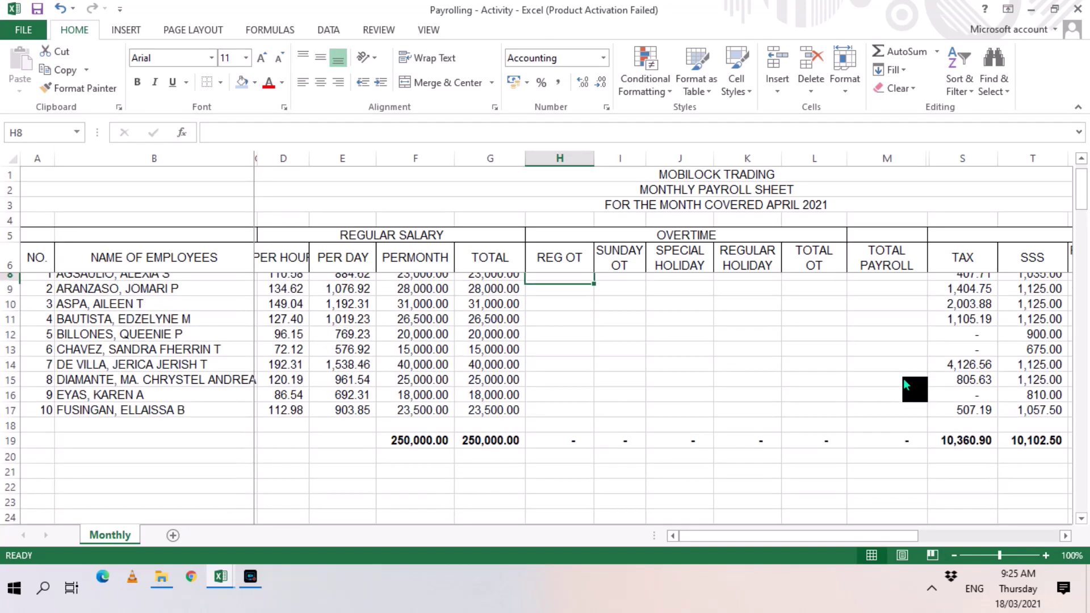
key("Down")
key("Down")
key("Down")
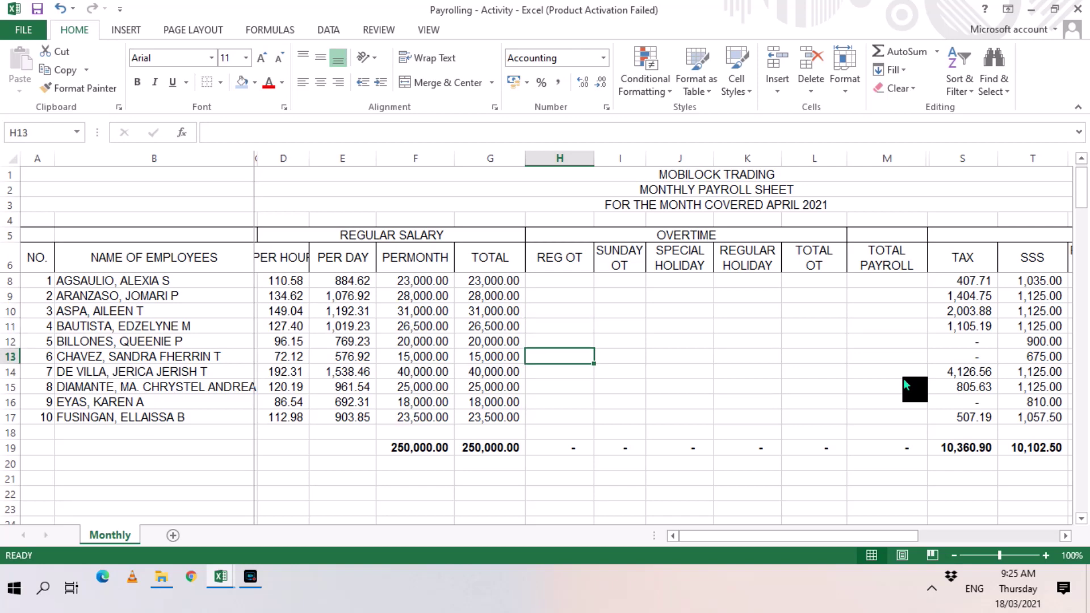
type("=")
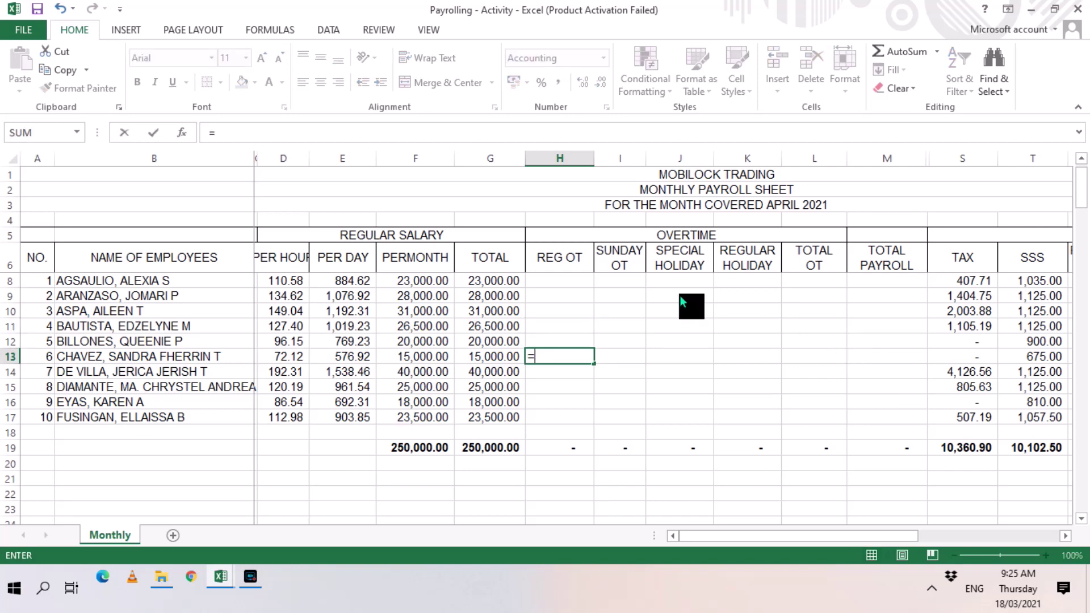
left_click(289, 358)
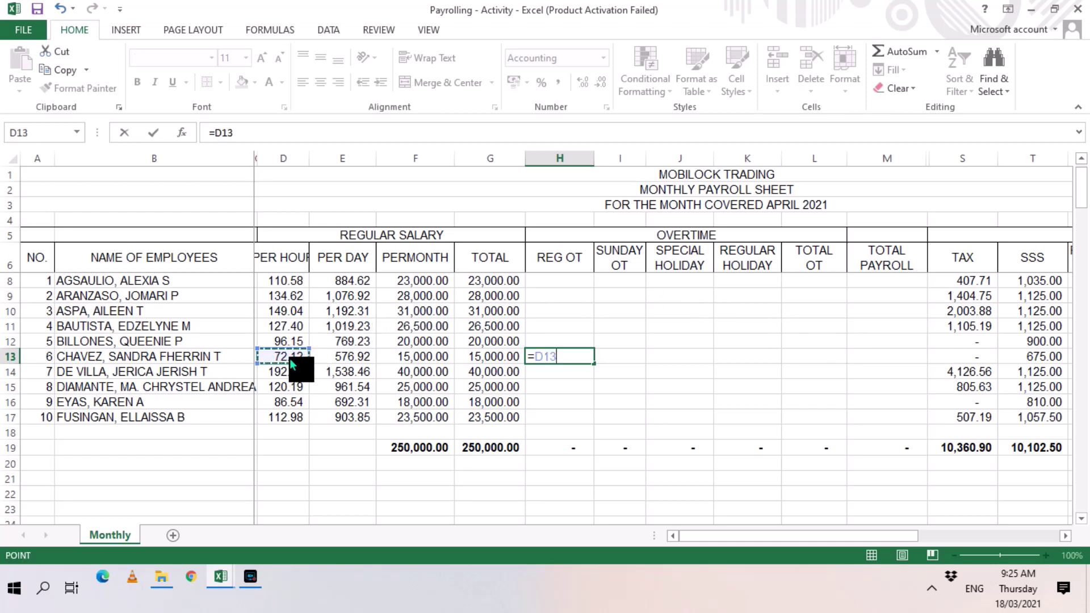
type("*22*1")
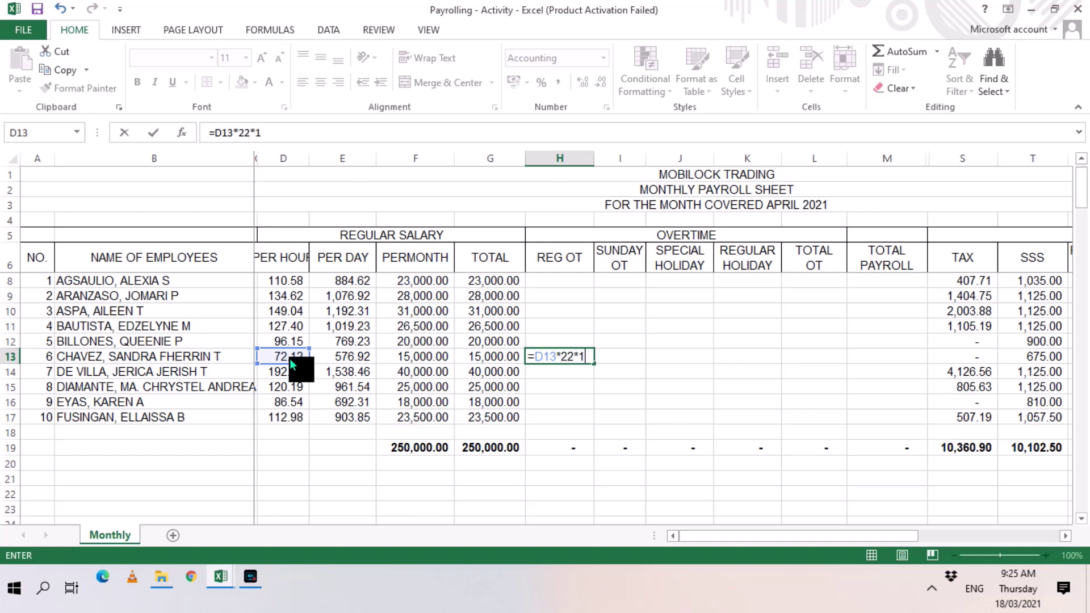
type(".25")
key("Return")
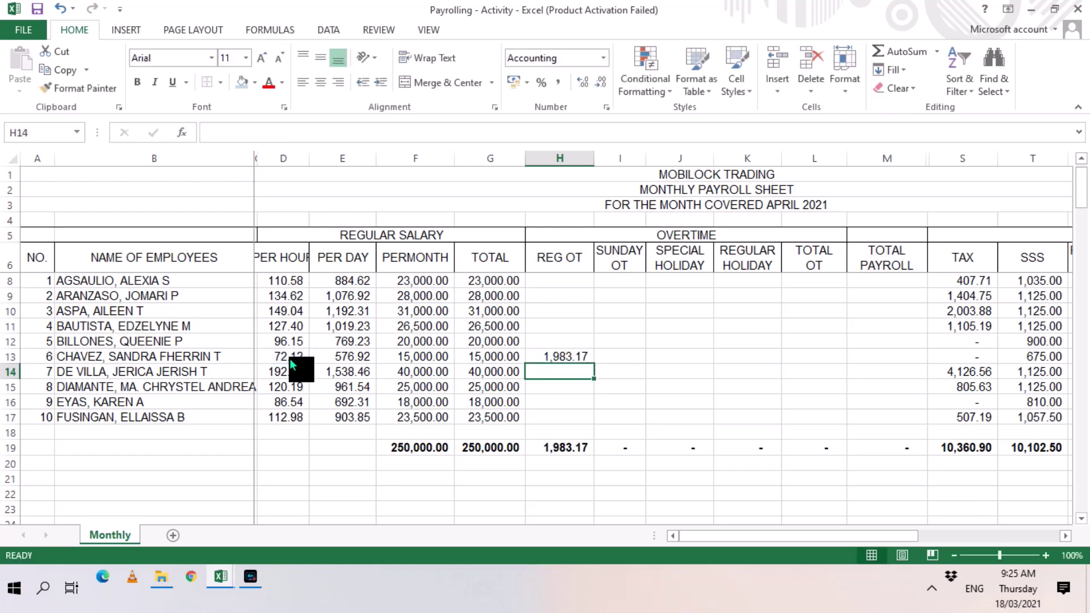
key("Up")
key("Down")
key("Down")
key("Down")
key("Down")
key("Down")
key("Down")
key("Down")
key("Down")
key("Down")
key("Down")
key("Down")
key("Down")
key("Down")
key("Down")
key("Down")
key("Down")
key("Down")
key("Down")
key("Down")
key("Down")
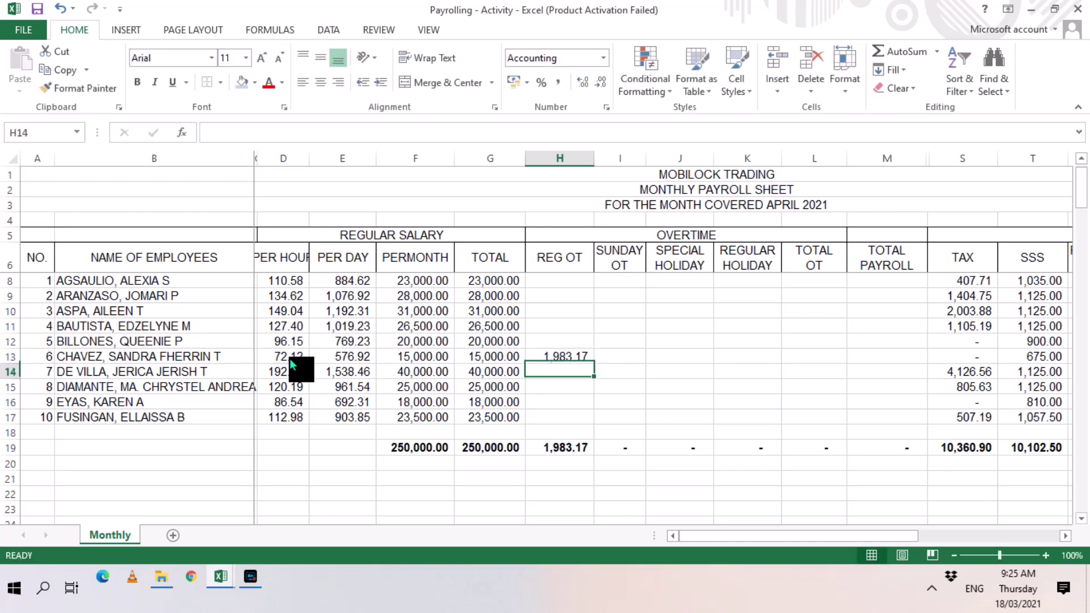
Give the B28 note that all are present on the Regular Holiday a light yellow fill
key("Down")
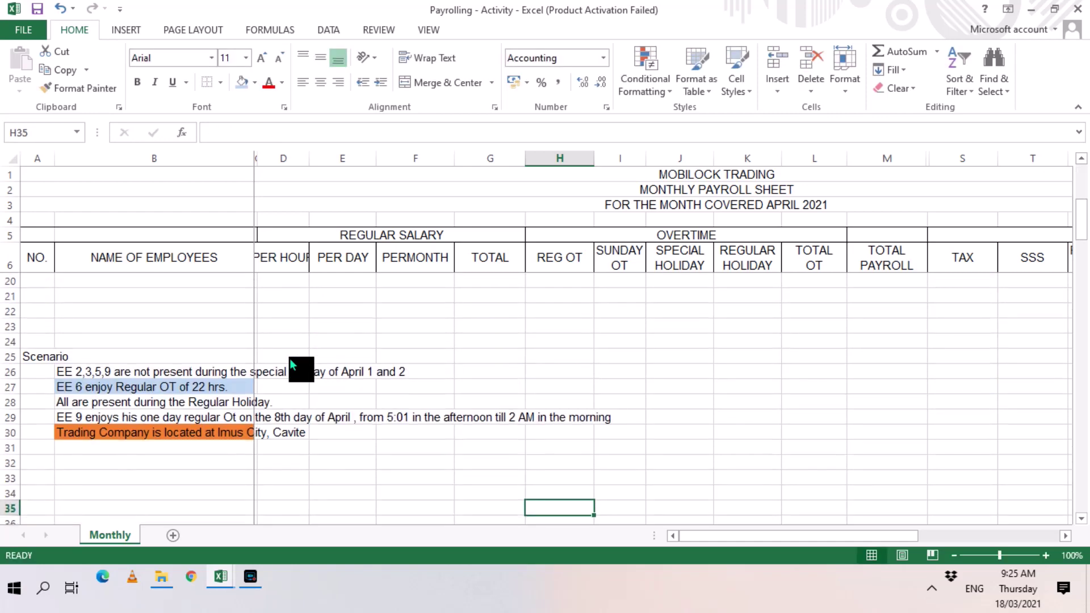
key("Up")
key("Up")
key("Up")
key("Up")
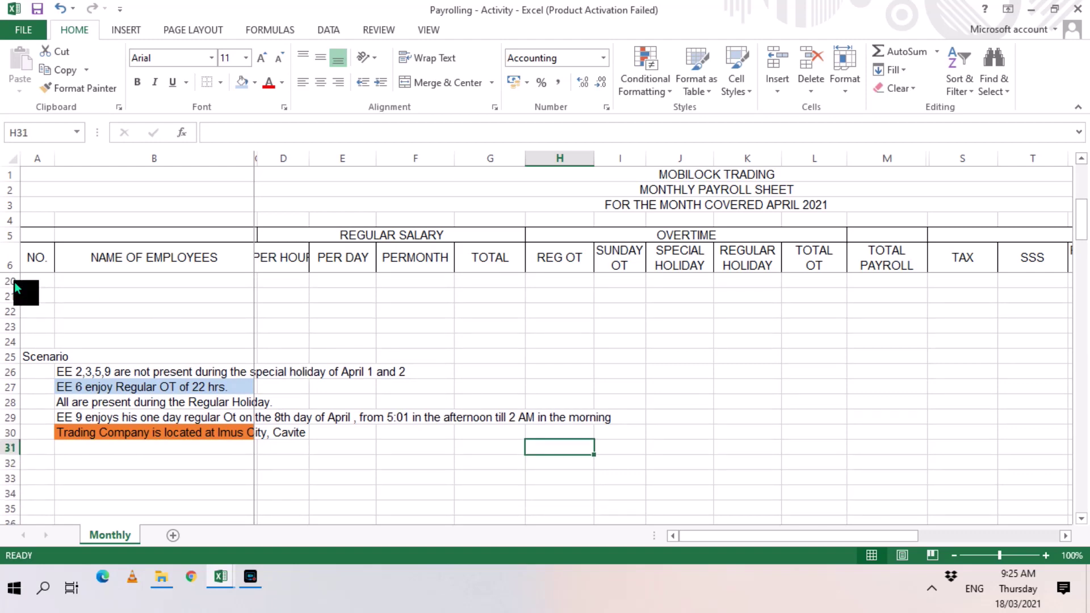
left_click(93, 405)
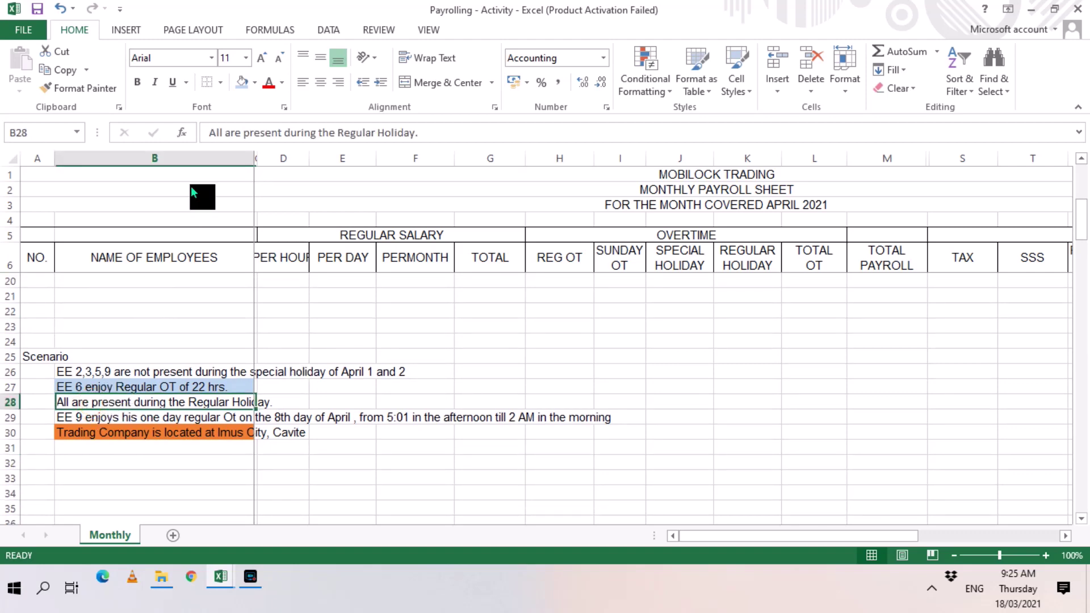
left_click(256, 83)
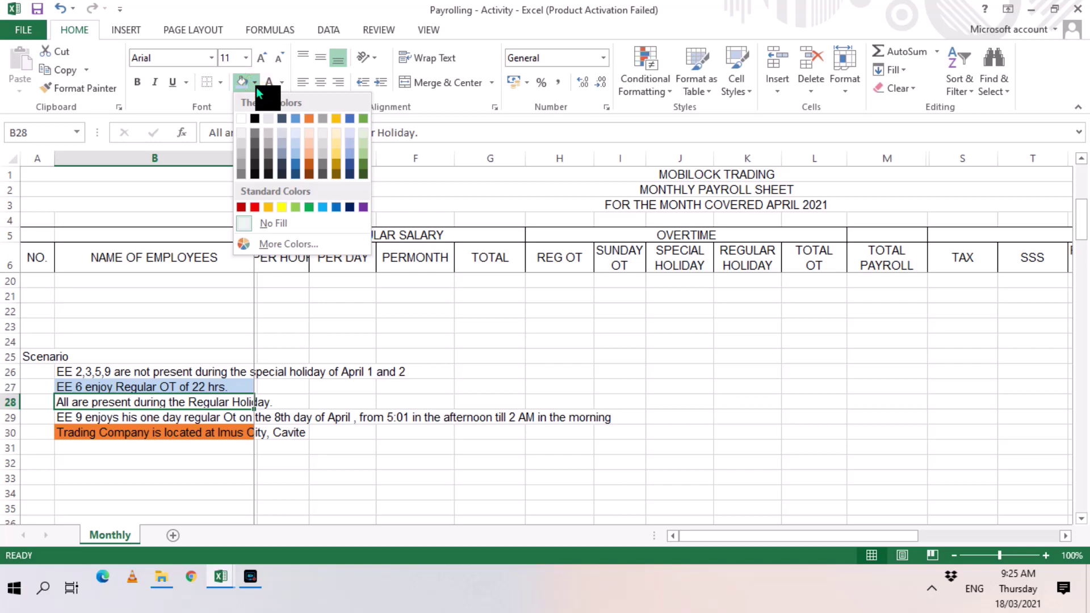
left_click(340, 142)
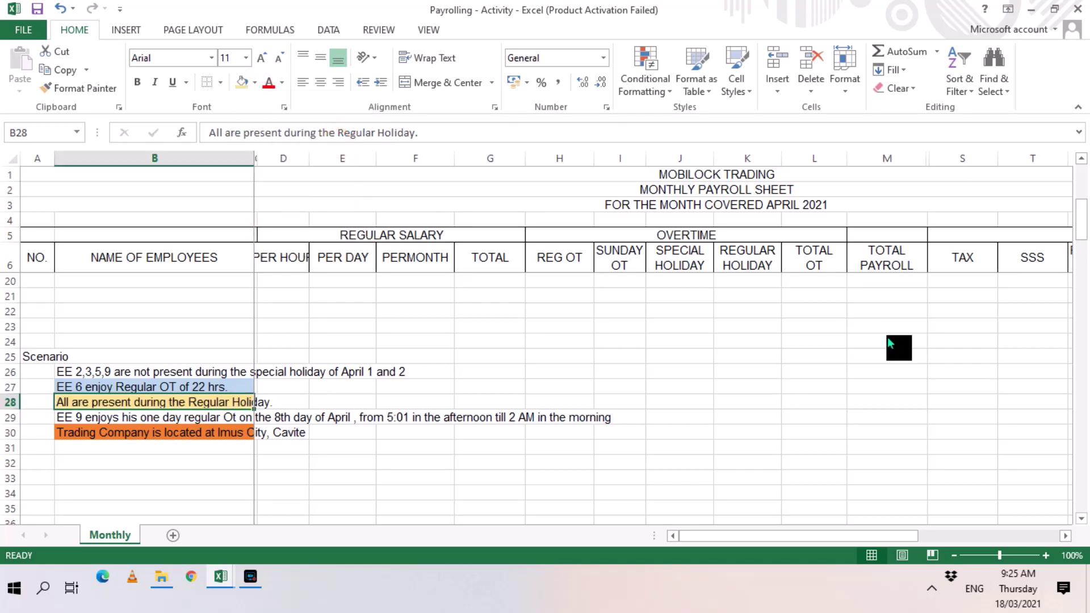
key("Up")
key("Up")
key("Up")
key("Up")
key("Up")
key("Up")
key("Up")
key("Up")
key("Up")
key("Up")
key("Up")
key("Up")
key("Up")
key("Up")
key("Up")
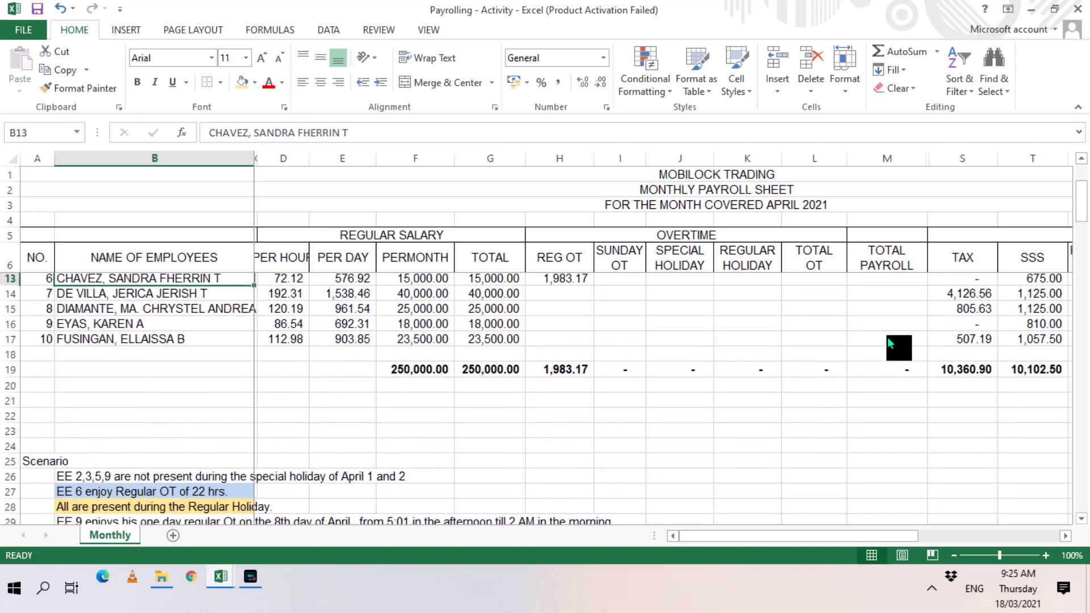
Enter =E8 in K8 so the first employee's Regular Holiday equals the per-day rate, 884.62
key("Up")
key("Up")
key("Up")
key("Up")
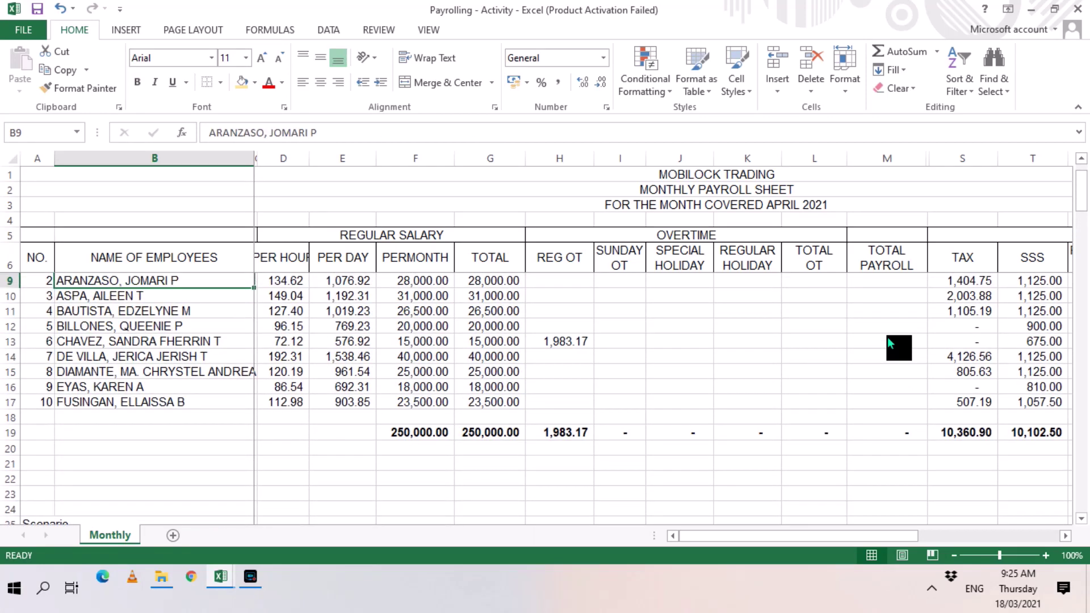
key("Down")
key("Down")
key("Down")
key("Down")
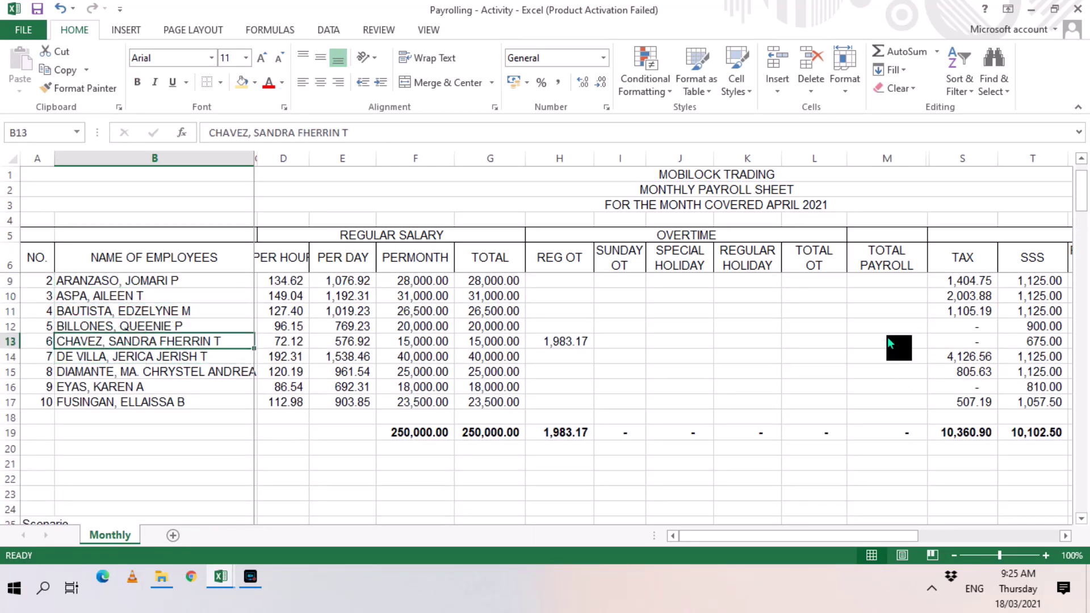
key("Up")
key("Up")
key("Up")
key("Up")
key("Up")
key("Up")
key("Up")
key("Down")
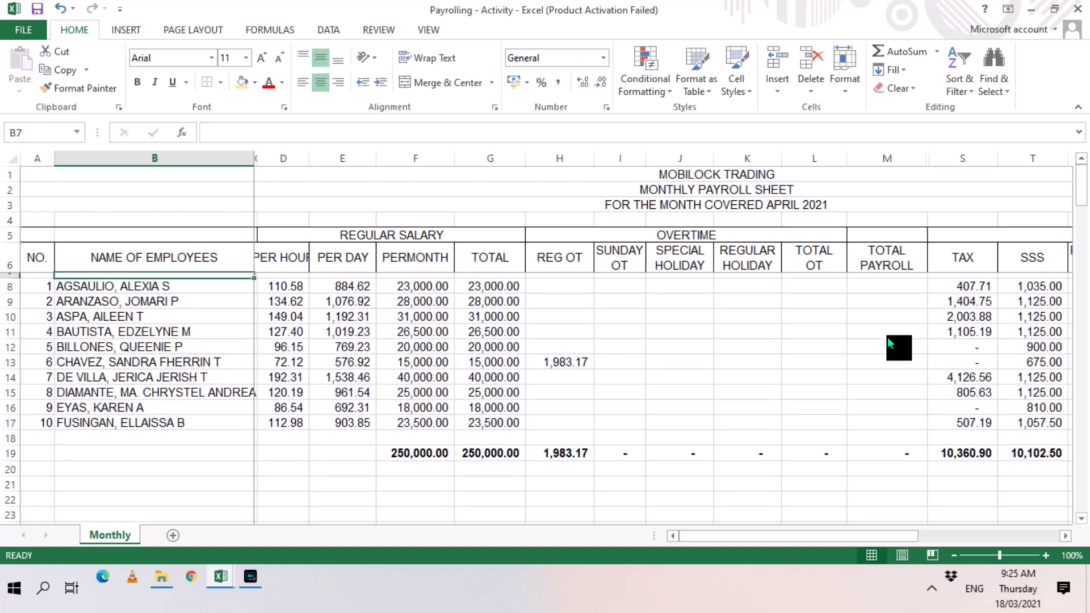
key("Down")
key("Right")
key("Right")
key("Right")
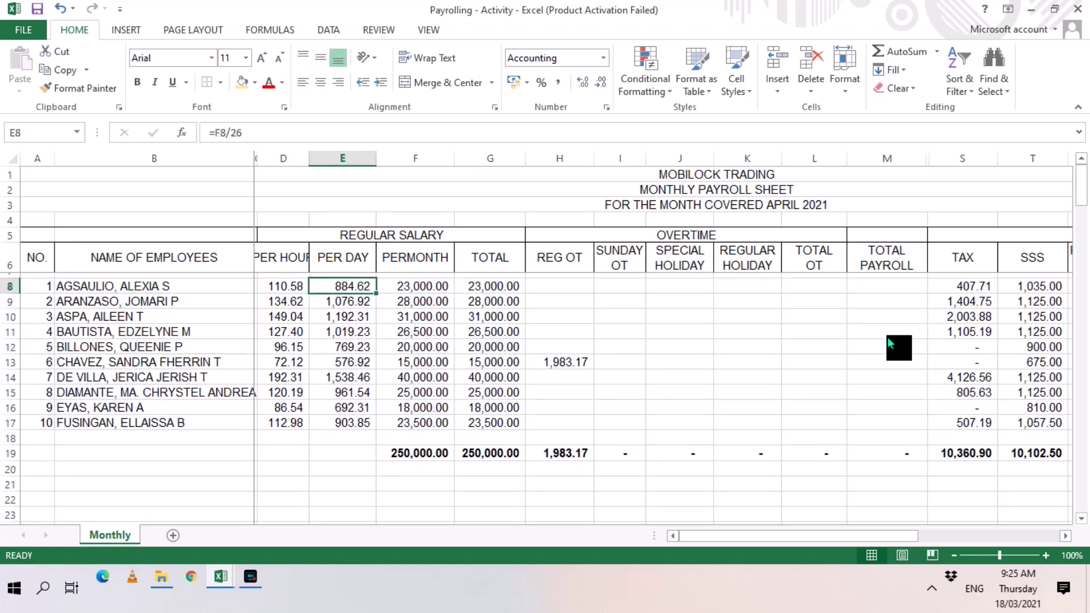
key("Right")
key("Right")
key("Right")
key("Right")
key("Right")
key("Right")
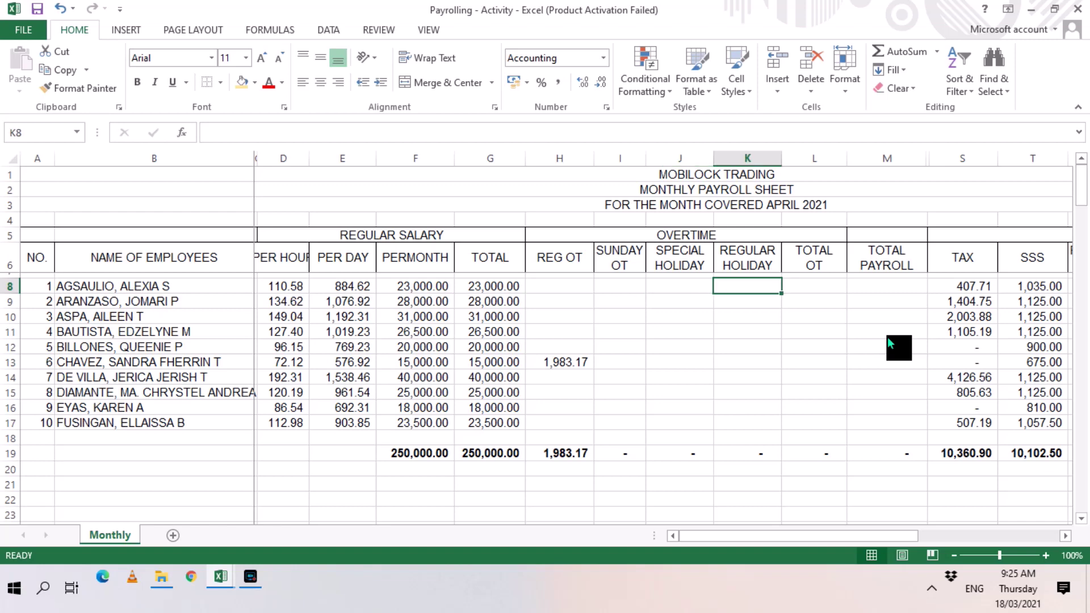
type("=")
key("Left")
key("Left")
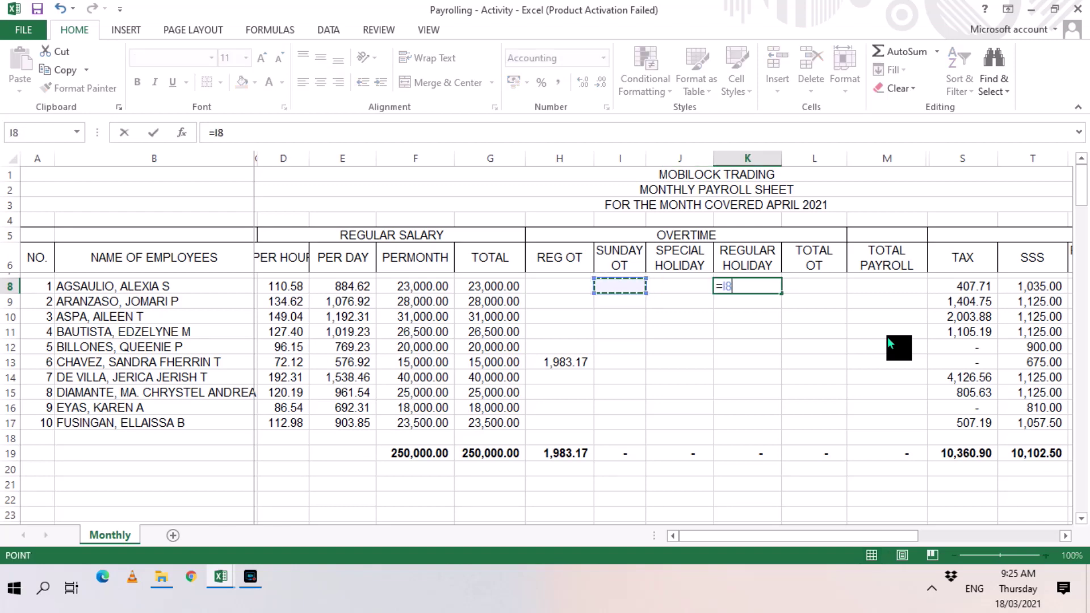
key("Left")
key("Left")
key("Left")
key("Left")
key("Return")
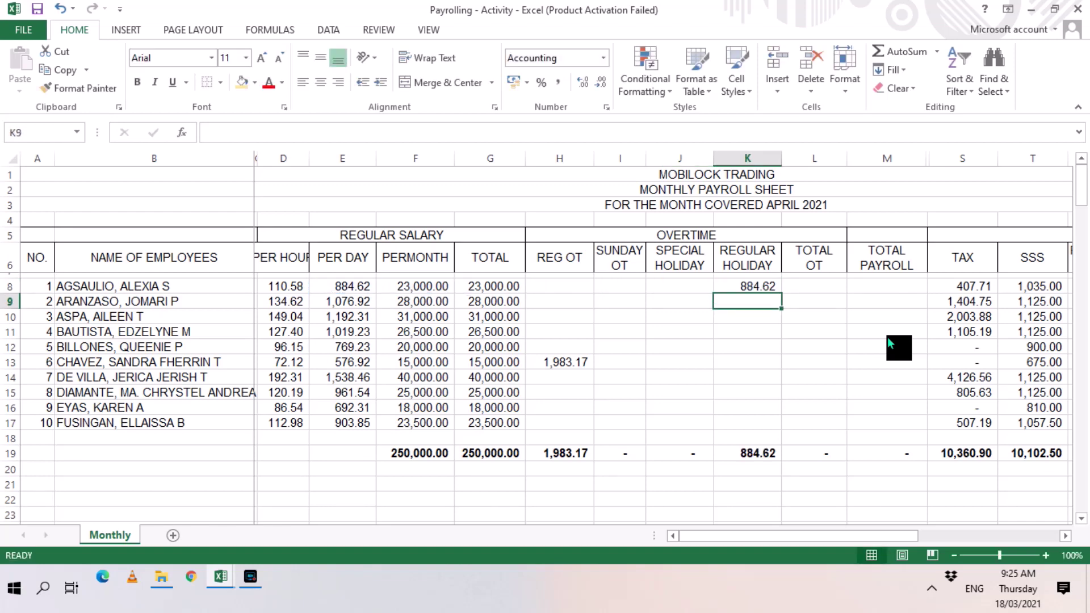
Copy the K8 formula into K9:K17 for the other employees, totalling 9,615.38
left_click(738, 289)
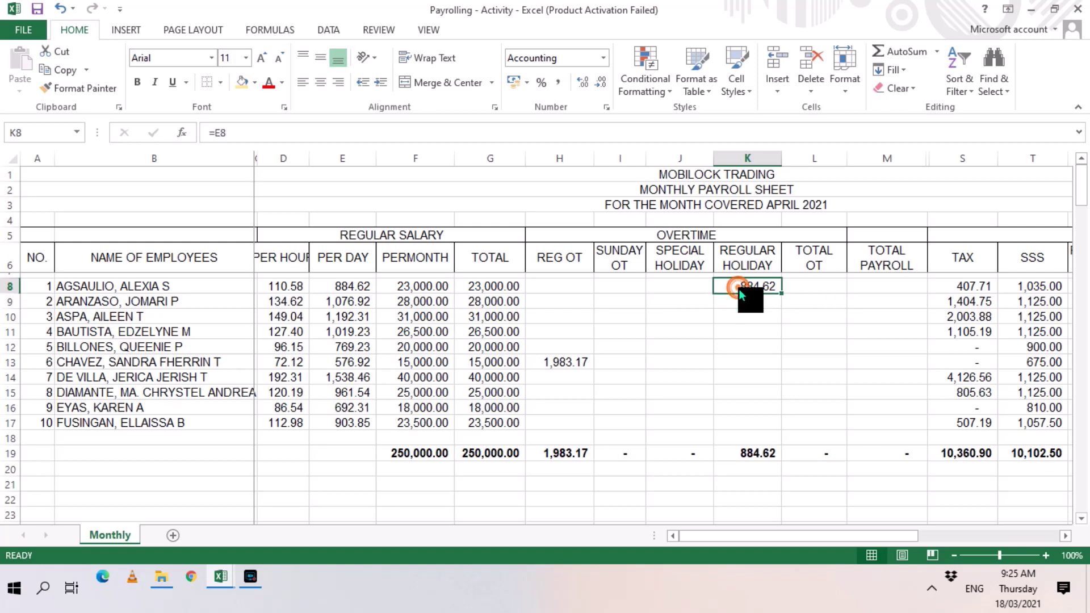
right_click(738, 289)
left_click(759, 273)
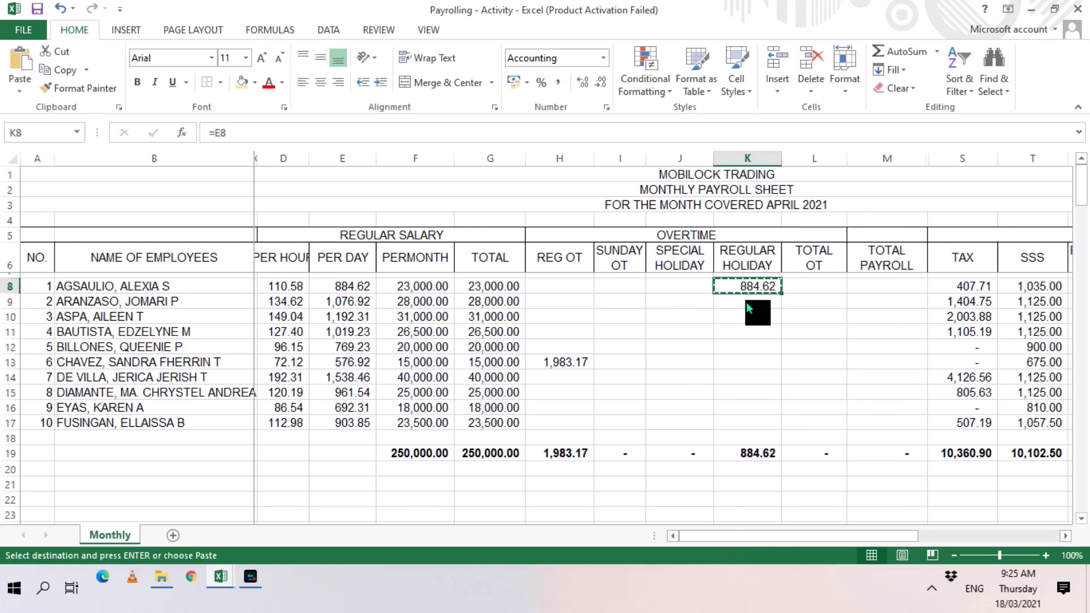
left_click_drag(746, 304, 754, 426)
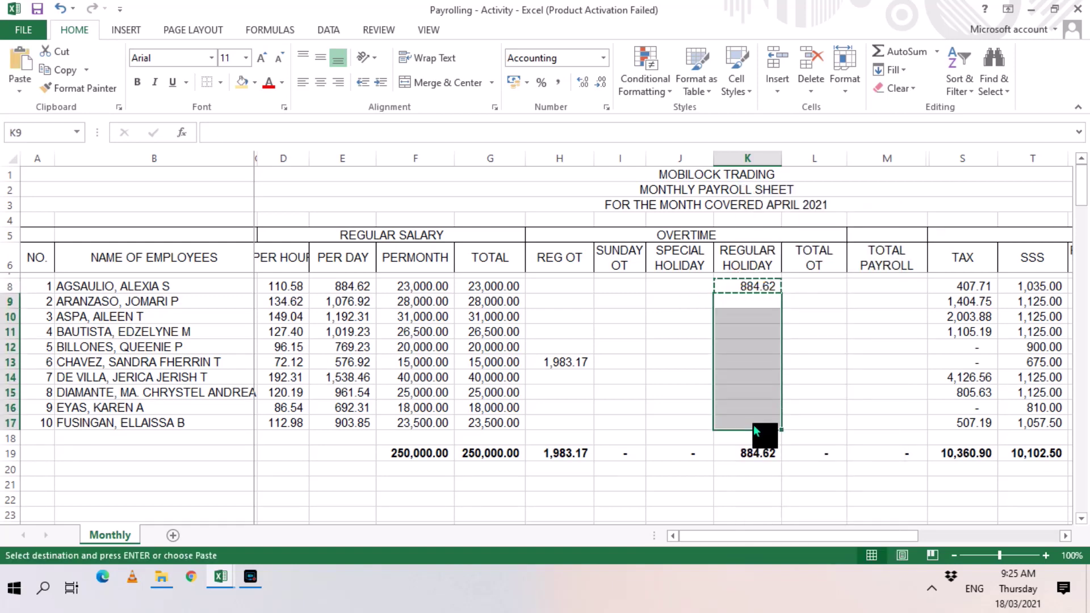
key("Return")
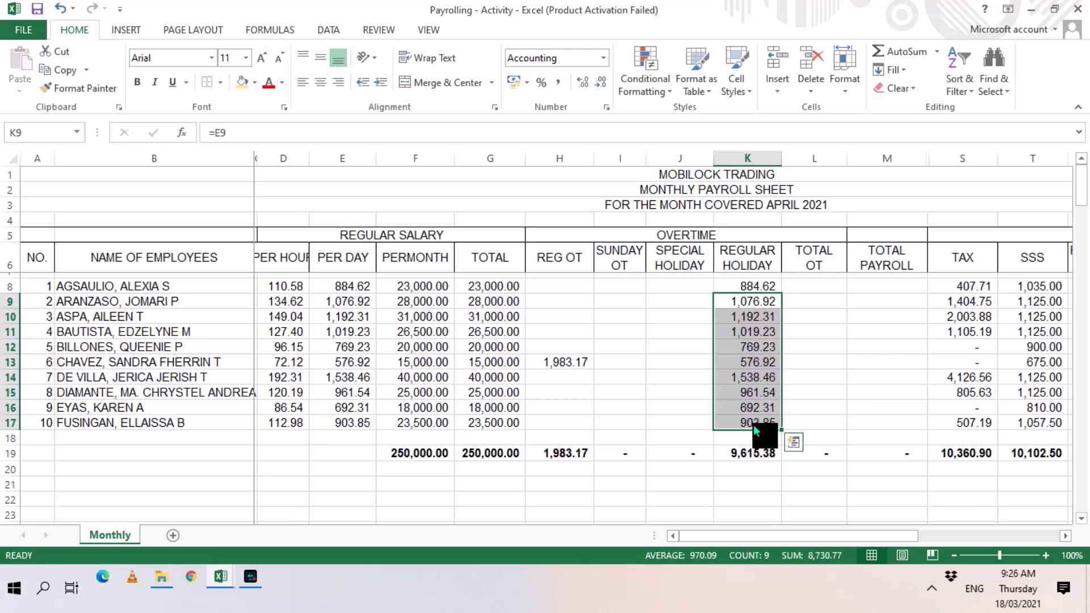
key("Left")
key("Left")
key("Down")
key("Down")
key("Down")
key("Down")
key("Down")
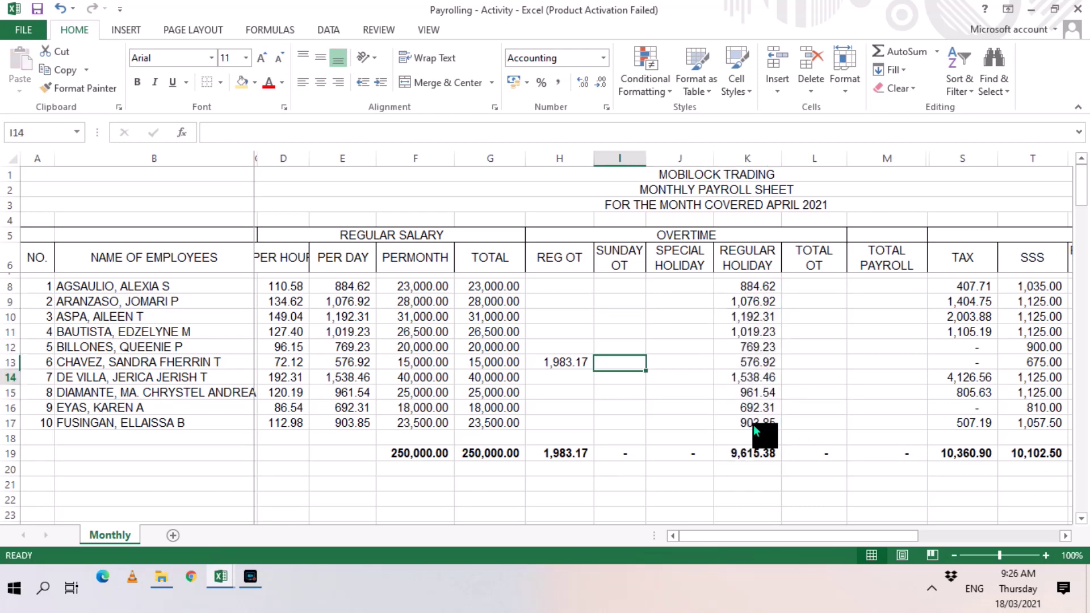
key("Down")
key("Down")
key("Down")
key("Down")
key("Down")
key("Down")
key("Down")
key("Down")
key("Down")
key("Down")
key("Down")
key("Down")
key("Down")
key("Down")
key("Down")
key("Down")
key("Down")
key("Down")
key("Down")
key("Down")
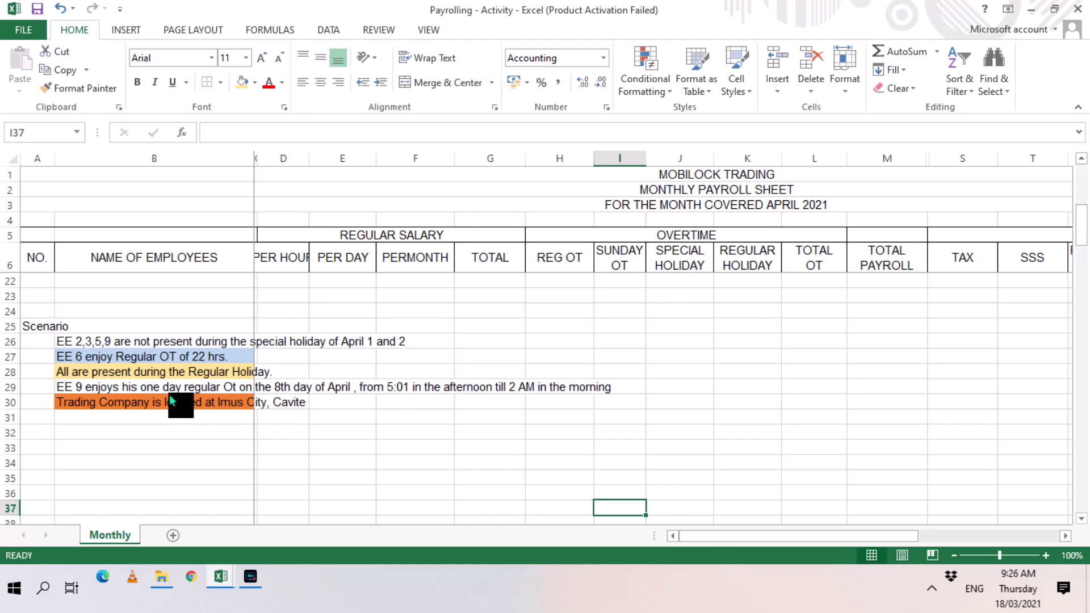
left_click(104, 389)
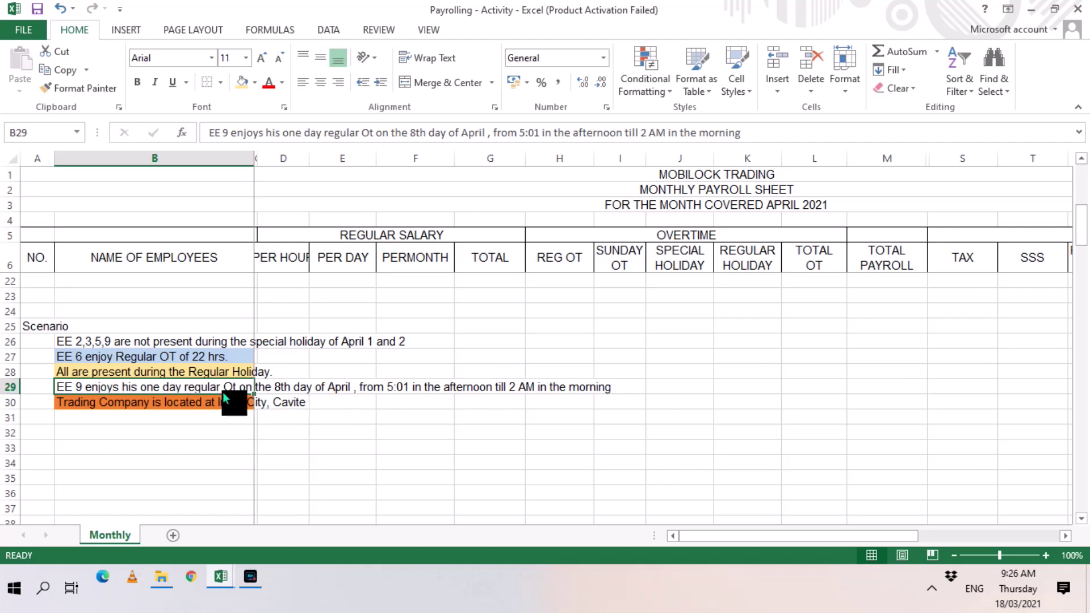
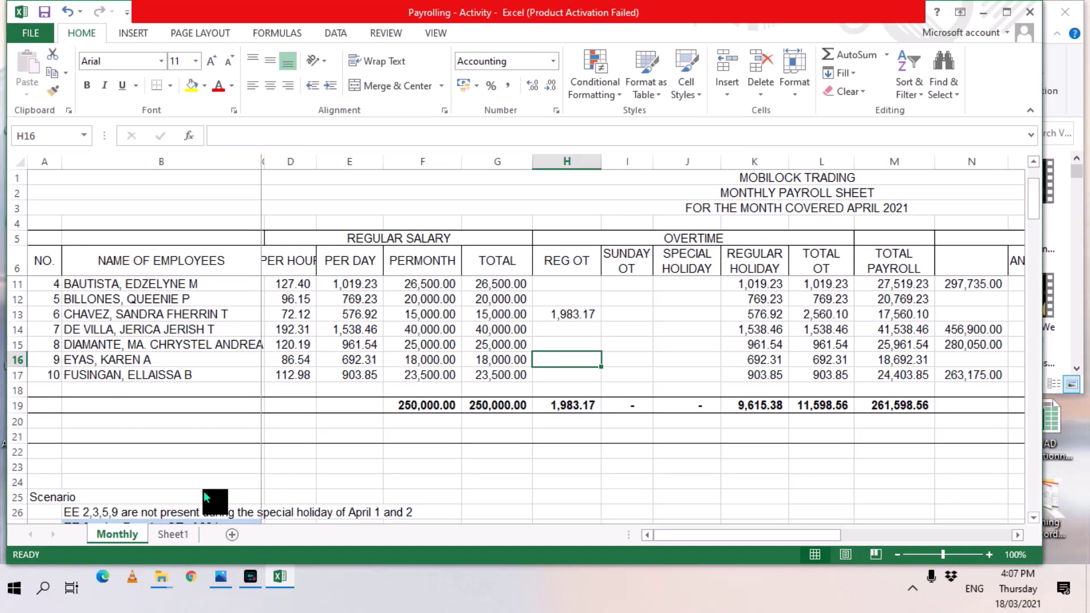
Enter =(5*D16*1.25)+(4*86.54*1.25*1.1) in H16, giving employee 9's regular OT of 1,016.84
type("=")
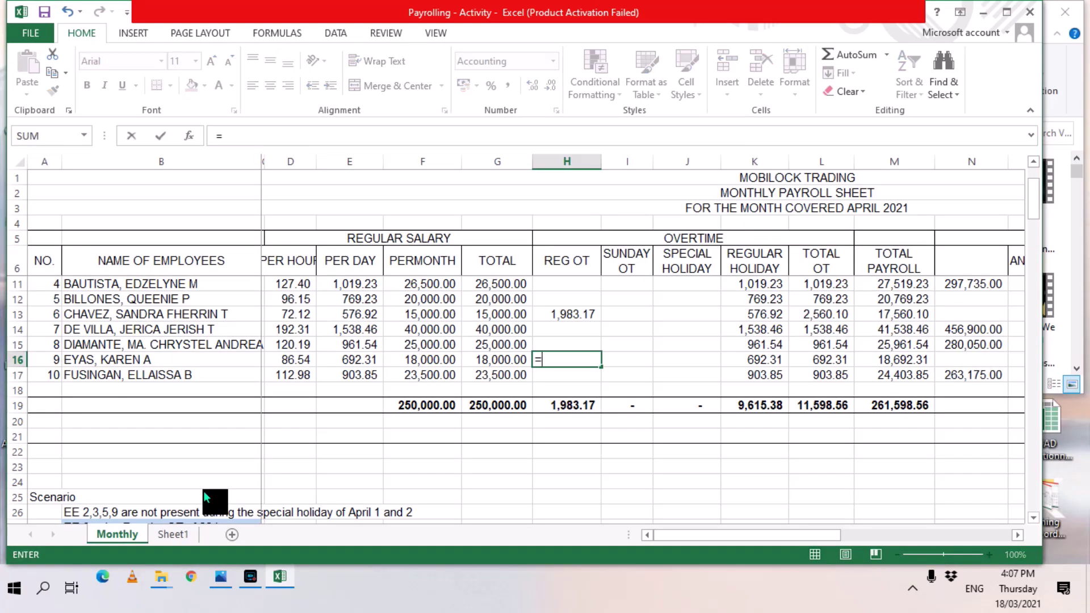
type(")")
key("BackSpace")
type("(5*")
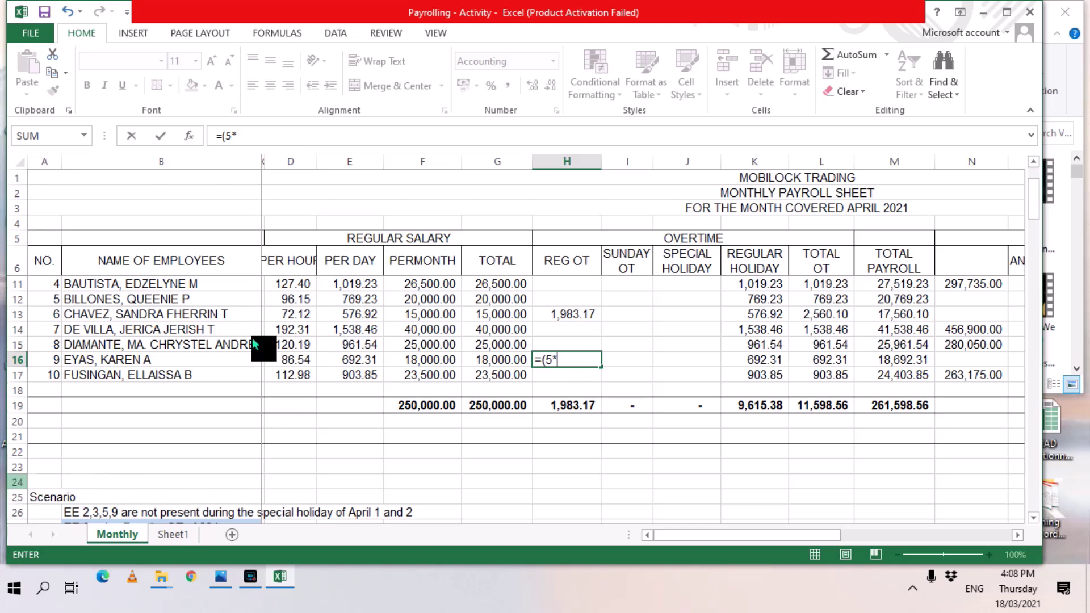
left_click(295, 357)
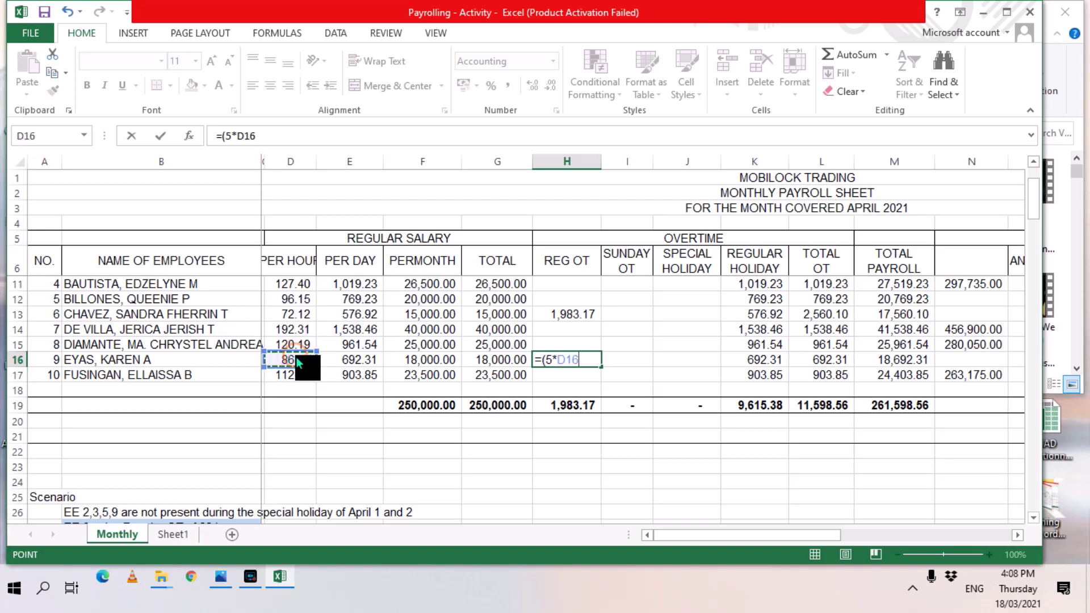
type("*1.25)")
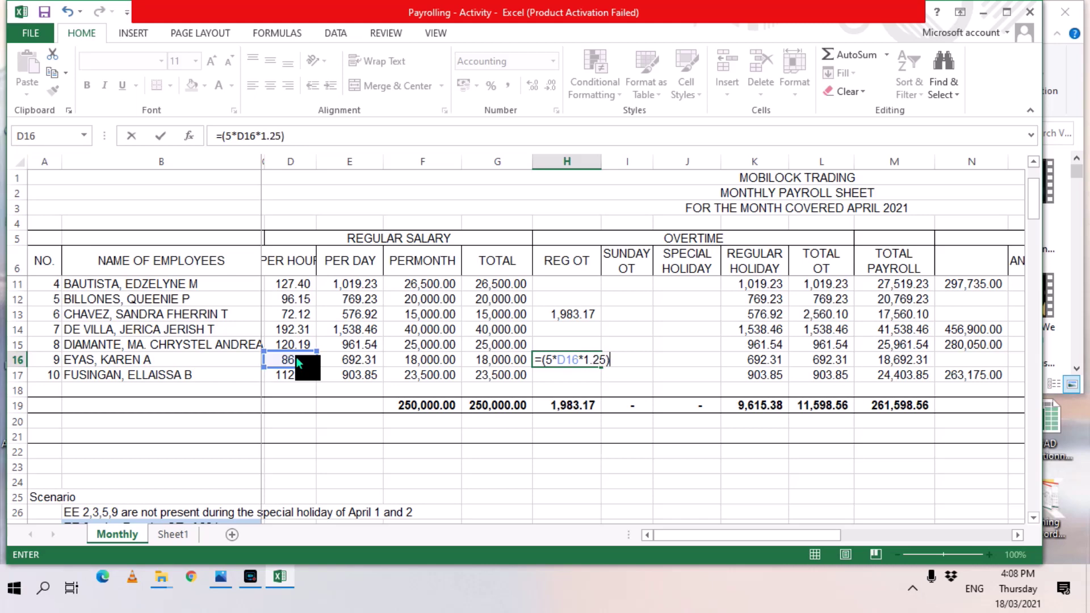
type("+(4*86")
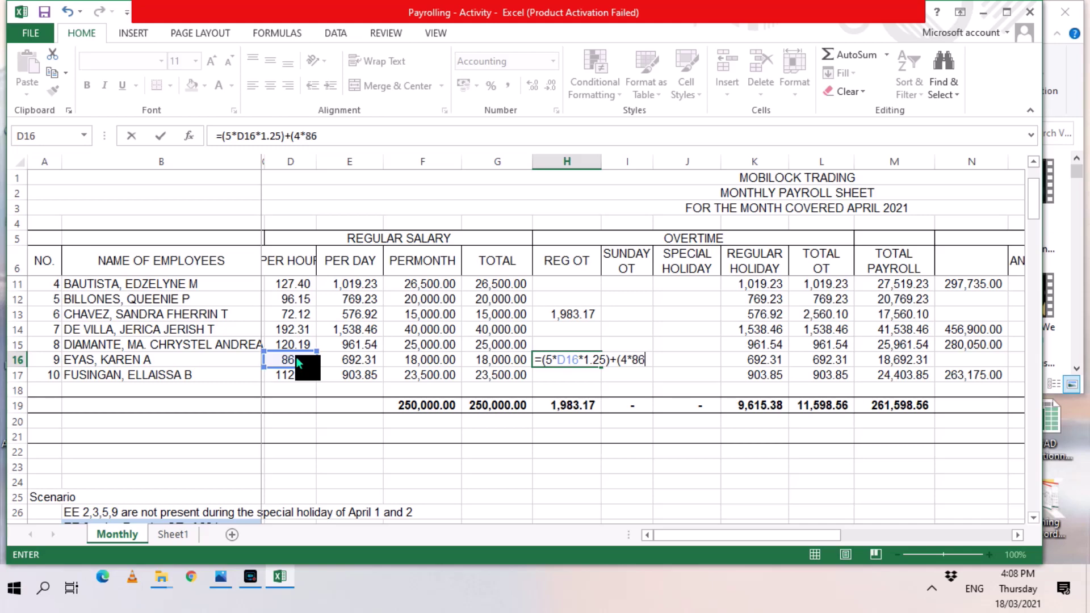
type(".54*1.25*1.1")
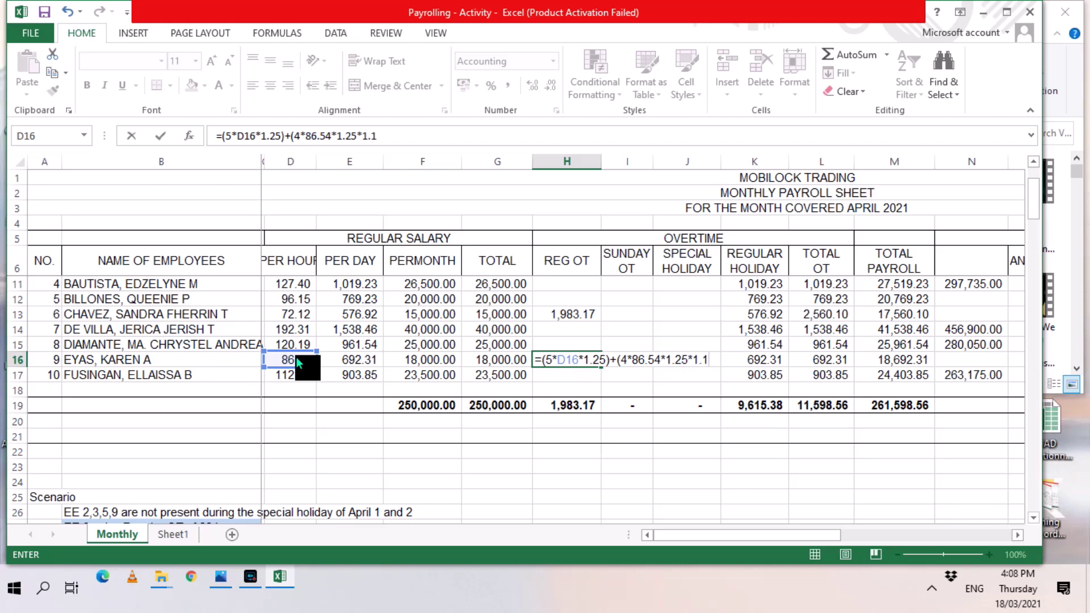
type(")")
key("Return")
key("Up")
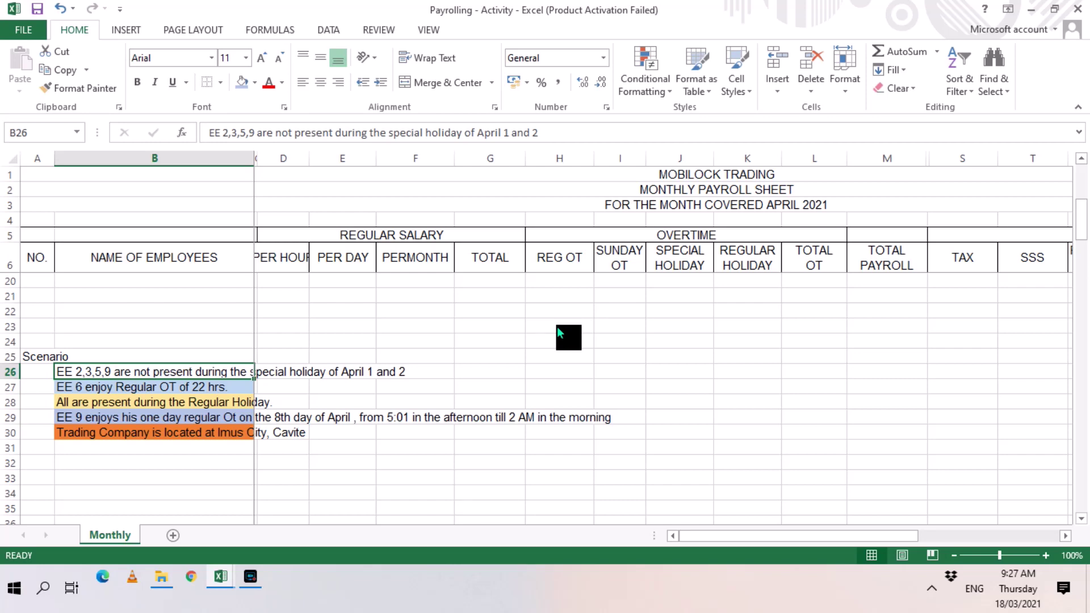
Move up through columns H and I to bring the employee rows and table header back into view
left_click(557, 327)
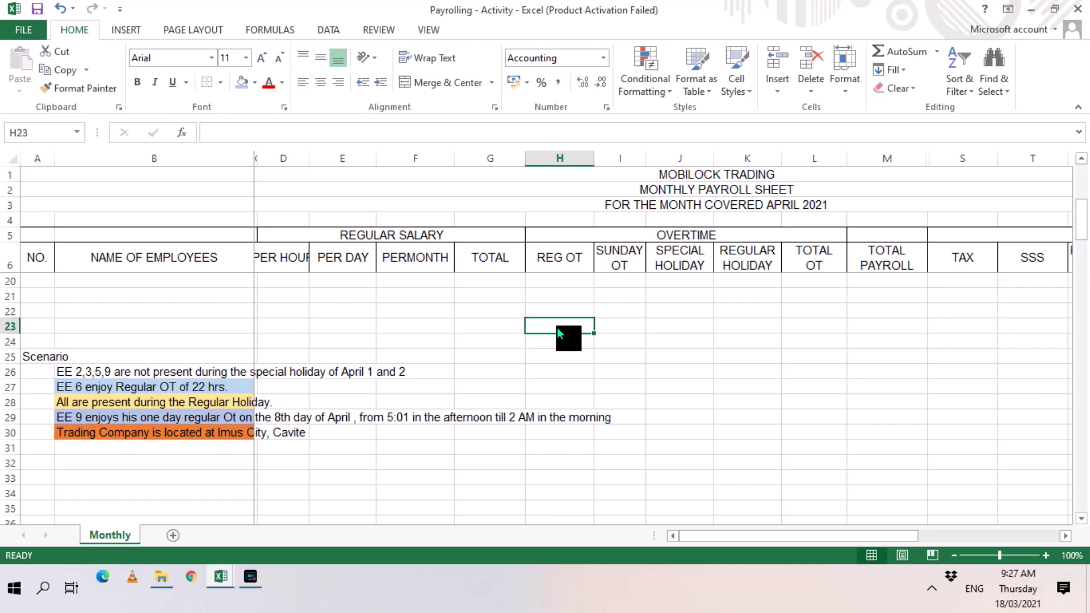
key("Right")
key("Up")
key("Up")
key("Up")
key("Up")
key("Up")
key("Up")
key("Up")
key("Up")
key("Up")
key("Up")
key("Up")
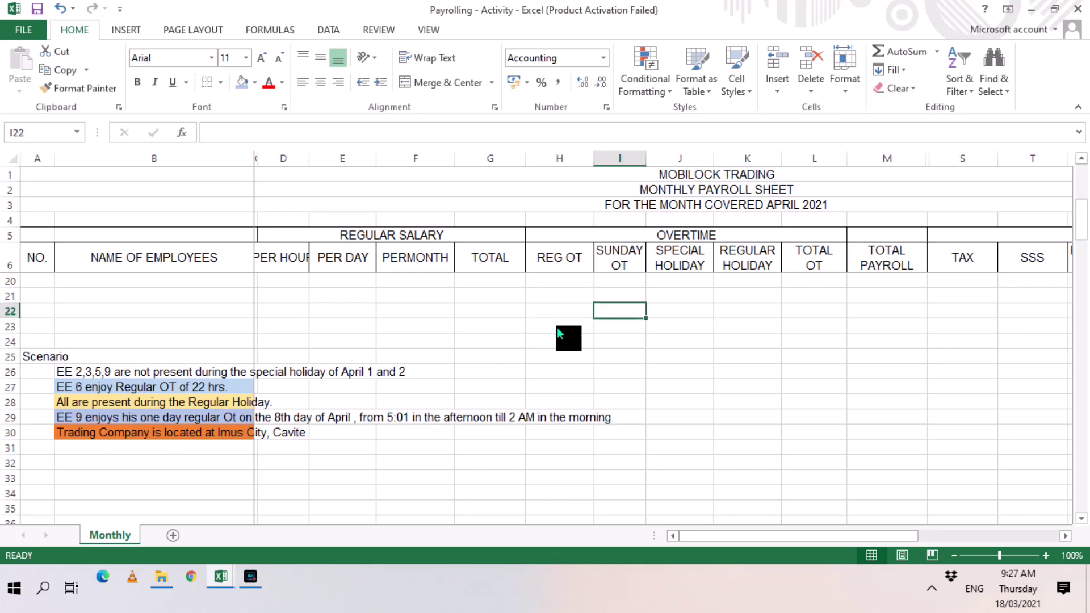
key("Up")
key("Up")
key("Up")
key("Up")
key("Up")
key("Up")
key("Up")
key("Up")
key("Up")
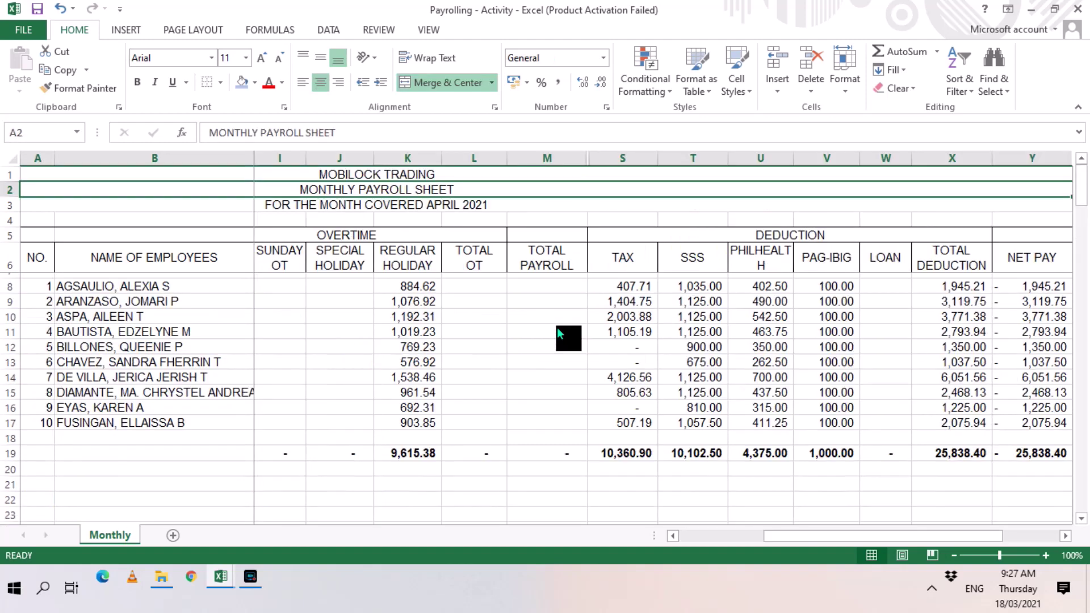
key("Down")
key("Down")
key("Down")
key("Down")
key("Down")
key("Down")
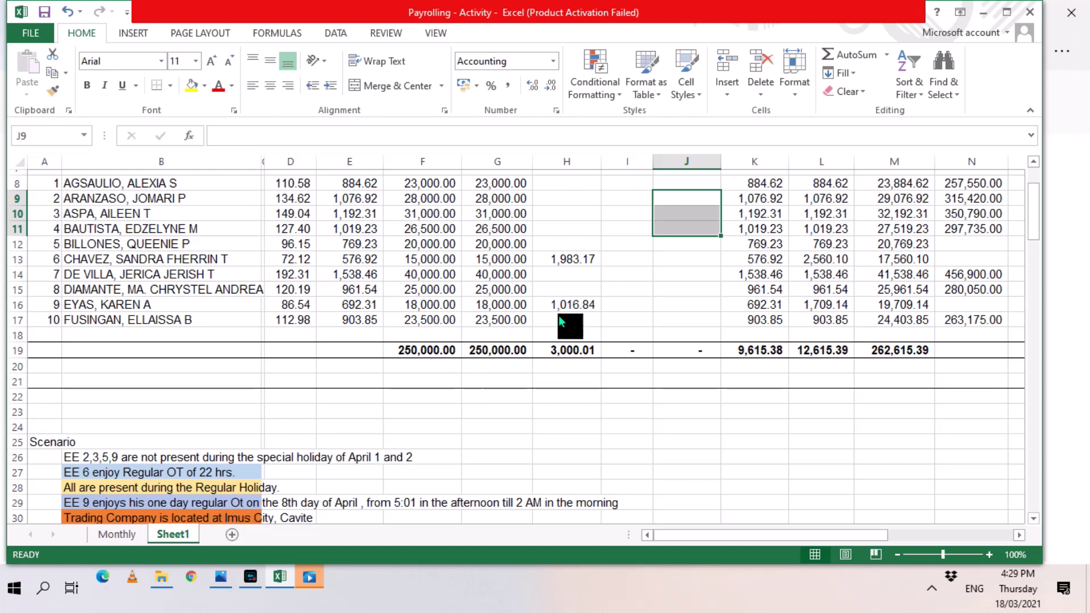
Enter 0 in J9, J10, J12 and J16 for absent employees 2, 3, 5 and 9
left_click(700, 201)
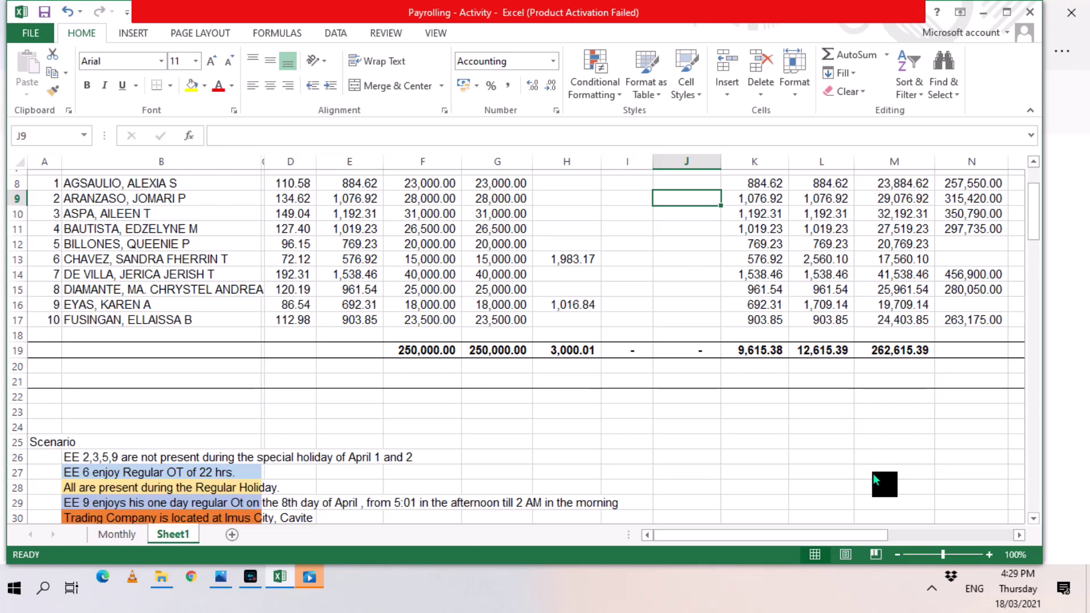
type("0")
key("Return")
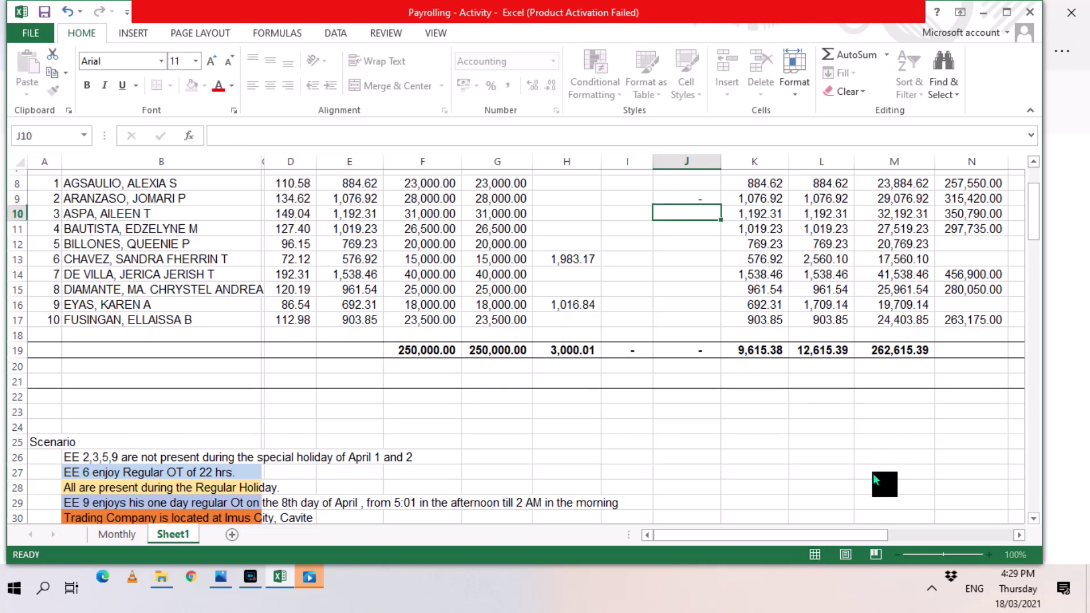
type("0")
key("Return")
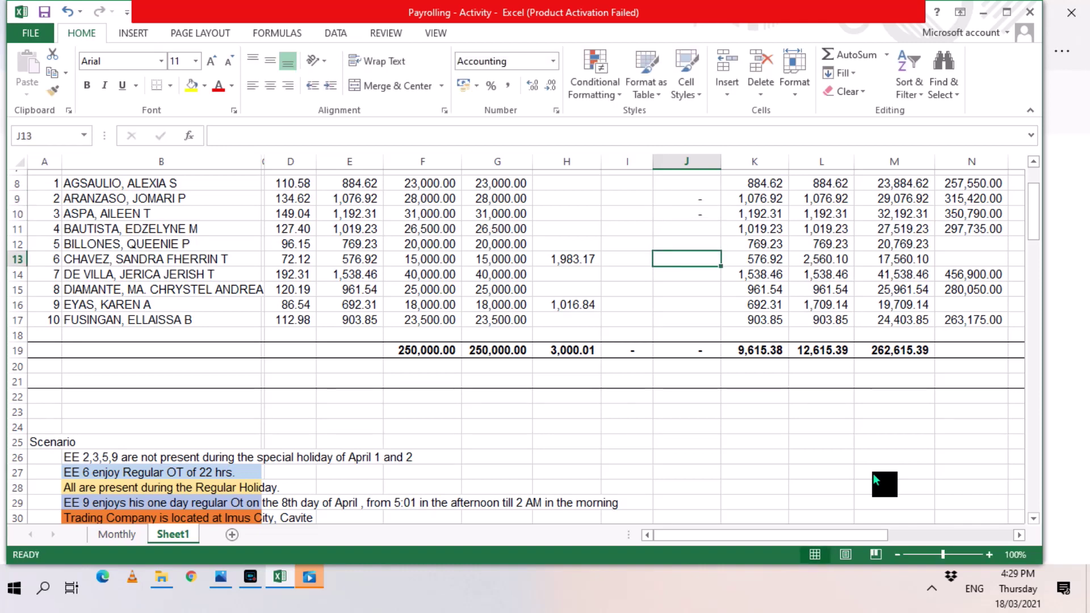
key("Return")
type("0")
key("Return")
key("Return")
key("Return")
key("Return")
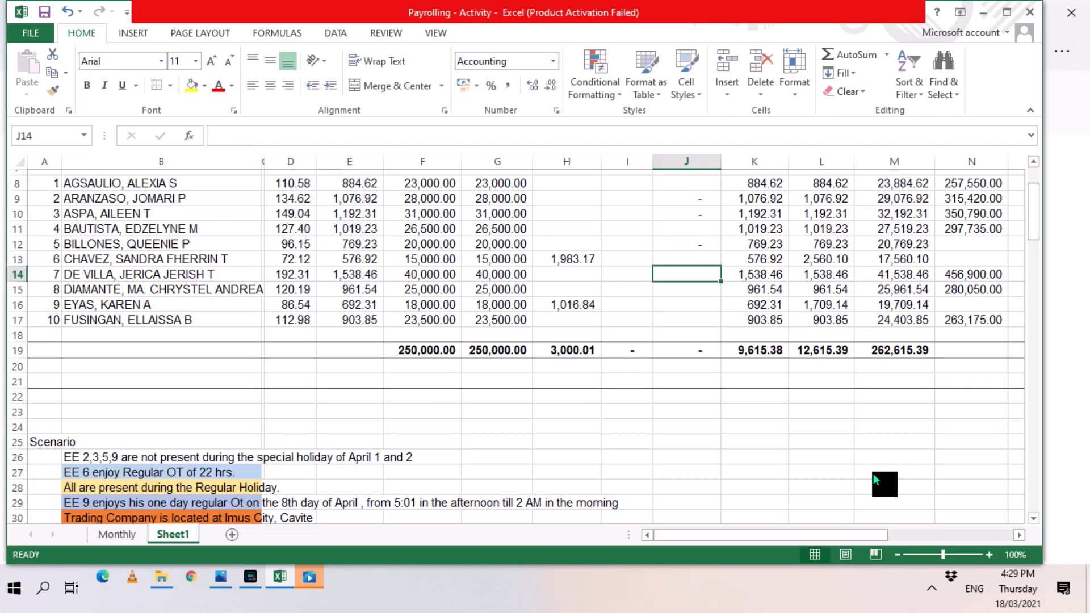
type("0")
key("Up")
key("Up")
key("Up")
key("Up")
key("Up")
key("Up")
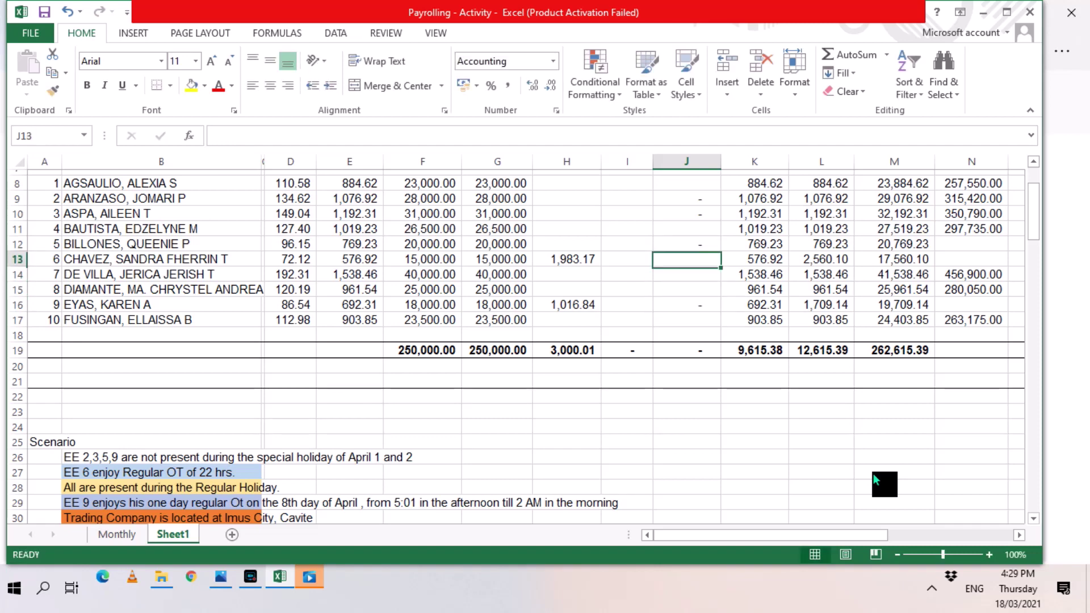
key("Up")
key("Up")
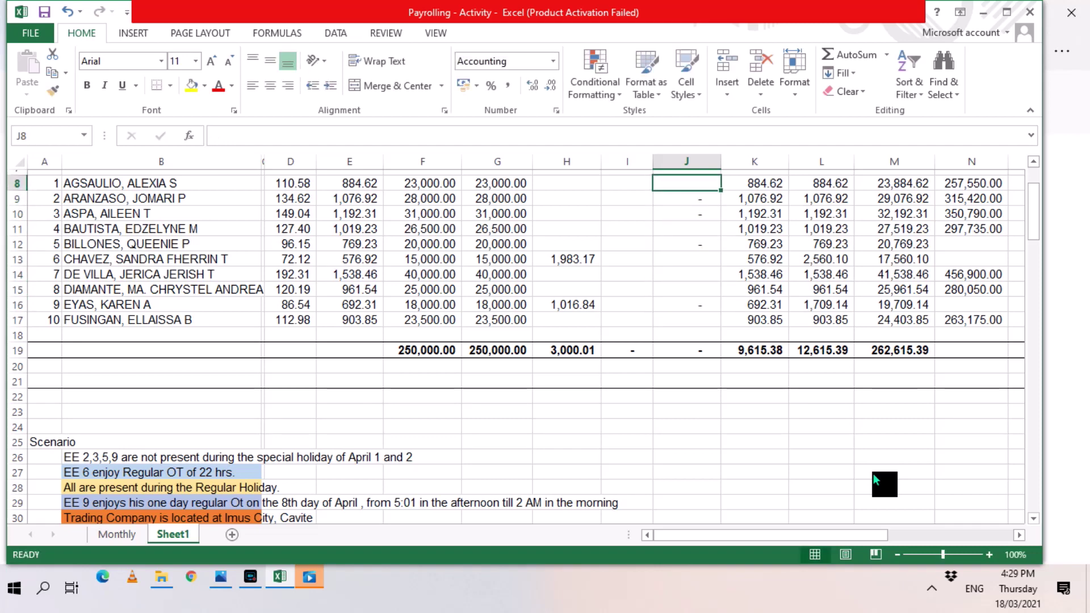
Enter =E8*.3*2 in J8 for employee 1's special holiday pay
type("=")
key("Left")
key("Left")
key("Left")
key("Left")
key("Left")
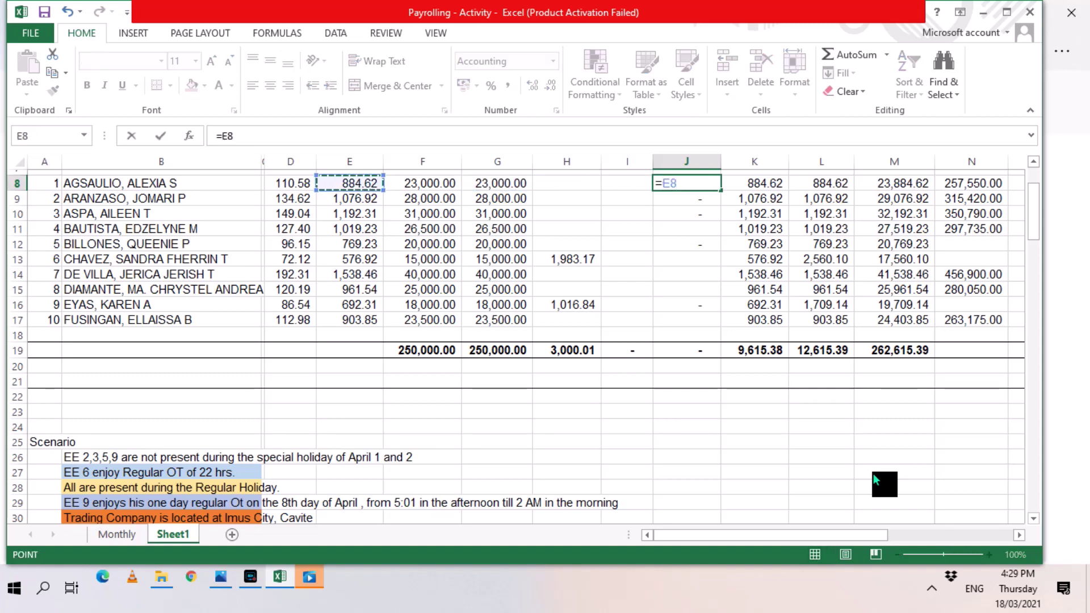
type("*.")
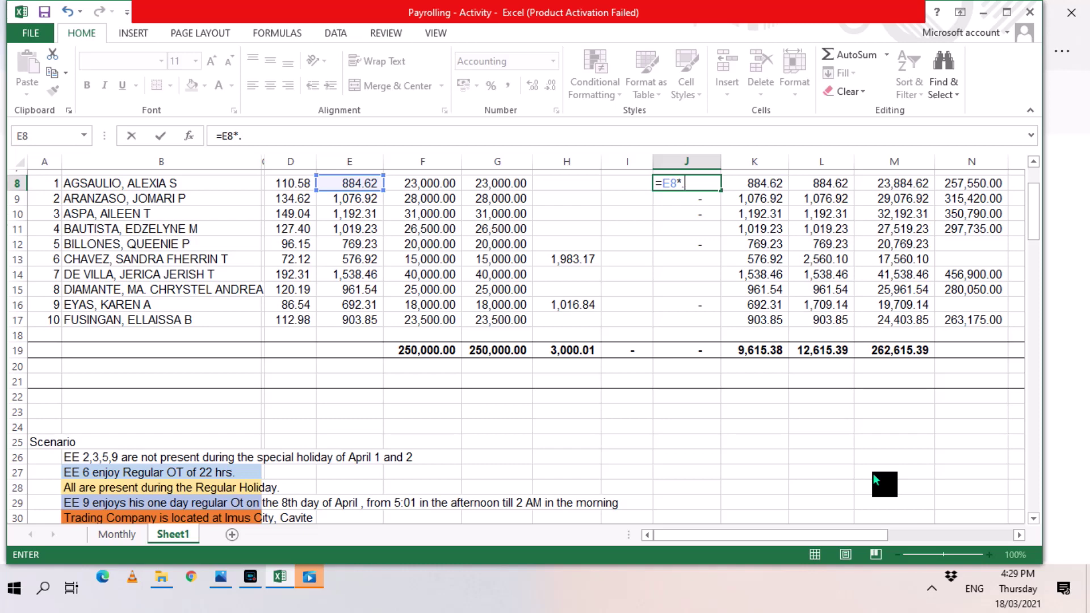
type("3*")
type("2")
key("Return")
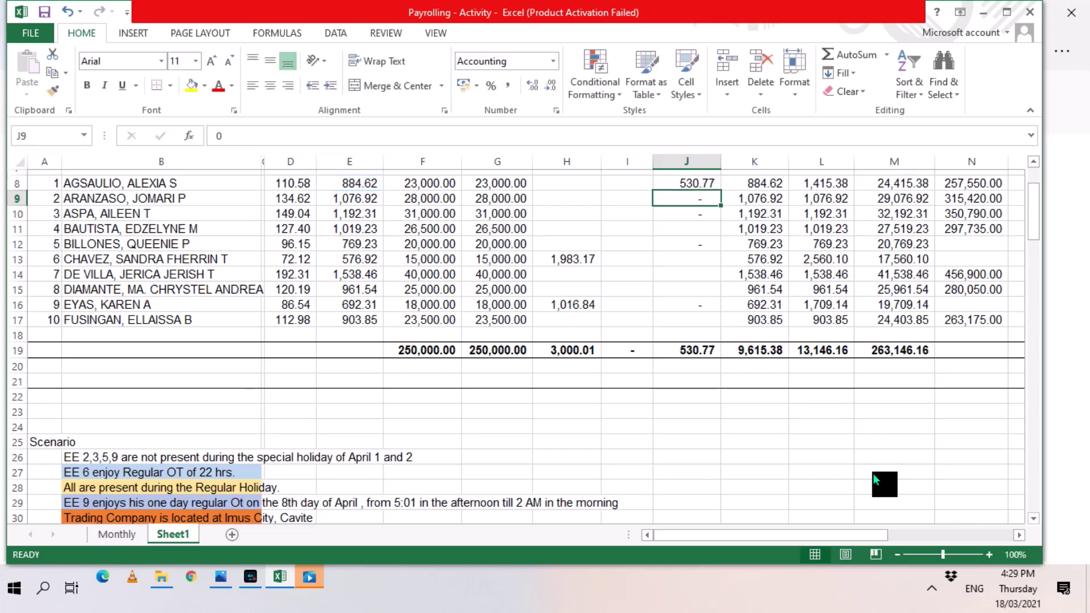
Copy the special holiday formula into J11 and J13:J15 for employees 4, 6, 7 and 8
left_click(700, 185)
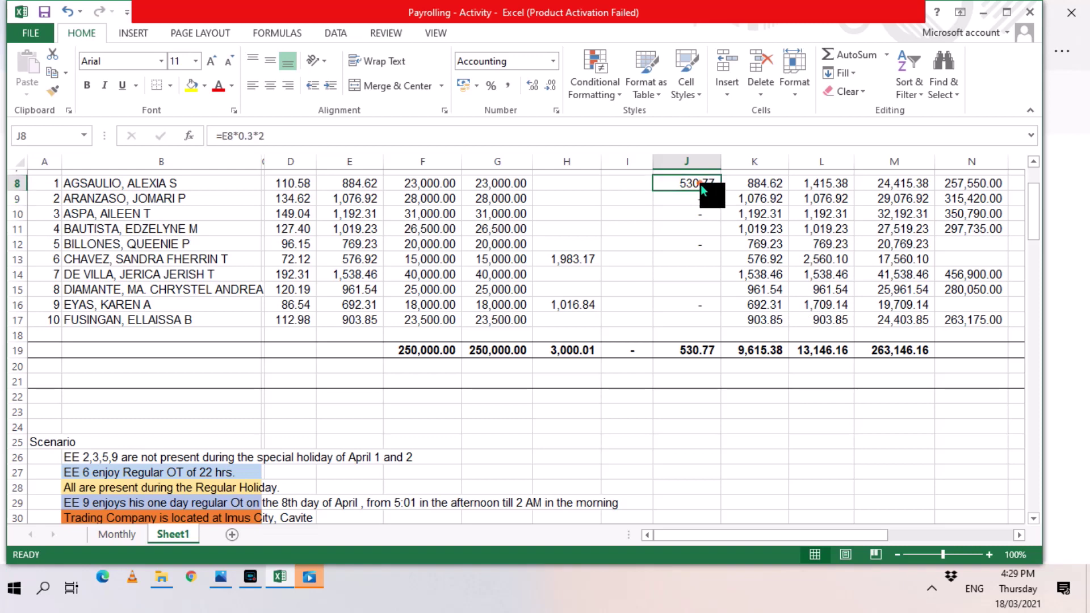
right_click(700, 185)
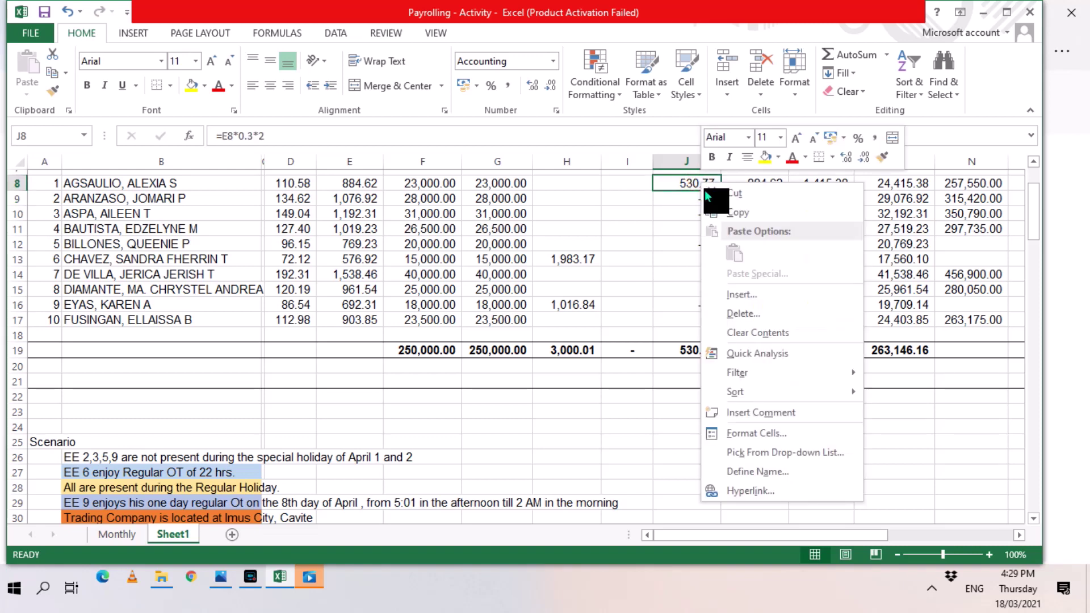
left_click(748, 218)
left_click(692, 233)
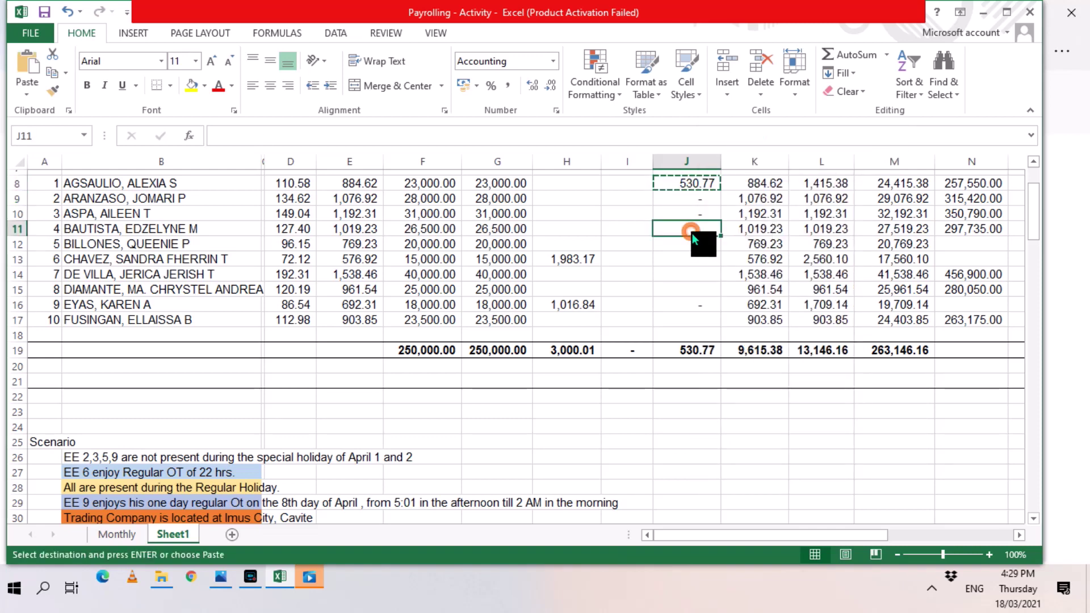
key("Return")
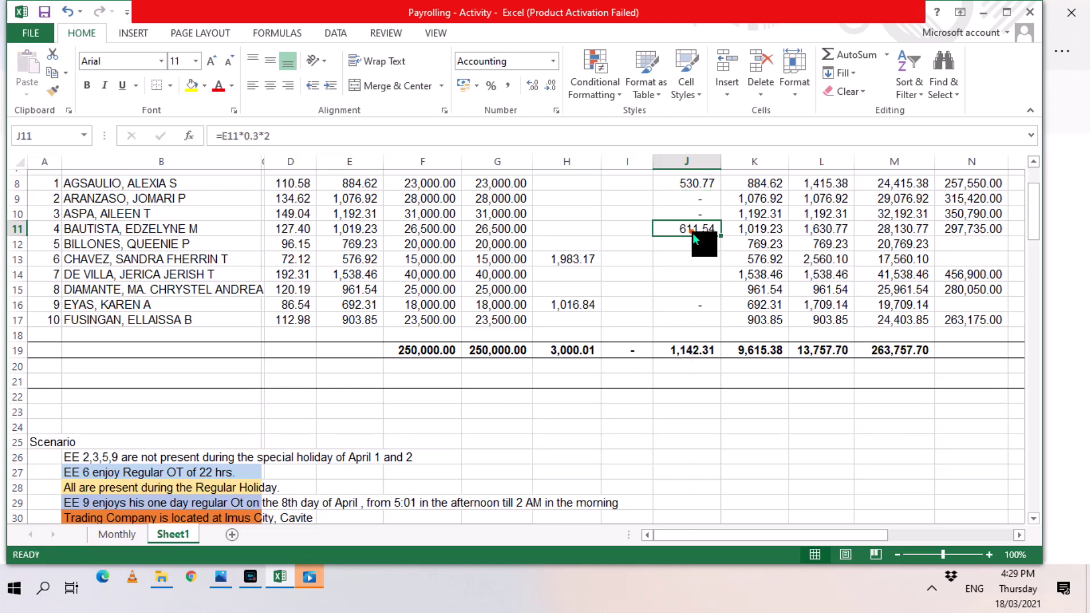
right_click(692, 234)
left_click(727, 264)
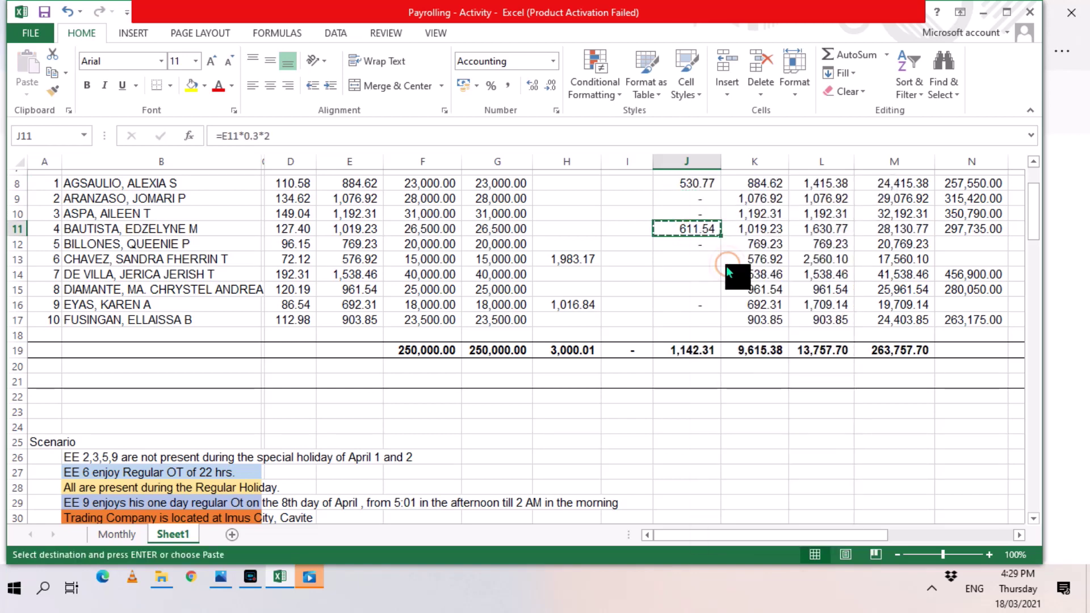
left_click_drag(707, 263, 704, 290)
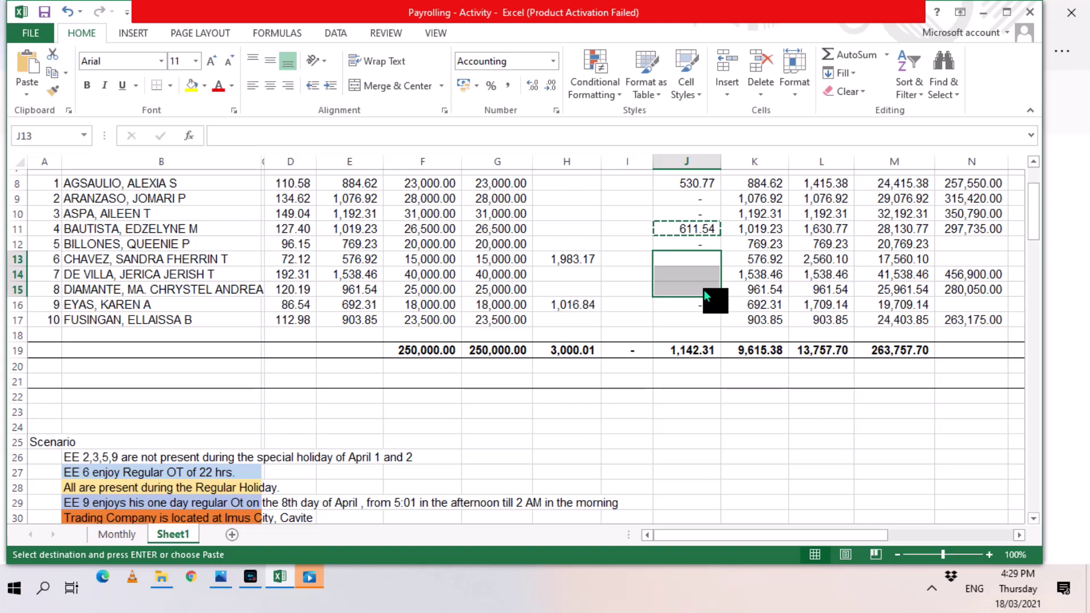
key("Return")
Copy the J15 special holiday formula into J17, giving employee 10 542.31
left_click(704, 290)
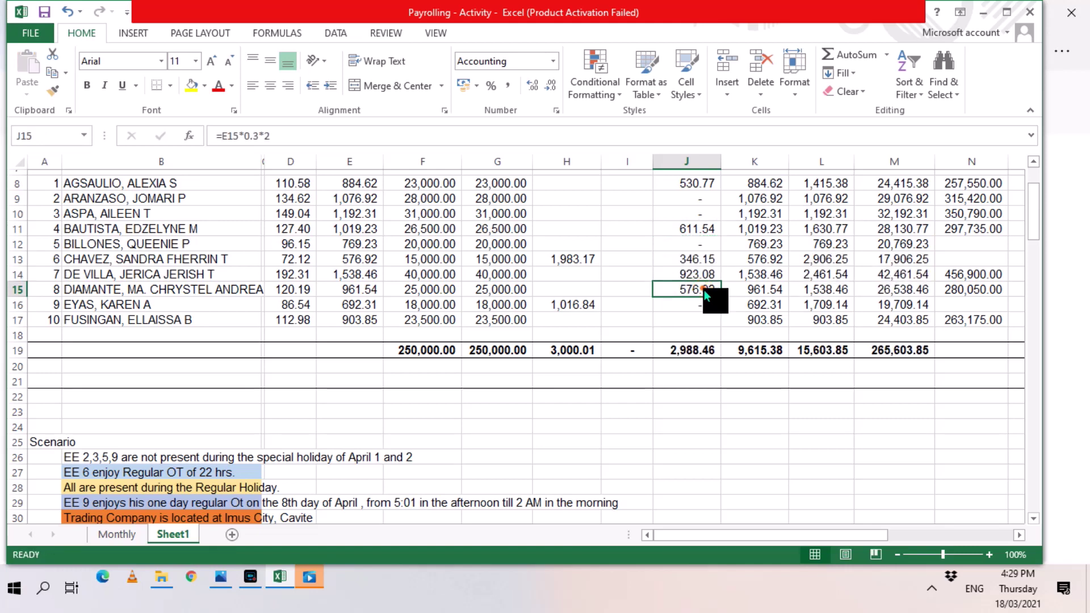
right_click(704, 290)
left_click(756, 270)
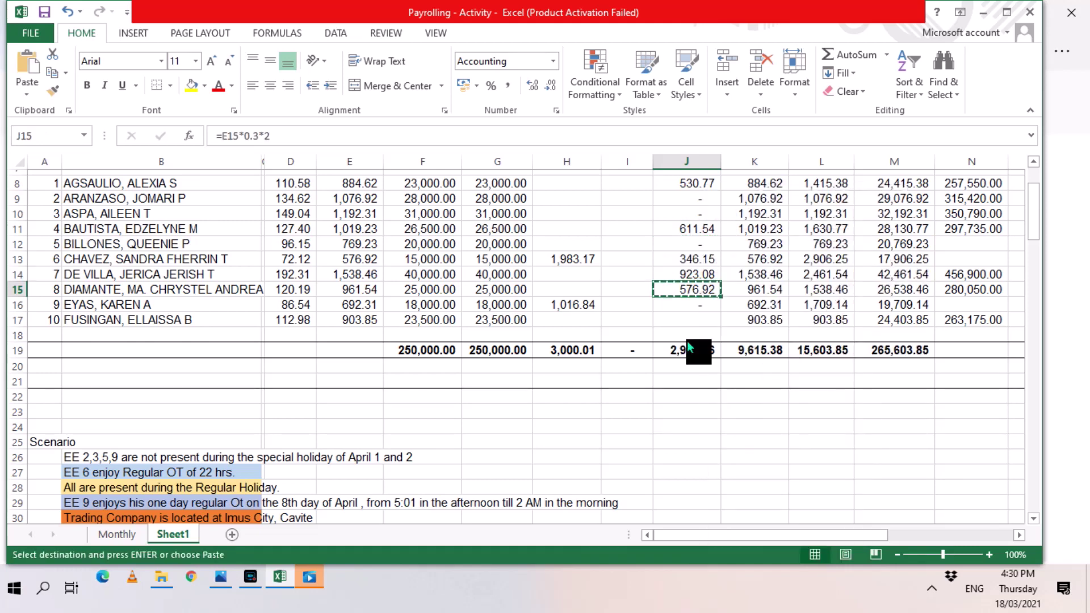
left_click(688, 326)
key("Return")
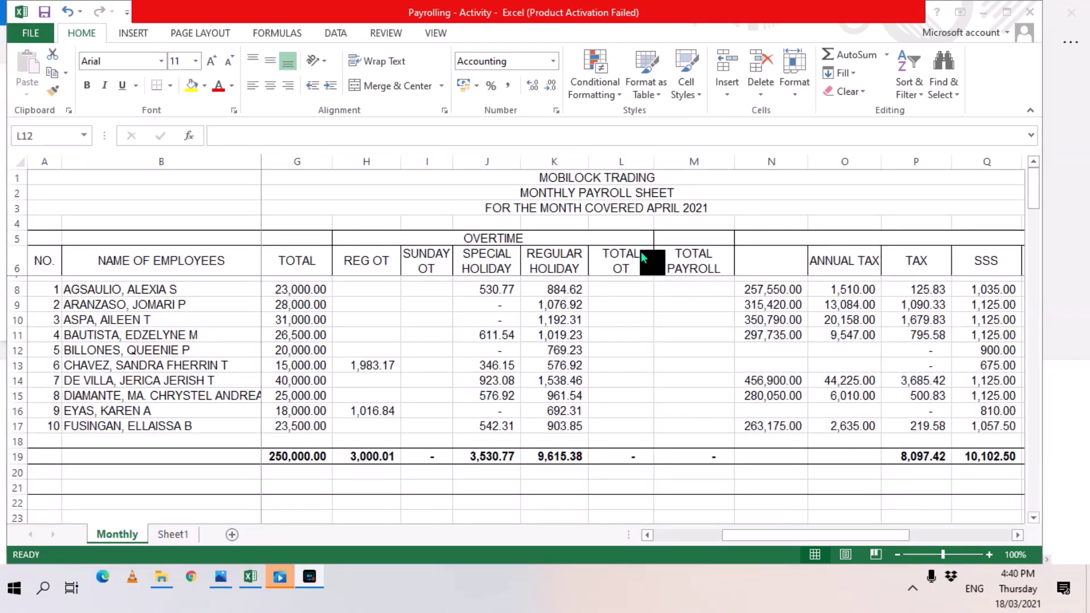
AutoSum H8:K8 in L8 for employee 1's total OT
left_click(629, 283)
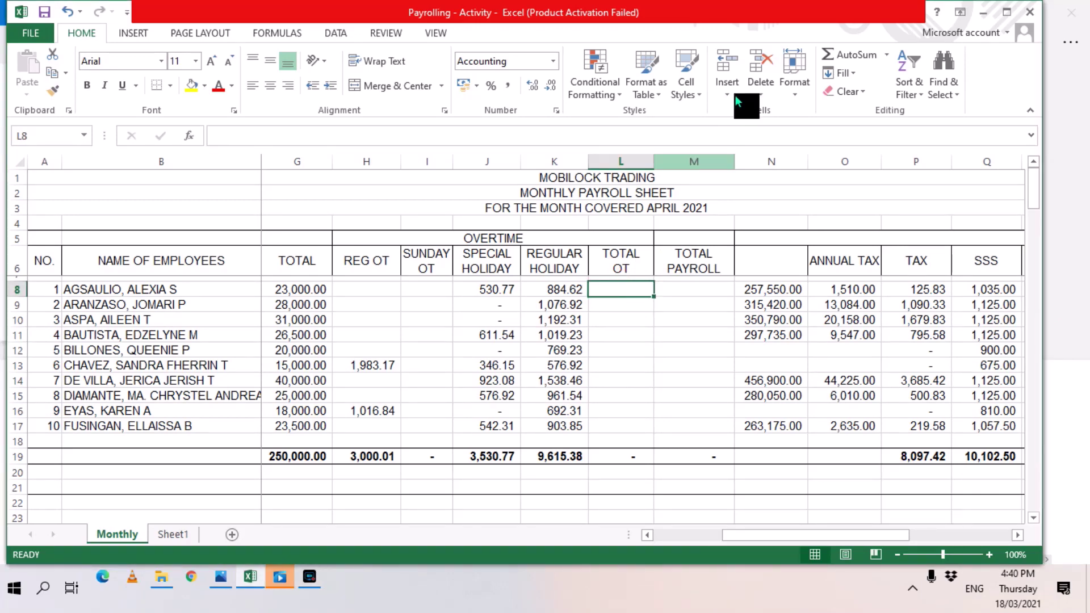
left_click(847, 52)
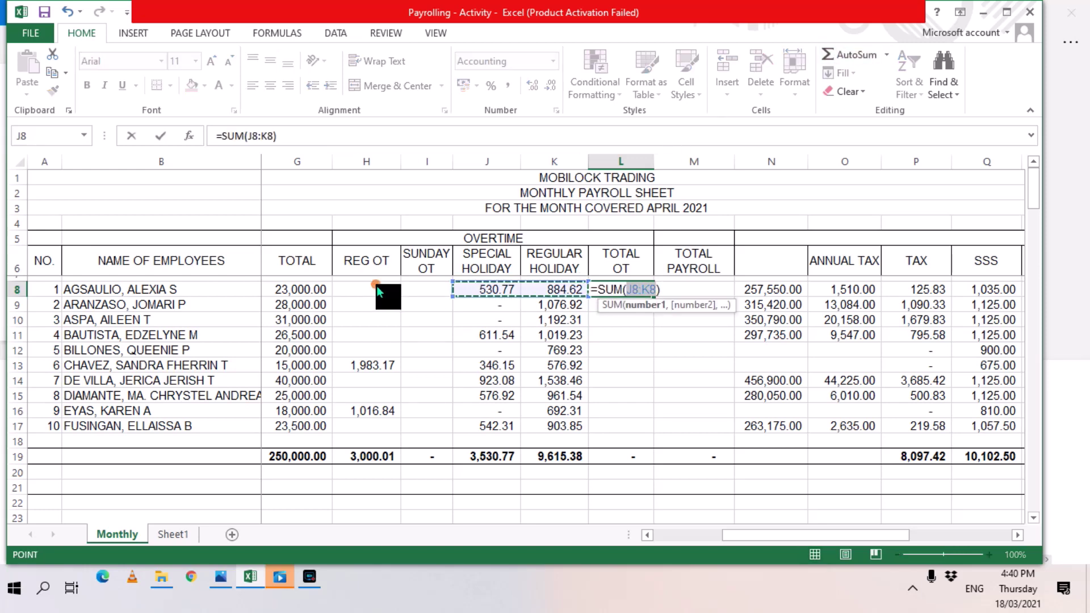
left_click_drag(376, 287, 494, 288)
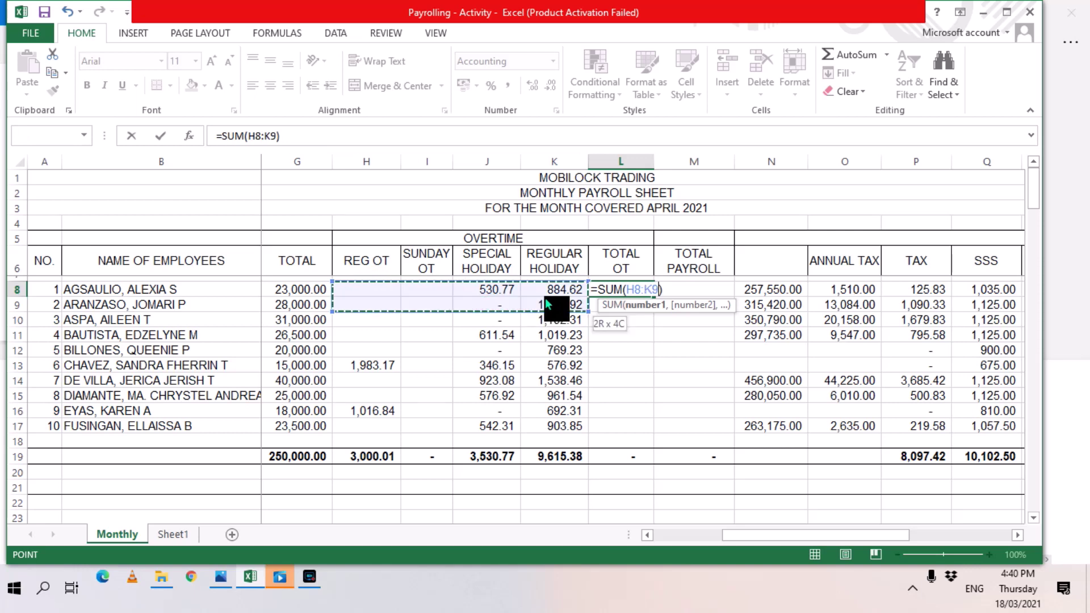
left_click(548, 293, "shift")
key("Return")
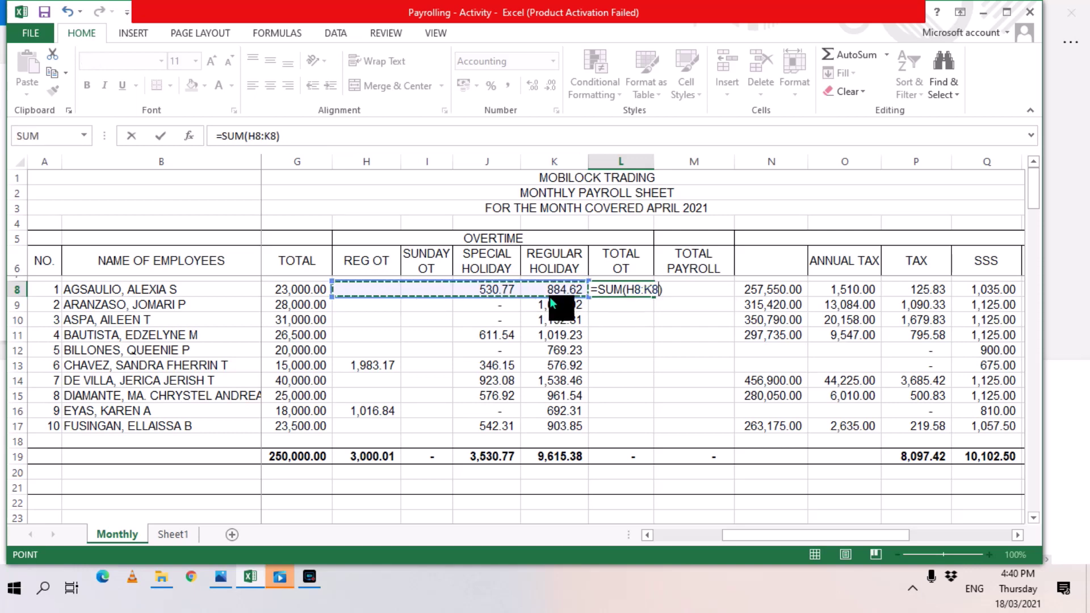
Copy the L8 total OT formula down to L9:L17 for all employees
left_click(639, 294)
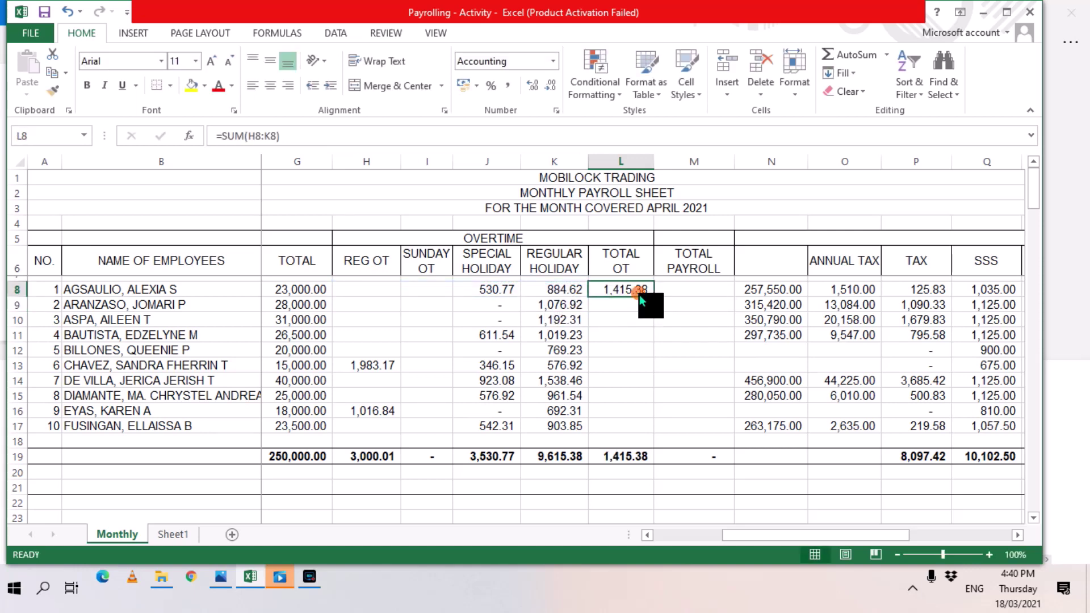
right_click(639, 294)
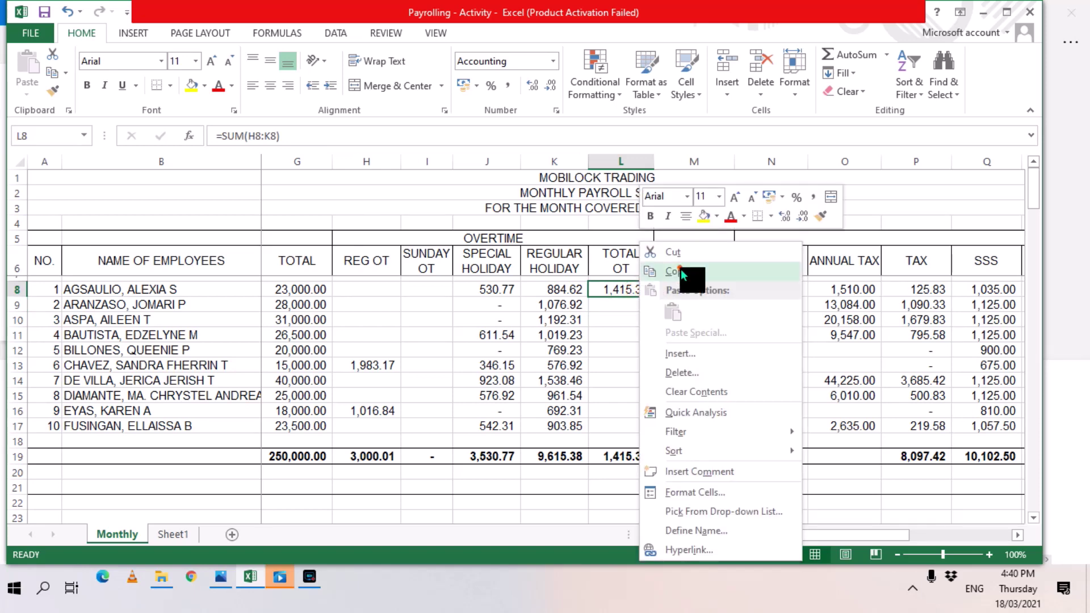
left_click(680, 269)
left_click(626, 310)
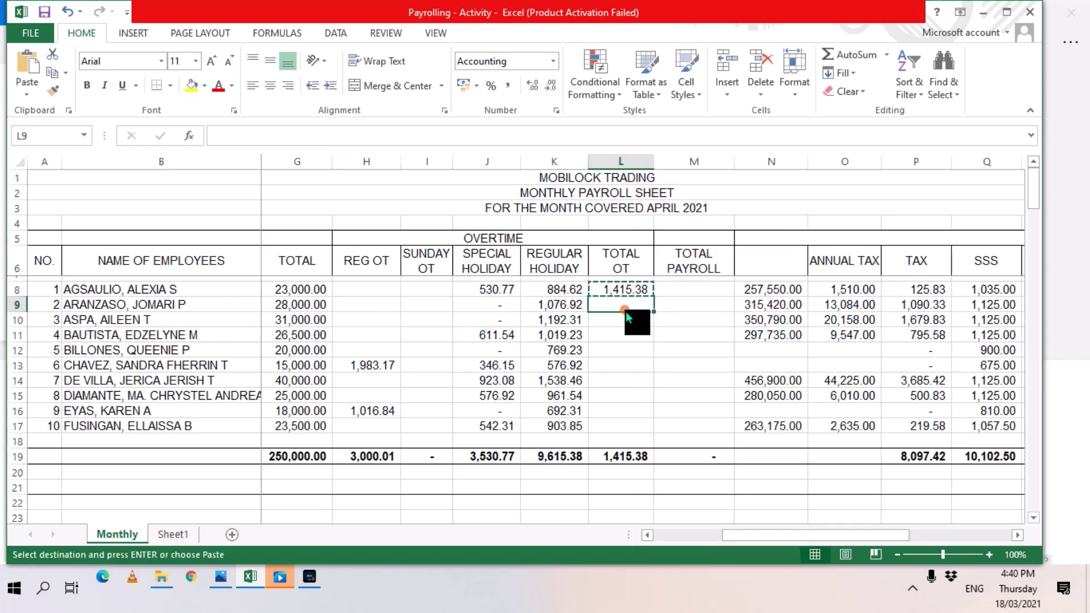
left_click_drag(626, 310, 612, 428)
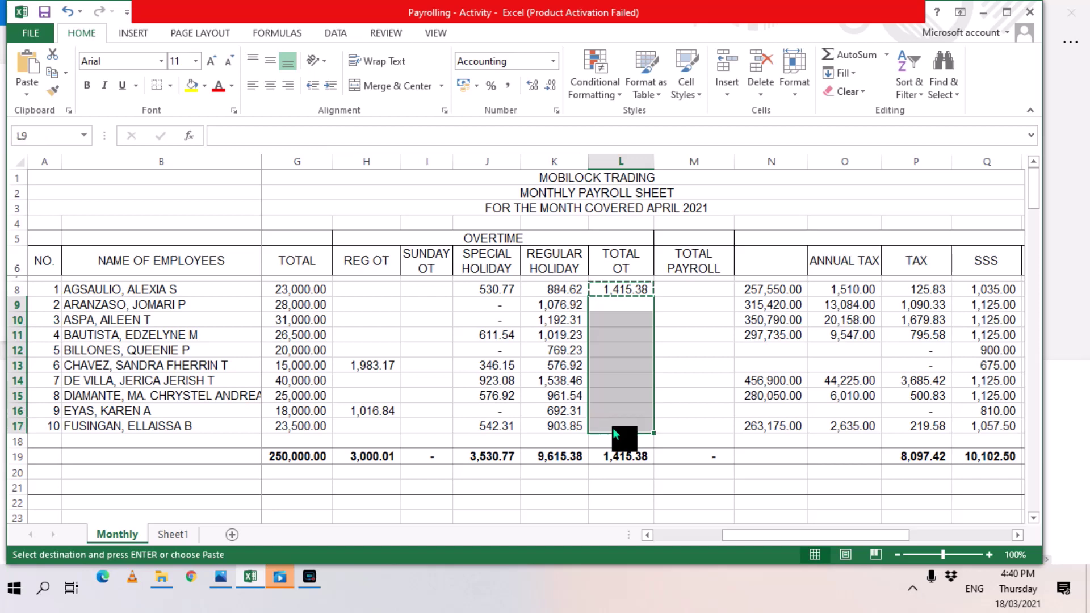
key("Return")
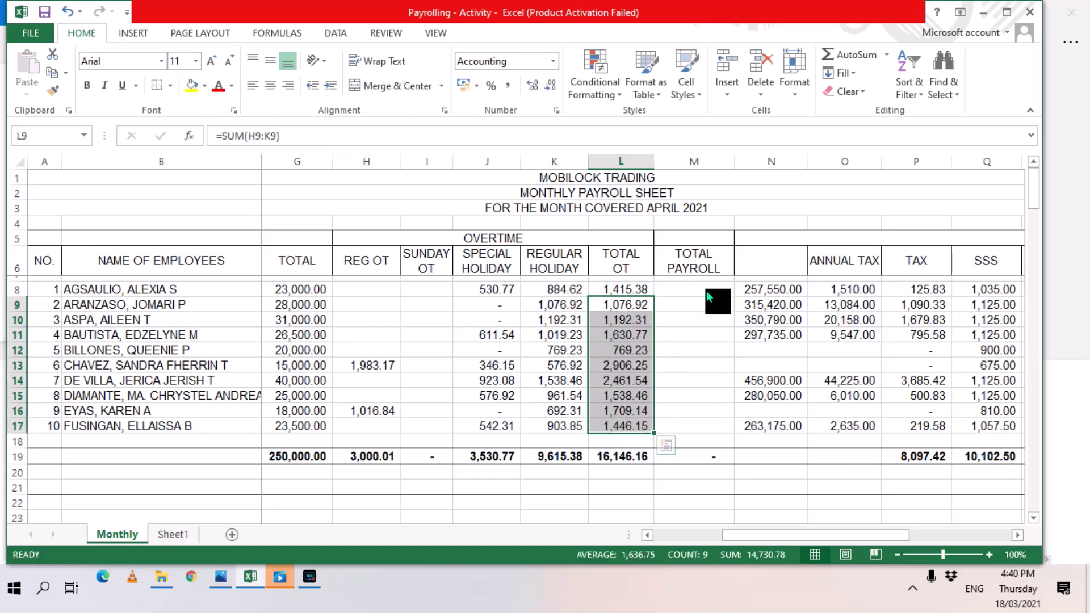
left_click(706, 290)
Enter =G8+L8 in M8 for employee 1's total payroll
type("=")
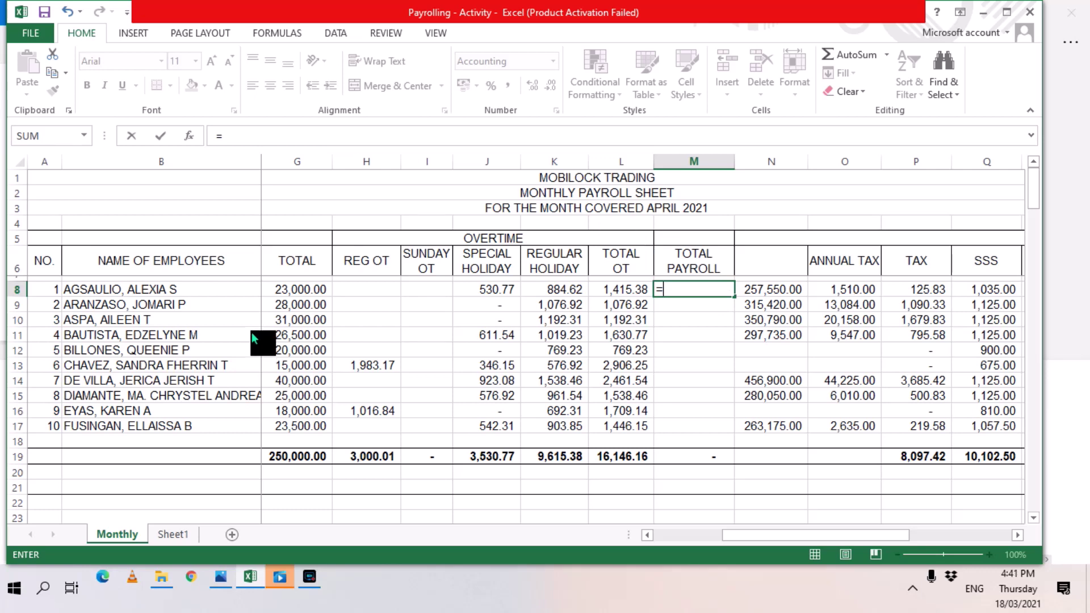
left_click(291, 294)
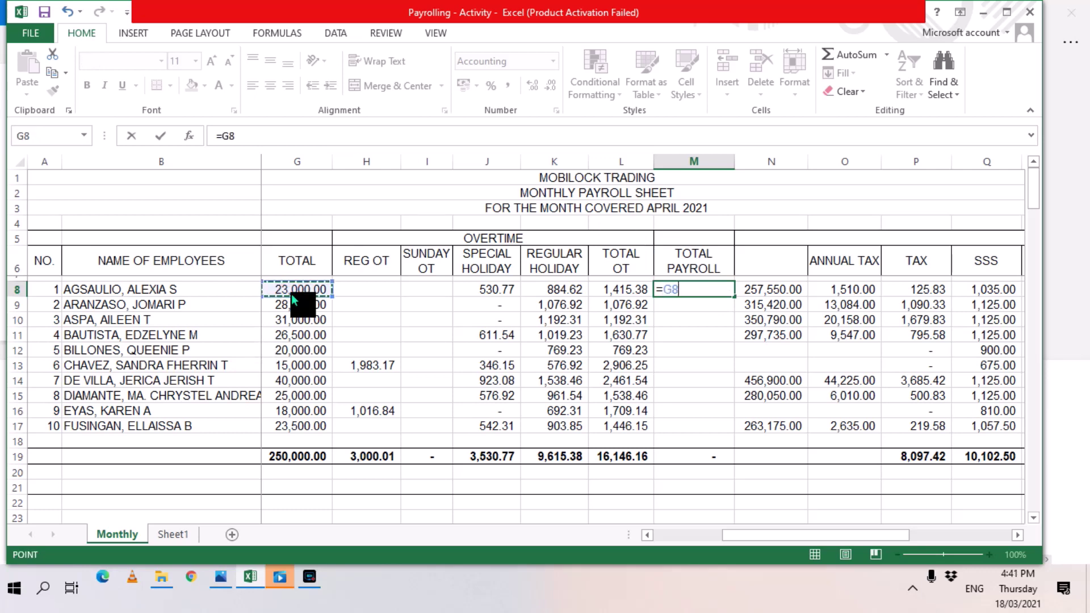
type("+")
left_click(610, 287)
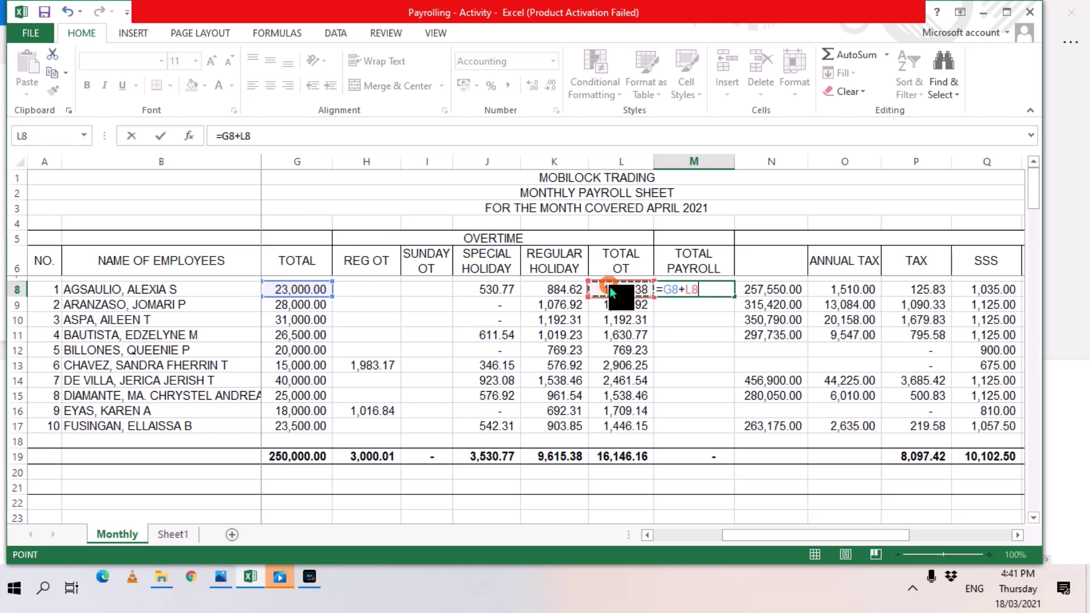
key("Return")
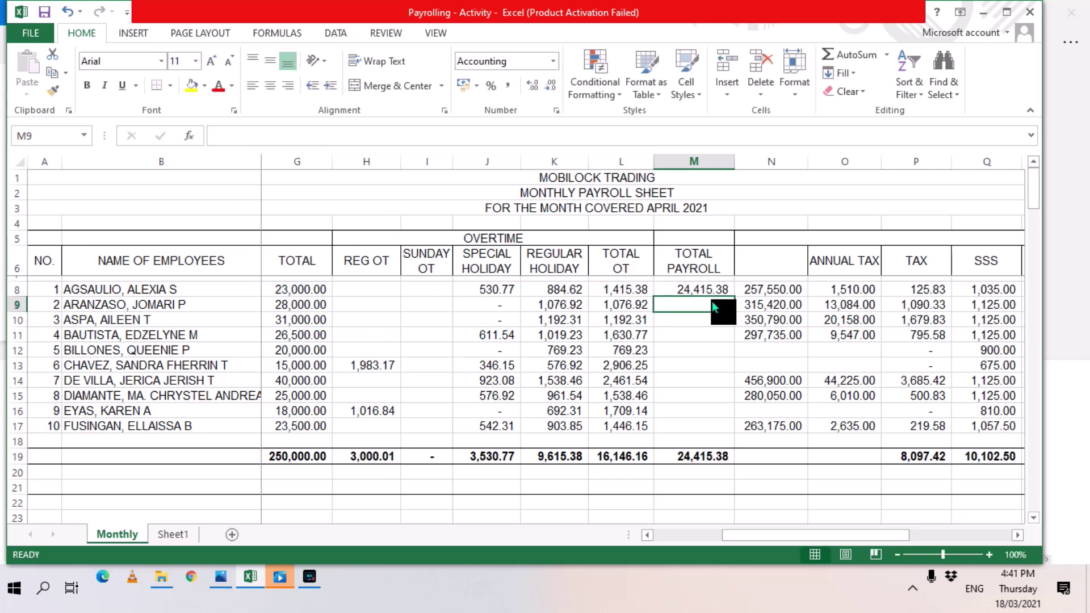
Copy the M8 total payroll formula into M9:M17, reaching 266,146.16 overall
left_click(711, 291)
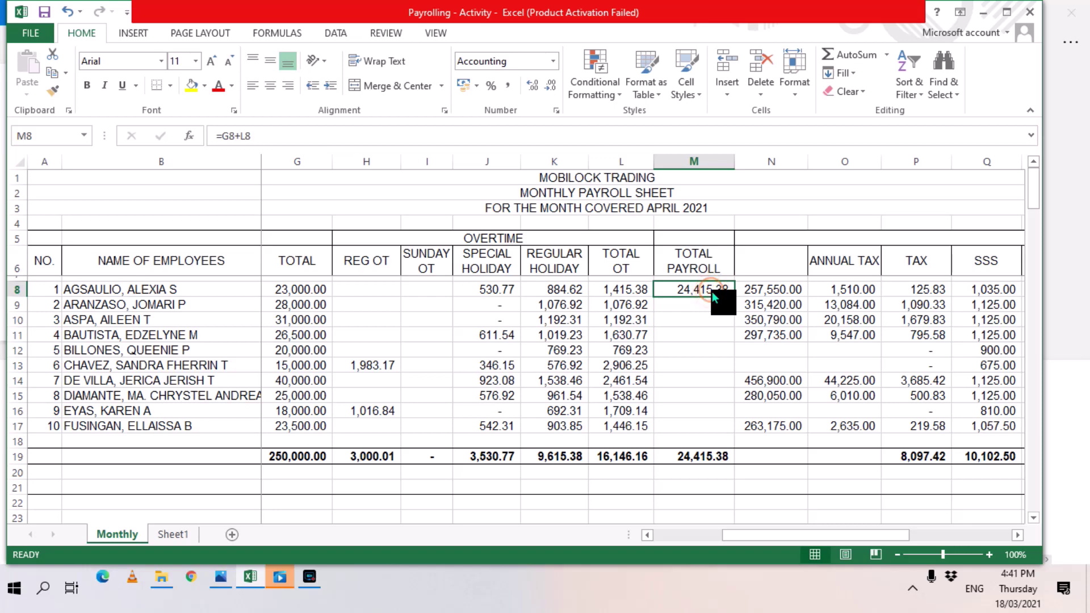
right_click(712, 292)
left_click(751, 275)
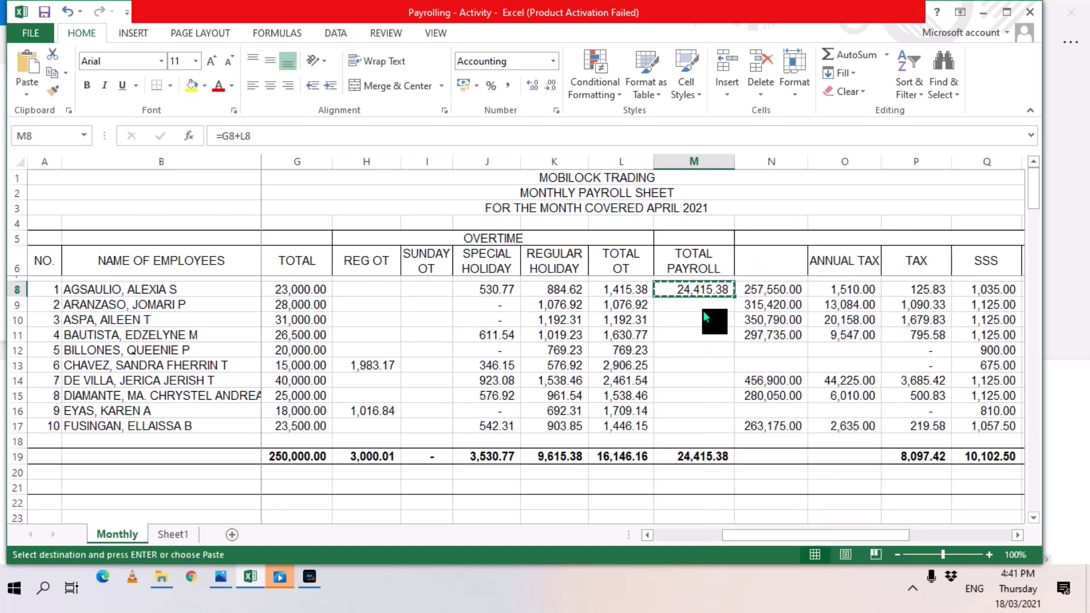
left_click_drag(704, 309, 701, 431)
key("Return")
key("Left")
key("Left")
key("Left")
key("Up")
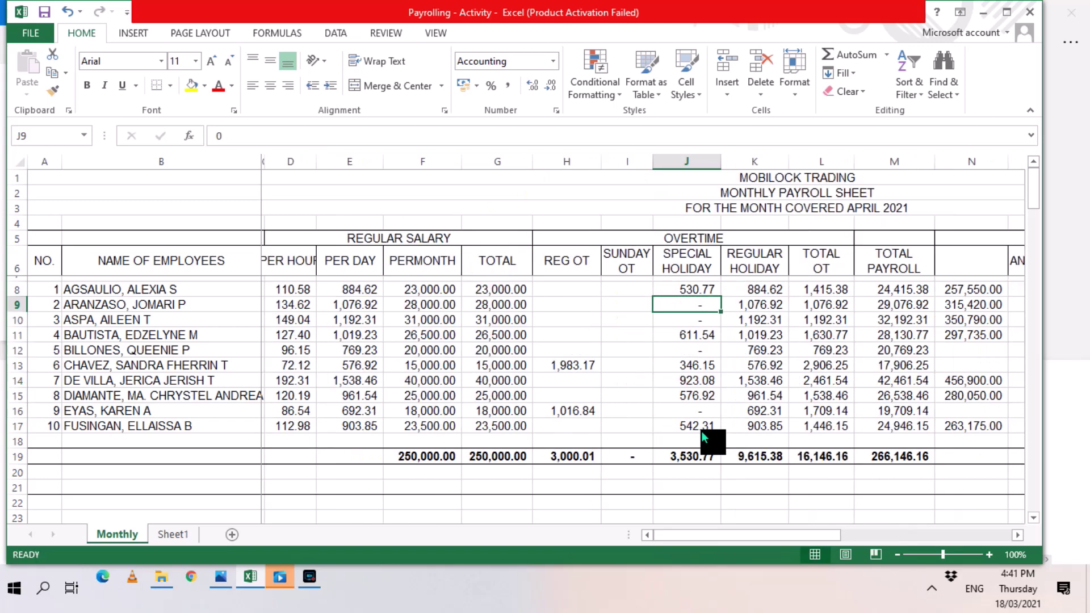
key("Right")
key("Right")
key("Right")
key("Right")
key("Down")
key("Right")
key("Right")
key("Right")
key("Right")
key("Right")
key("Right")
key("Right")
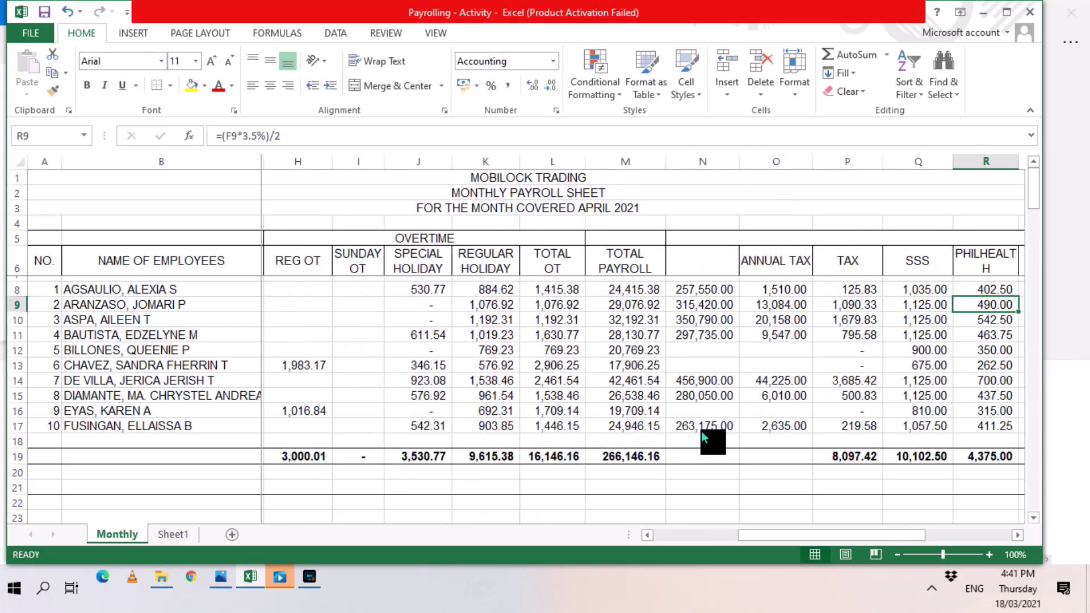
key("Right")
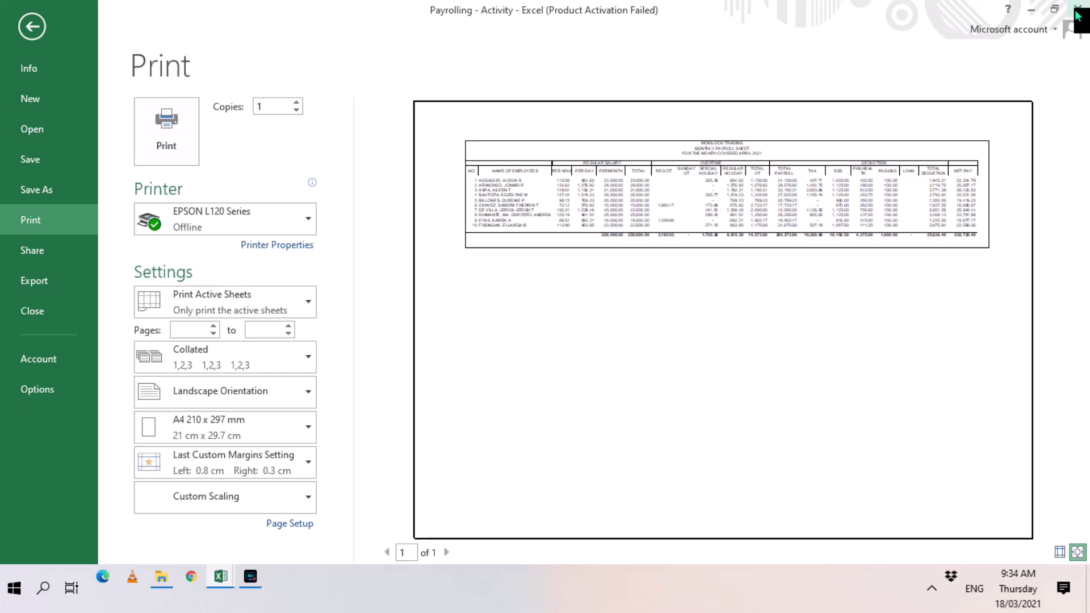
key("Escape")
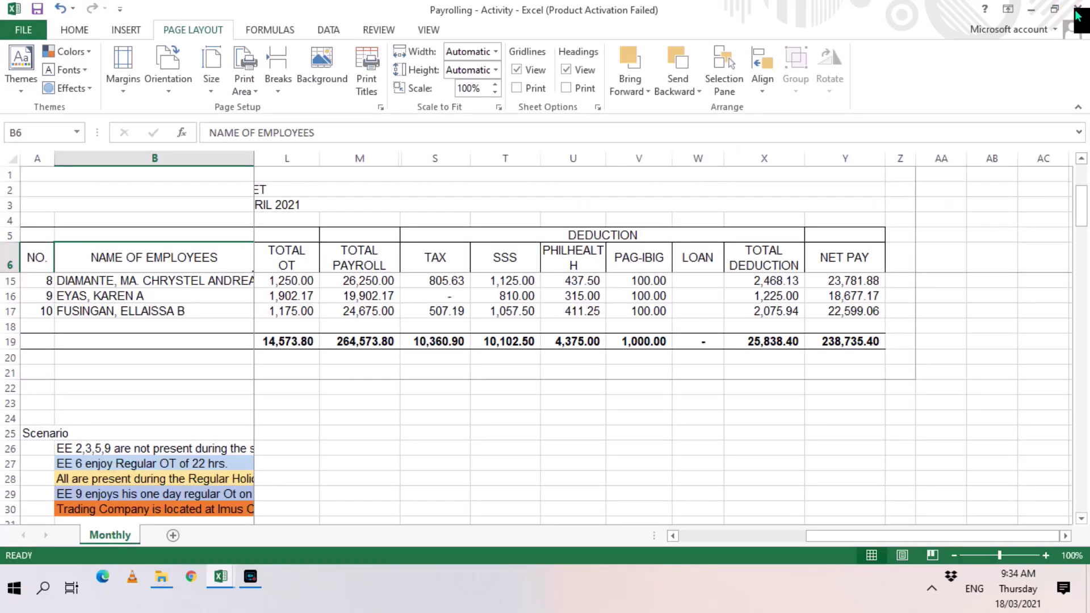
left_click(1077, 15)
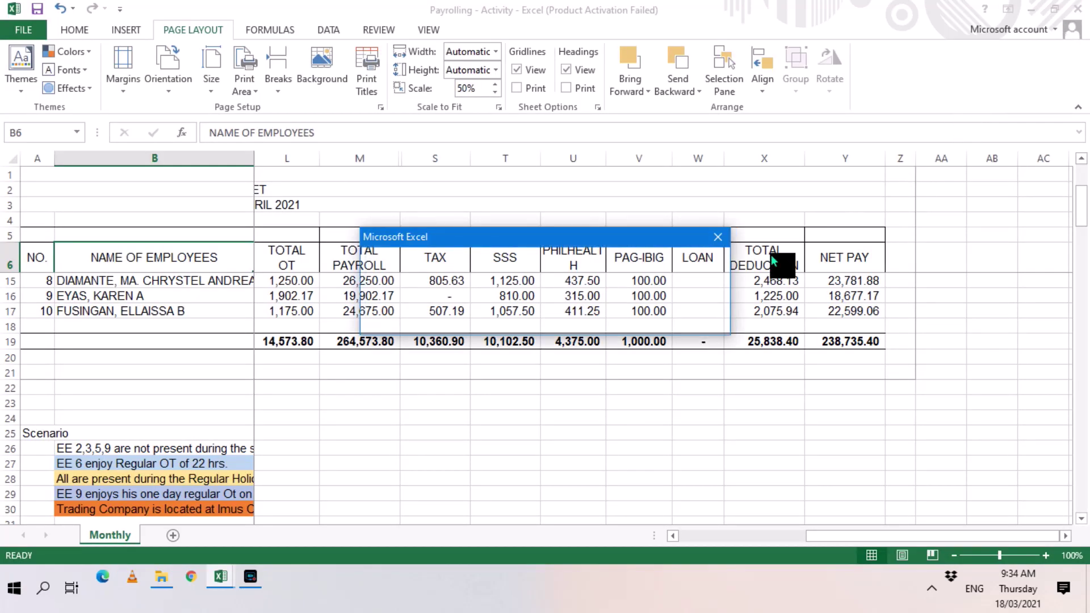
left_click(719, 237)
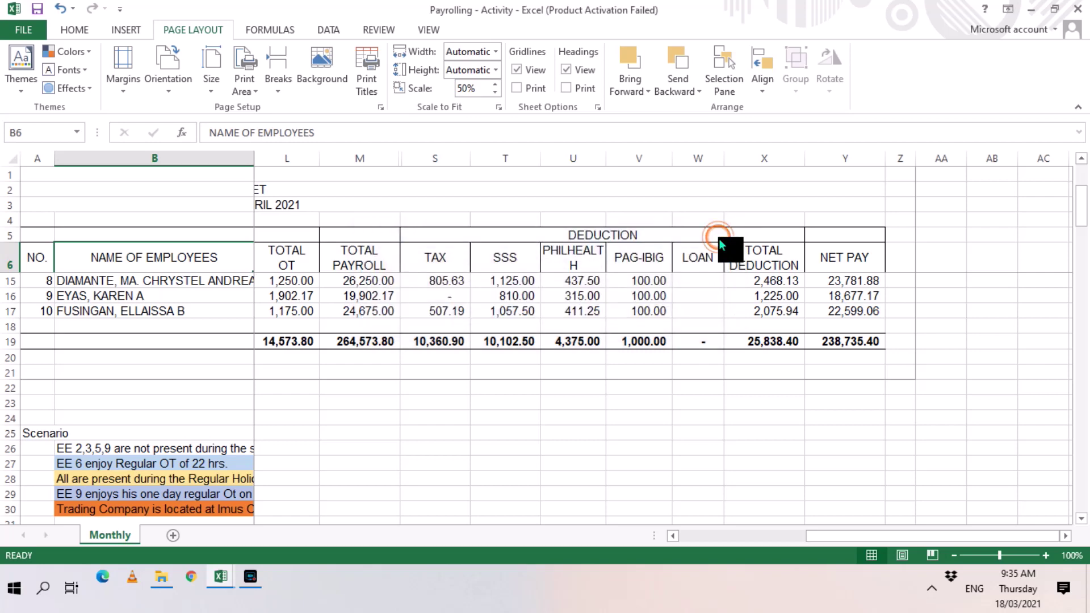
left_click(308, 391)
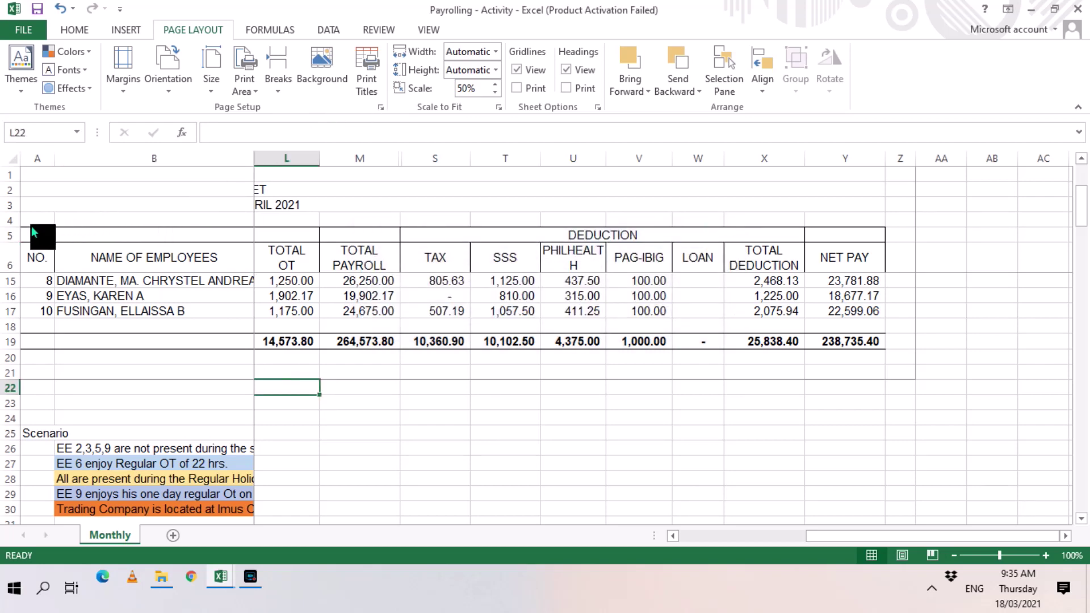
left_click(66, 203)
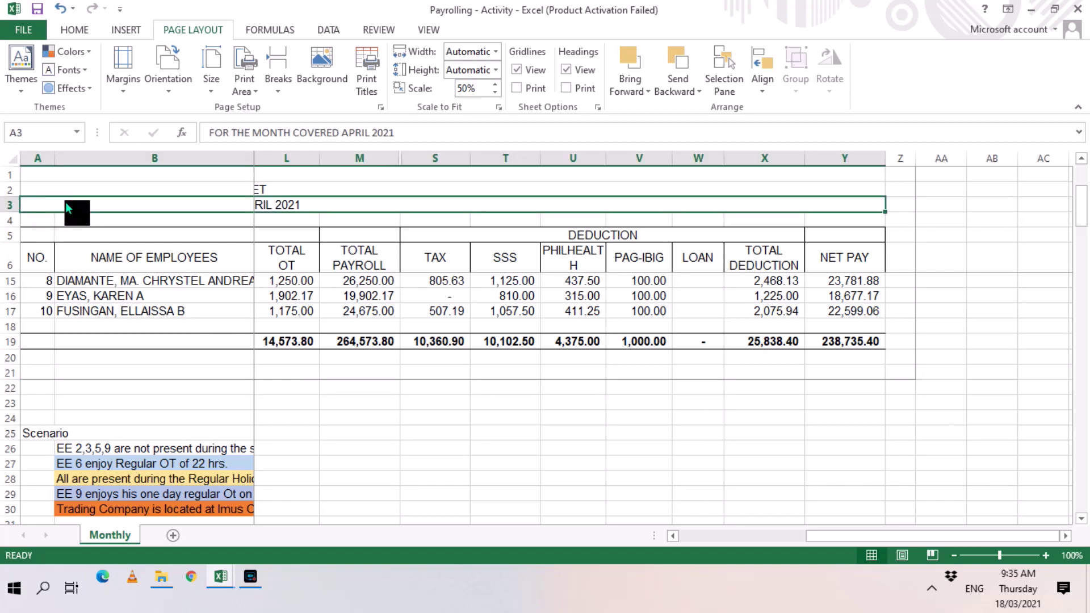
key("Up")
key("Up")
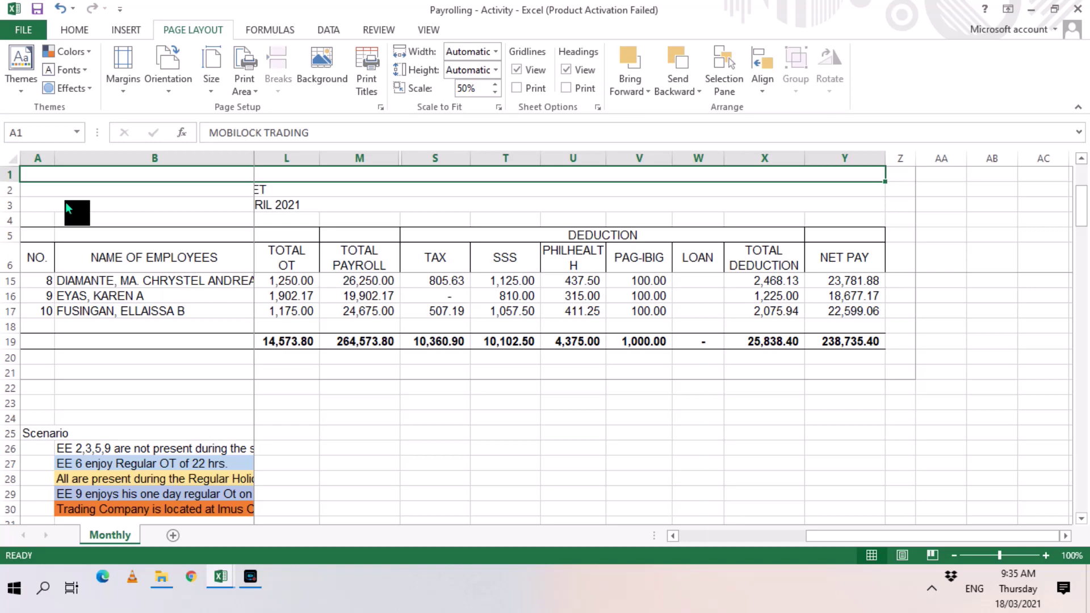
left_click(245, 579)
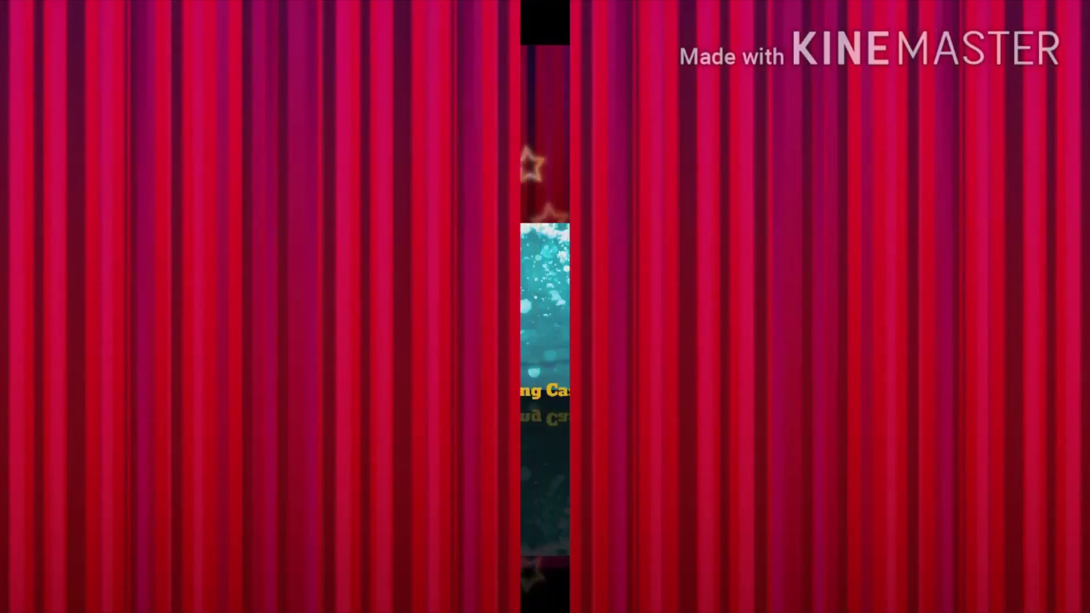